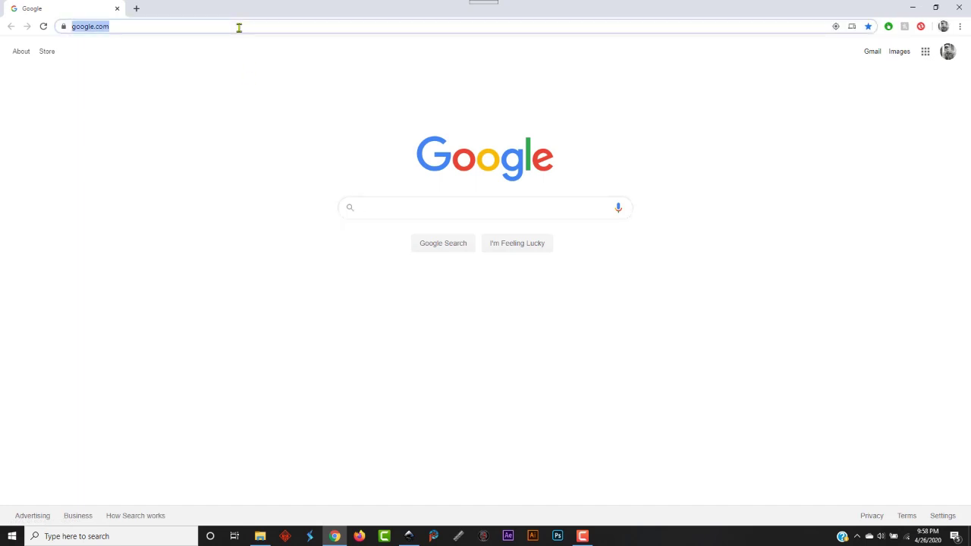
Search Google Images for 'cnc monogram' and open the split CNC monogram preview
type("cnc mo")
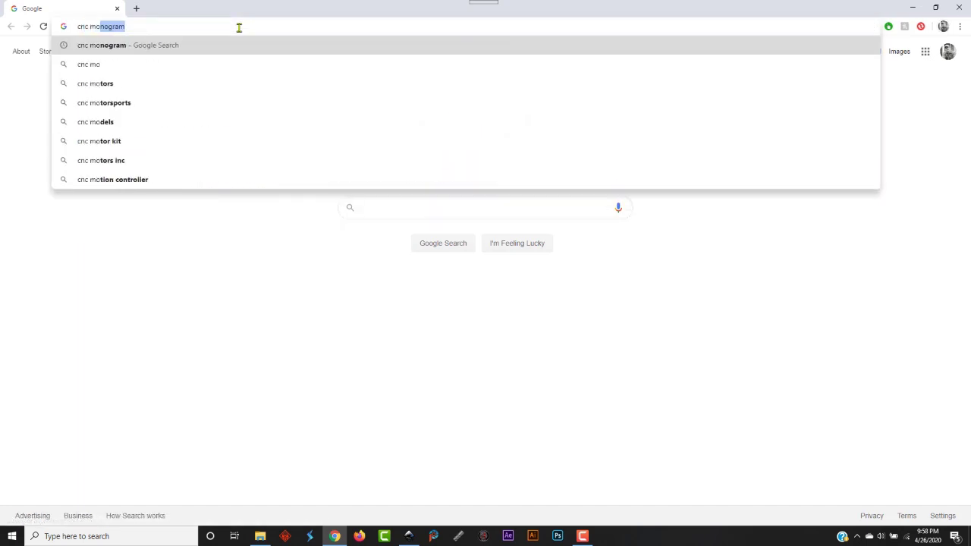
type("nogram")
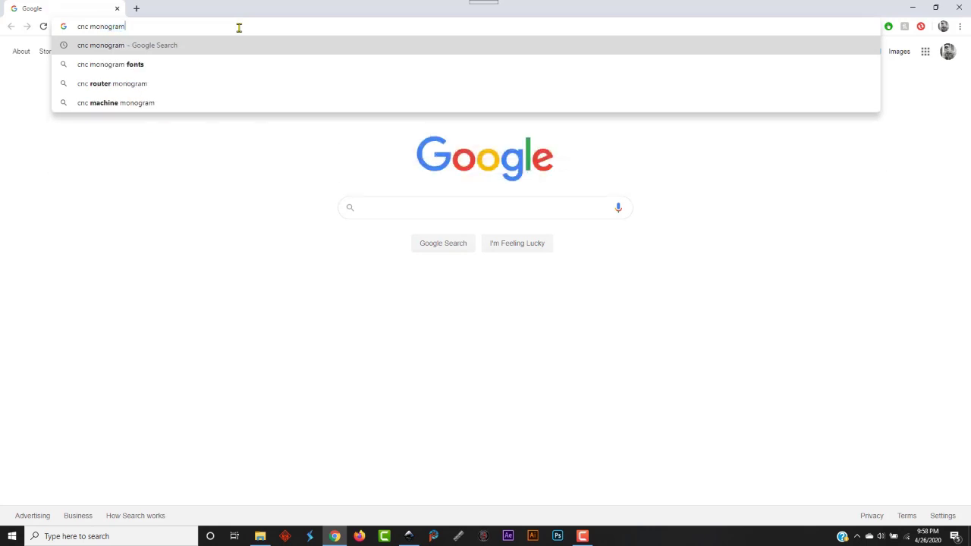
key("Return")
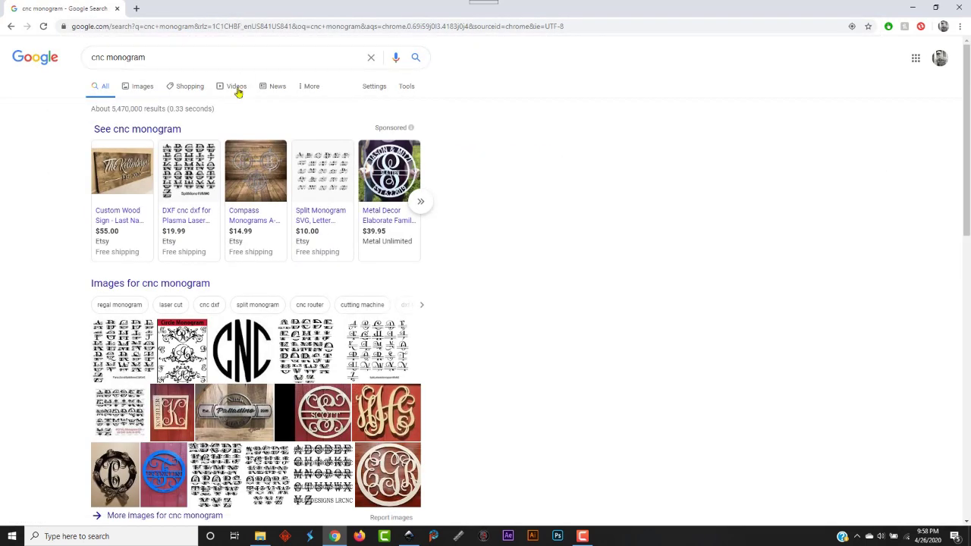
left_click(134, 88)
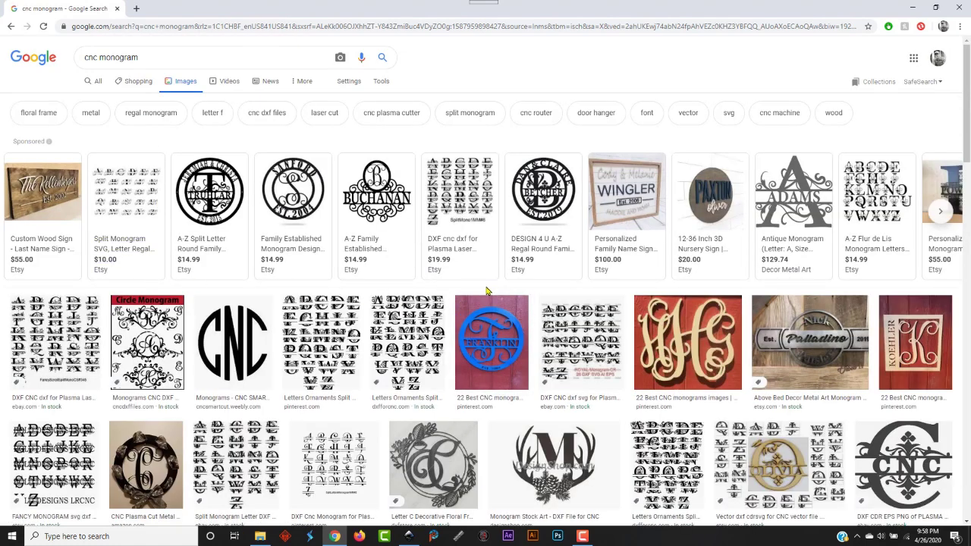
scroll(488, 290, "down", 2)
scroll(488, 291, "down", 2)
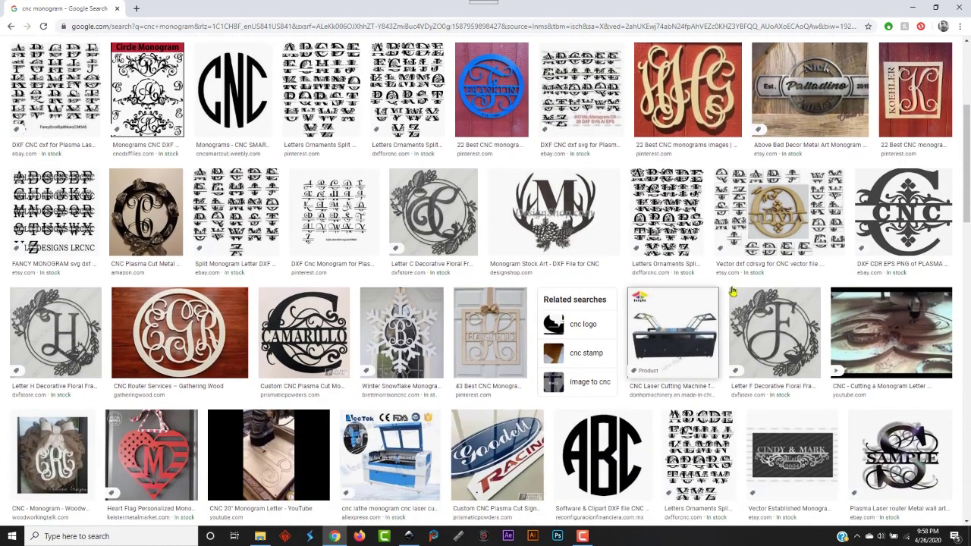
left_click(904, 222)
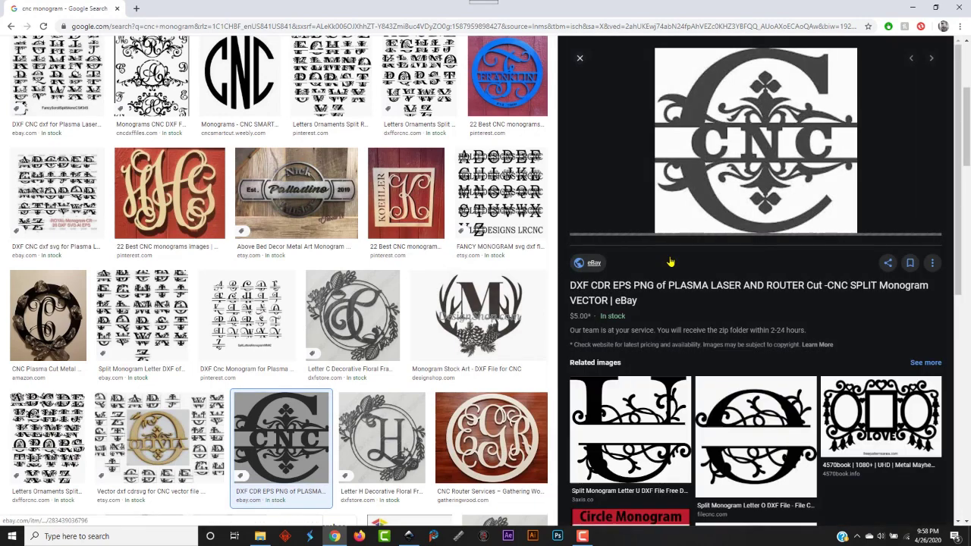
Save the previewed image to Downloads as 'cnc practice file a.jpg'
right_click(704, 174)
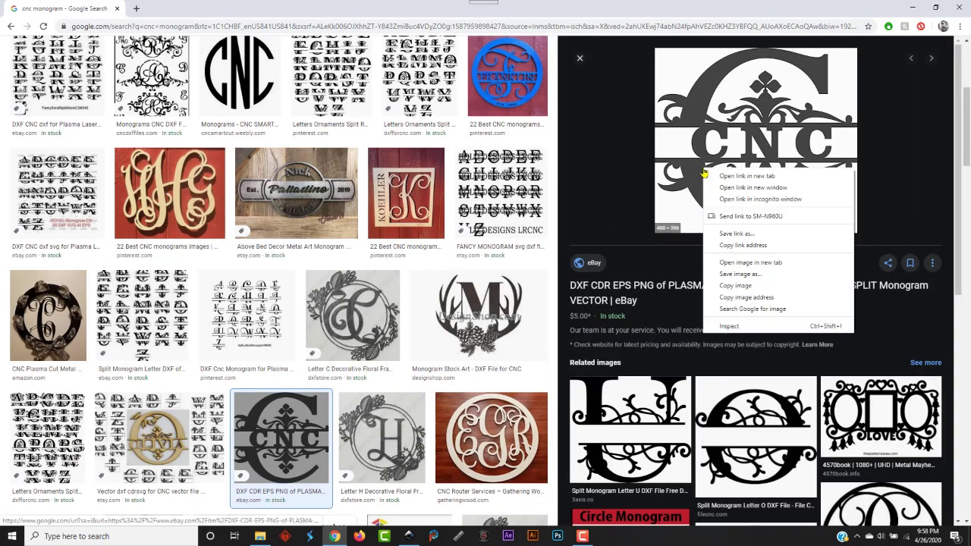
left_click(754, 275)
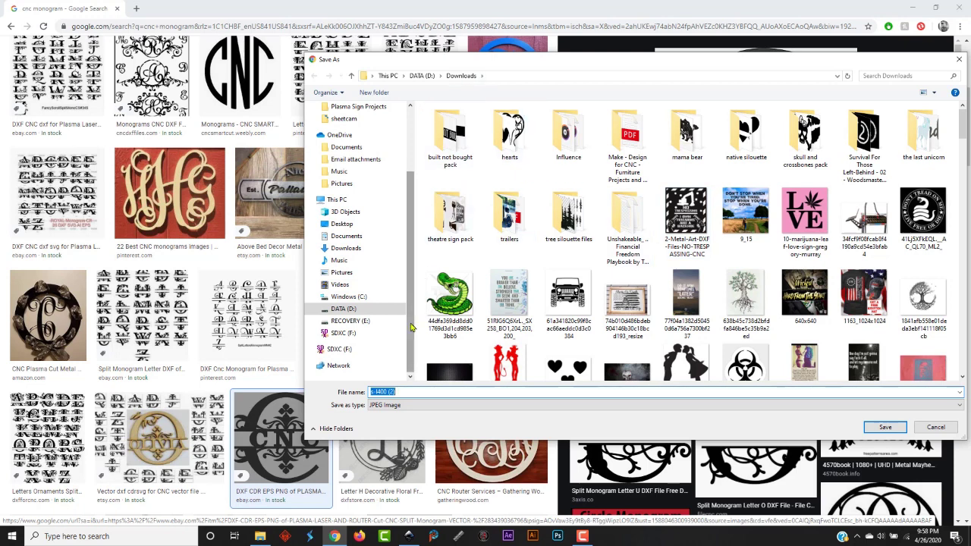
type("a")
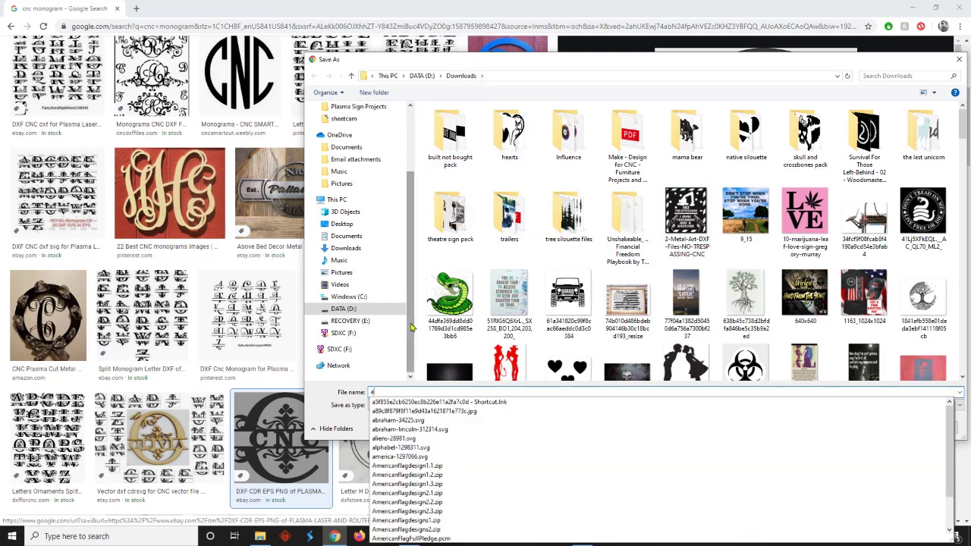
key("BackSpace")
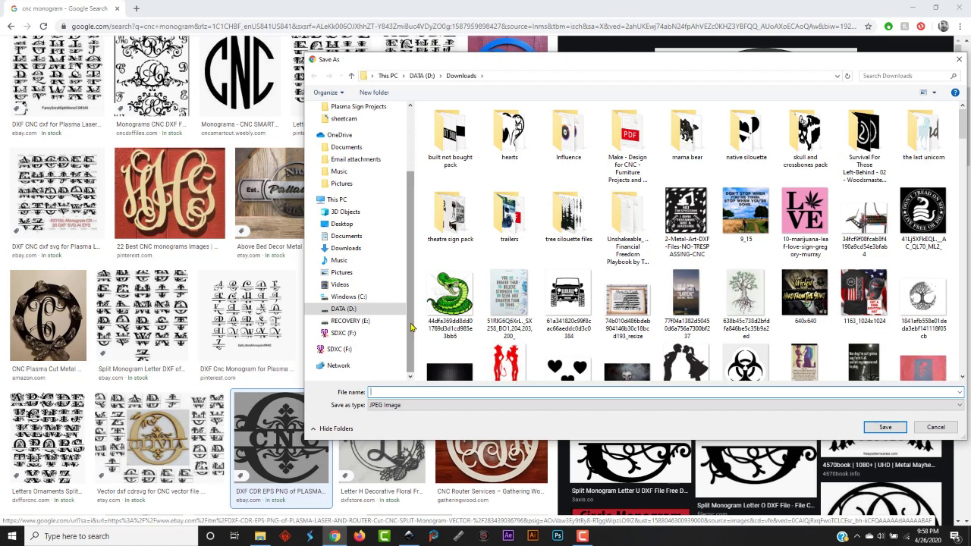
type("cnc practice file a")
left_click(874, 429)
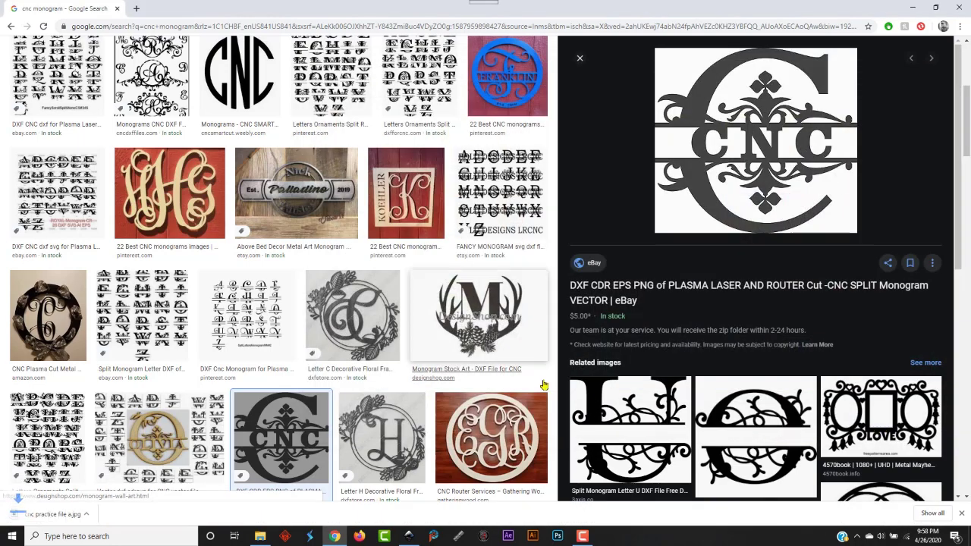
Scroll the image results and preview the 'I Love You To The Moon And Back' design
scroll(521, 317, "down", 3)
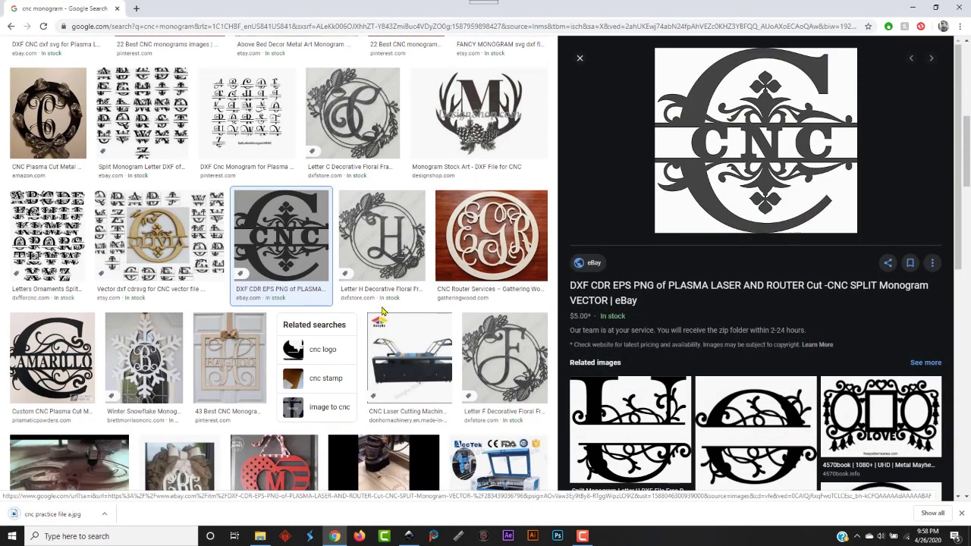
scroll(383, 311, "down", 8)
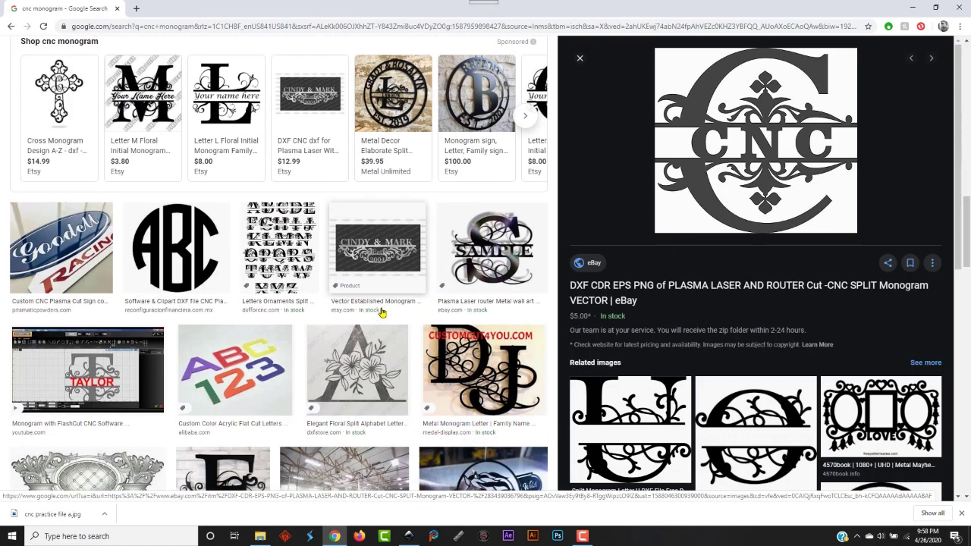
scroll(382, 313, "down", 5)
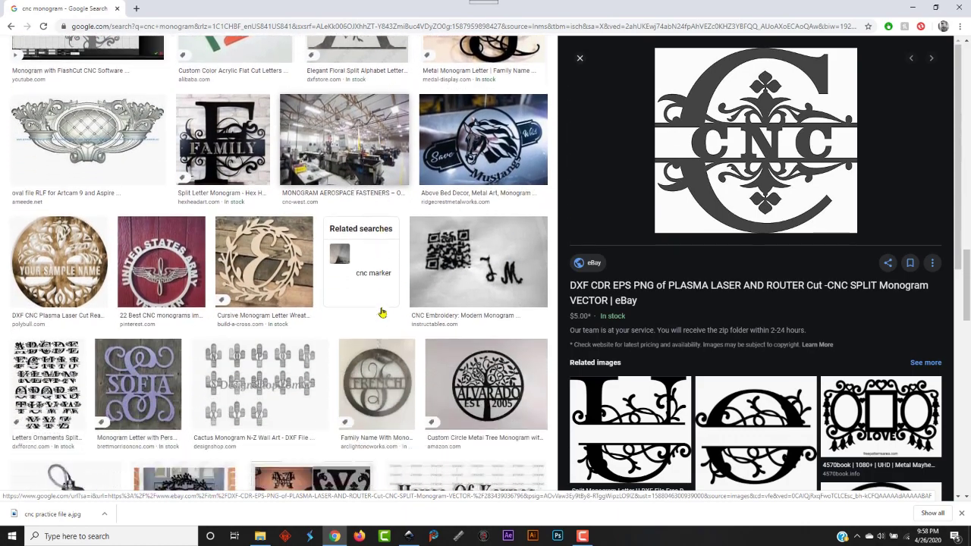
scroll(382, 312, "down", 6)
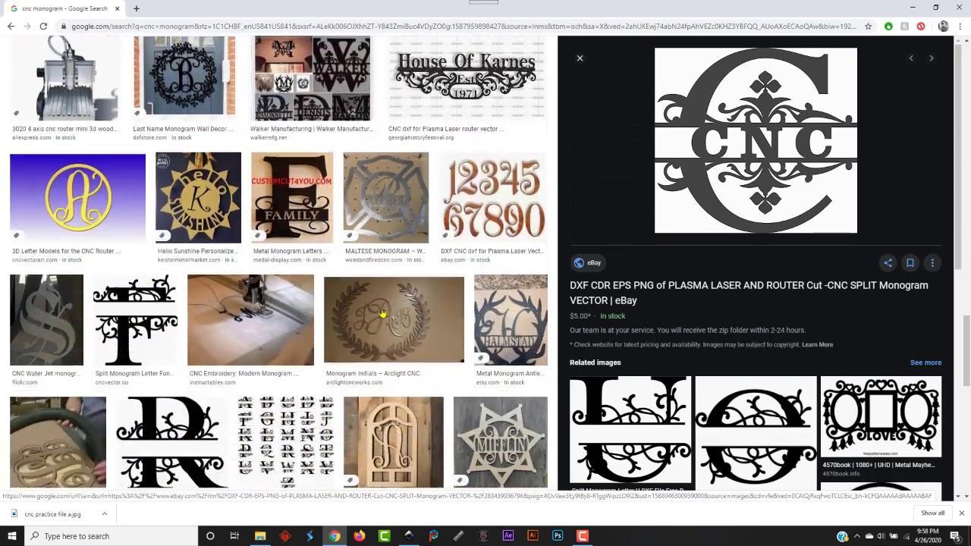
scroll(383, 312, "down", 3)
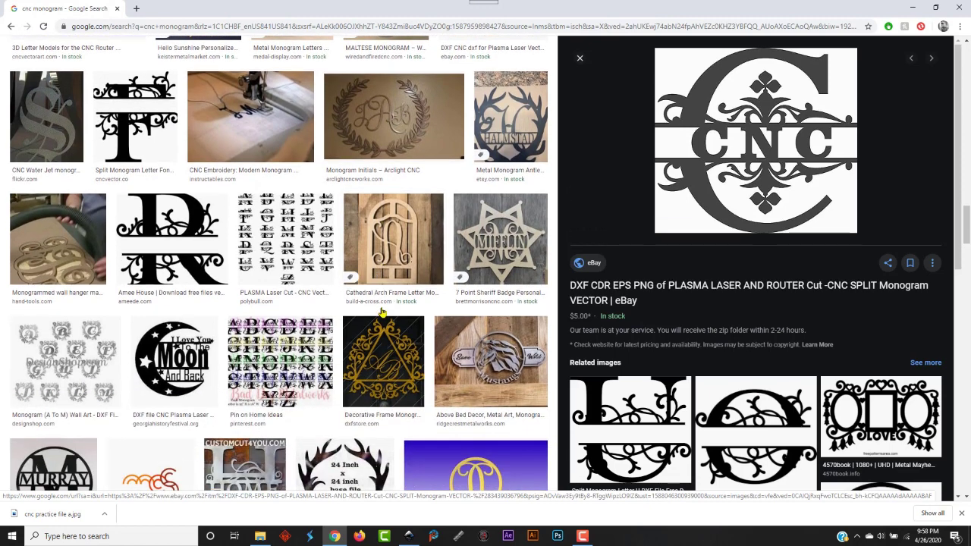
scroll(353, 280, "down", 2)
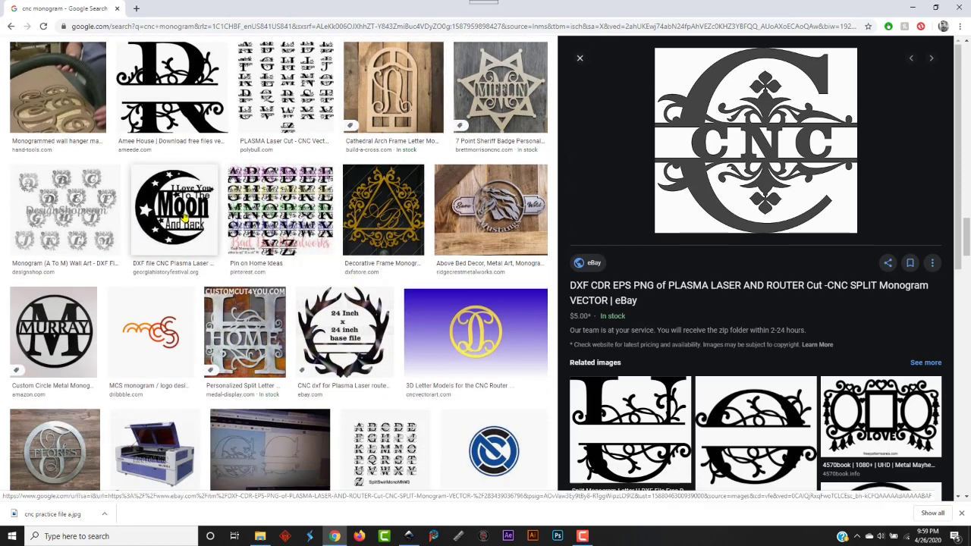
left_click(184, 217)
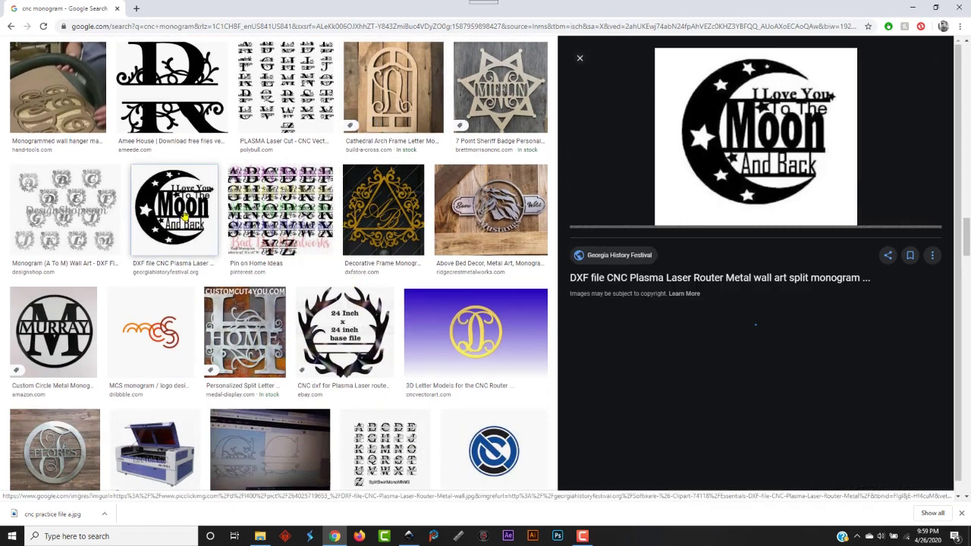
Save the moon design as 'cnc practice file b.jpg' and return to Inkscape
right_click(682, 183)
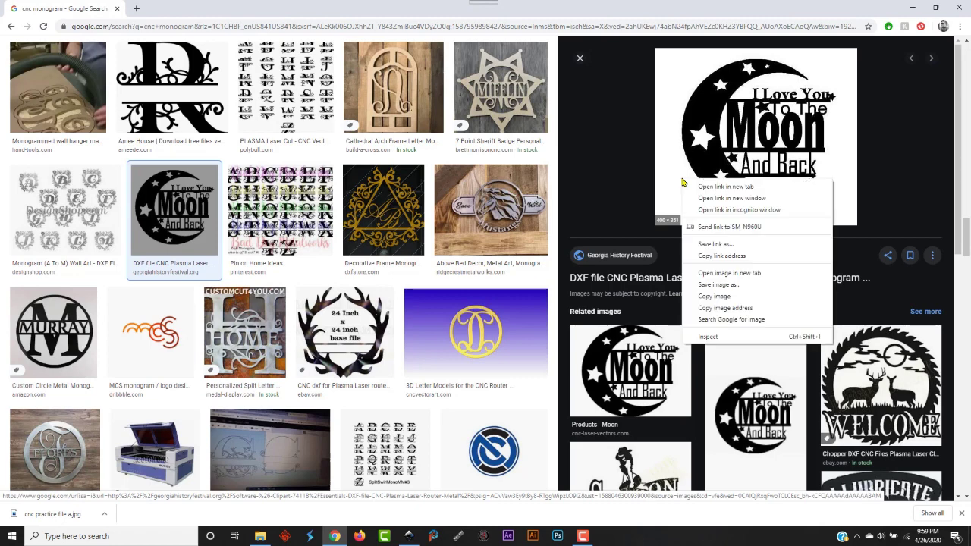
left_click(720, 284)
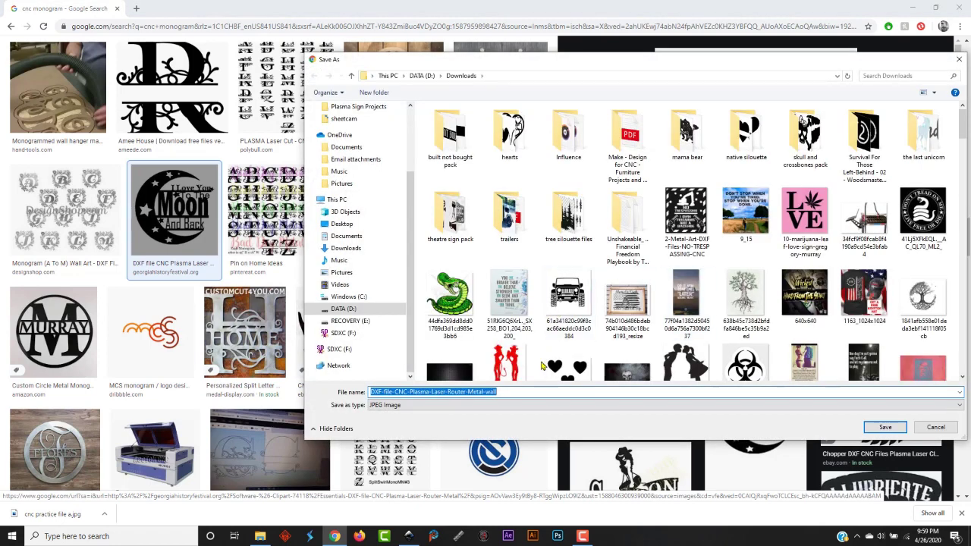
type("cnc")
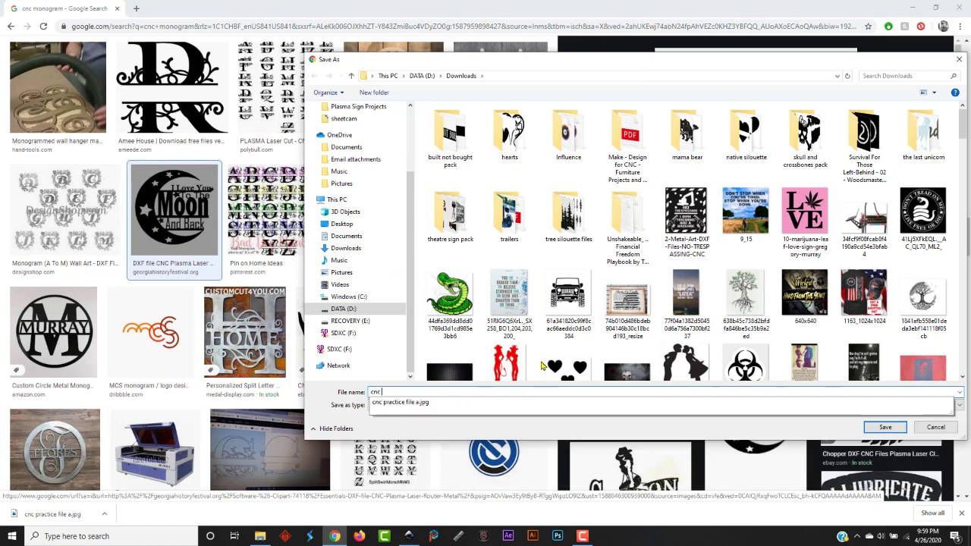
type(" pr")
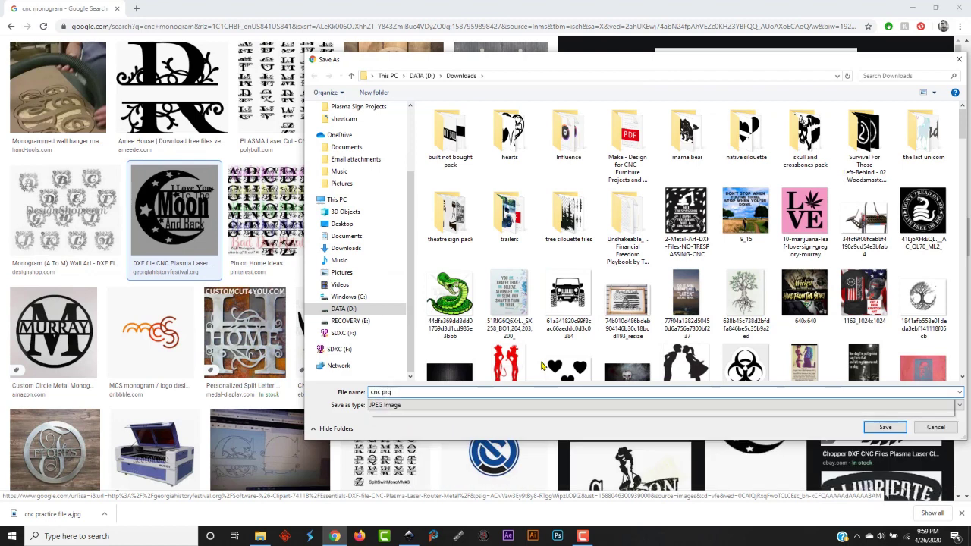
type("actice fi")
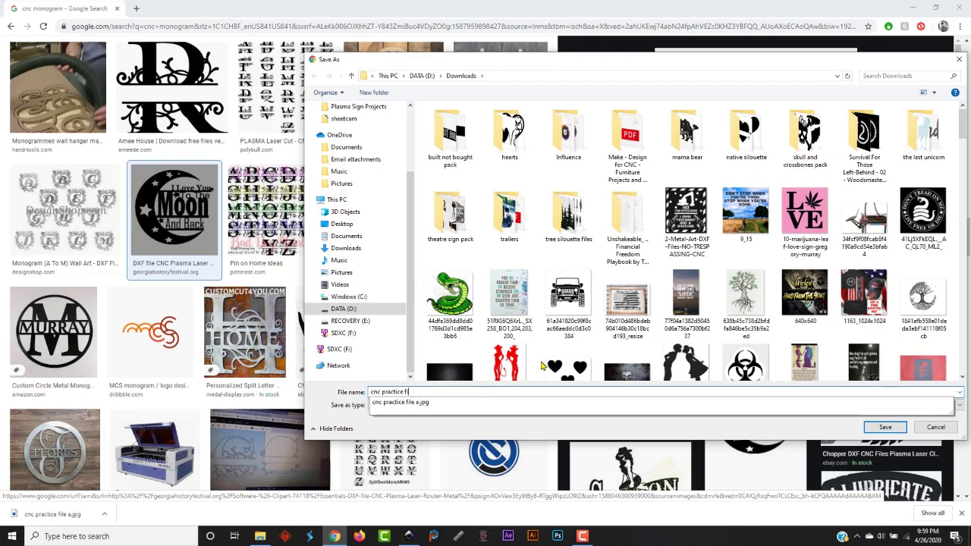
type("le b")
key("Return")
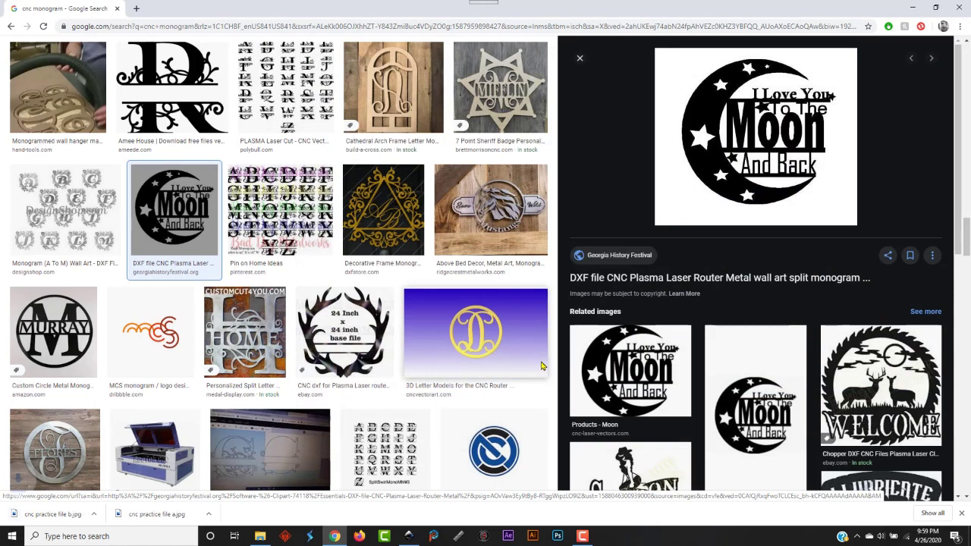
left_click(409, 536)
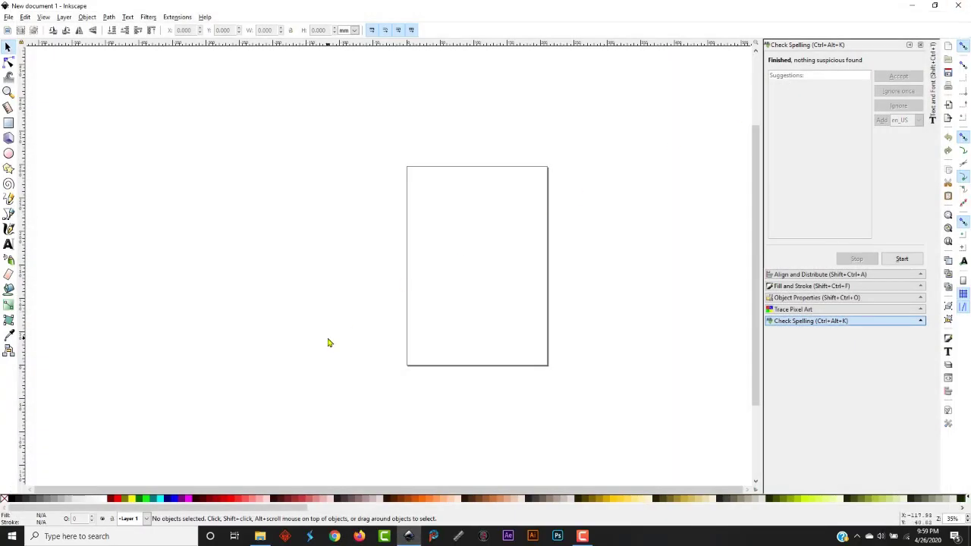
Search Downloads for 'cnc' in File Explorer and drop 'cnc practice file a' onto the Inkscape canvas
left_click(258, 537)
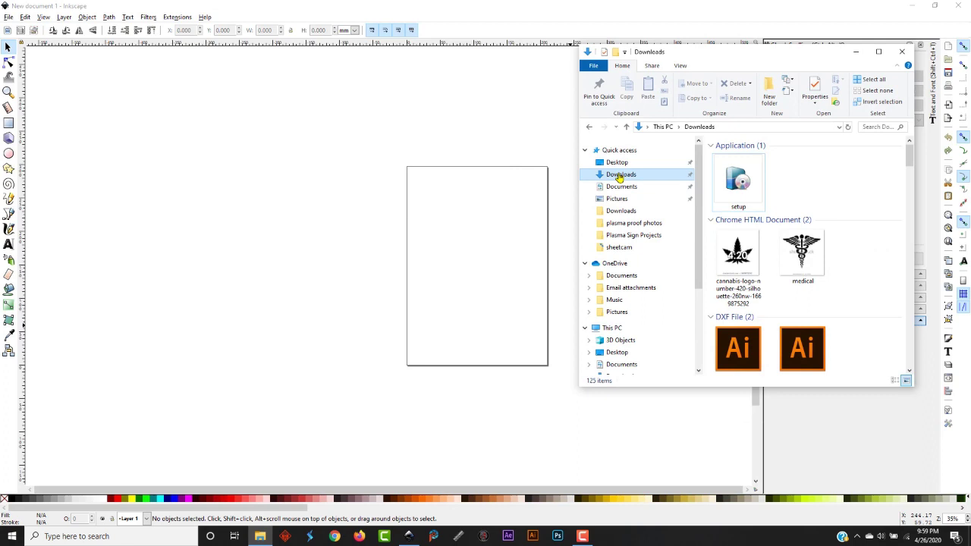
left_click(876, 126)
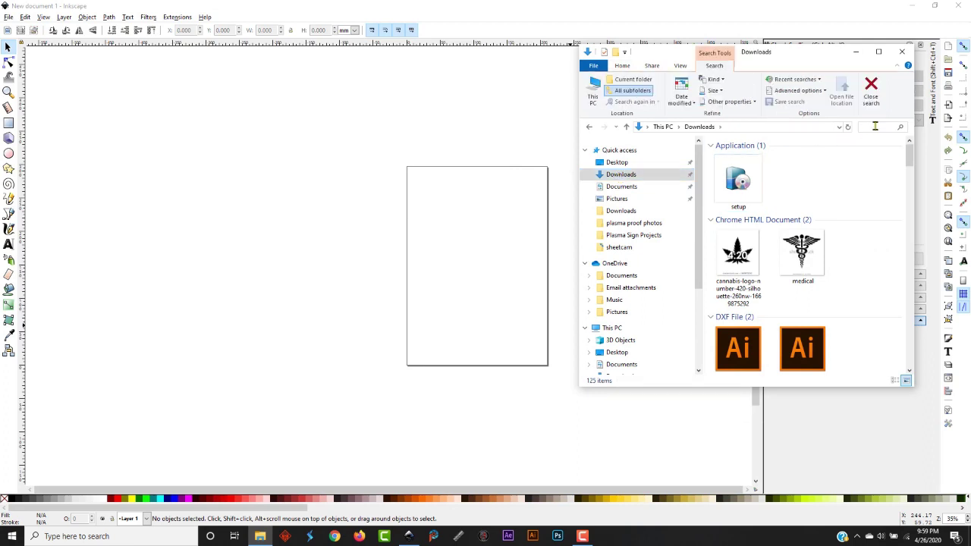
type("cnc")
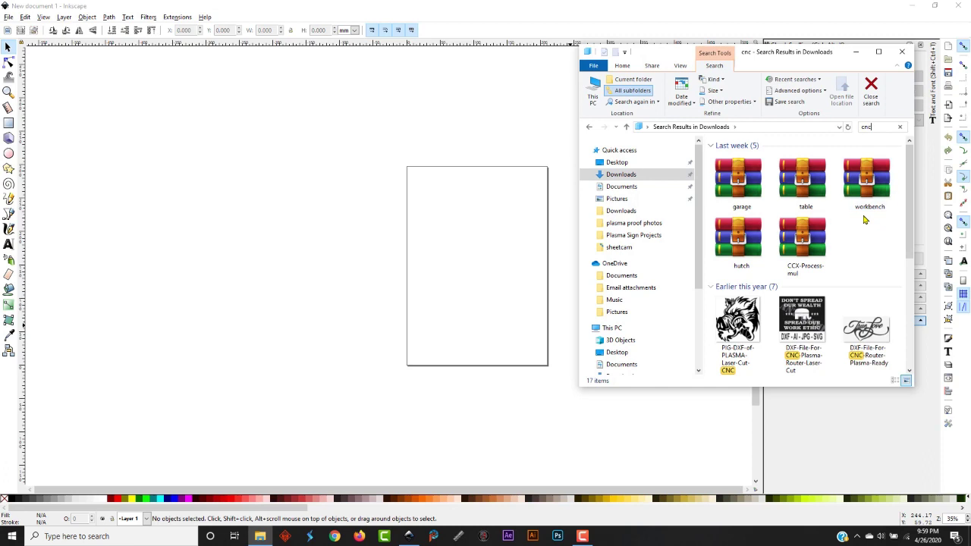
type(" pr")
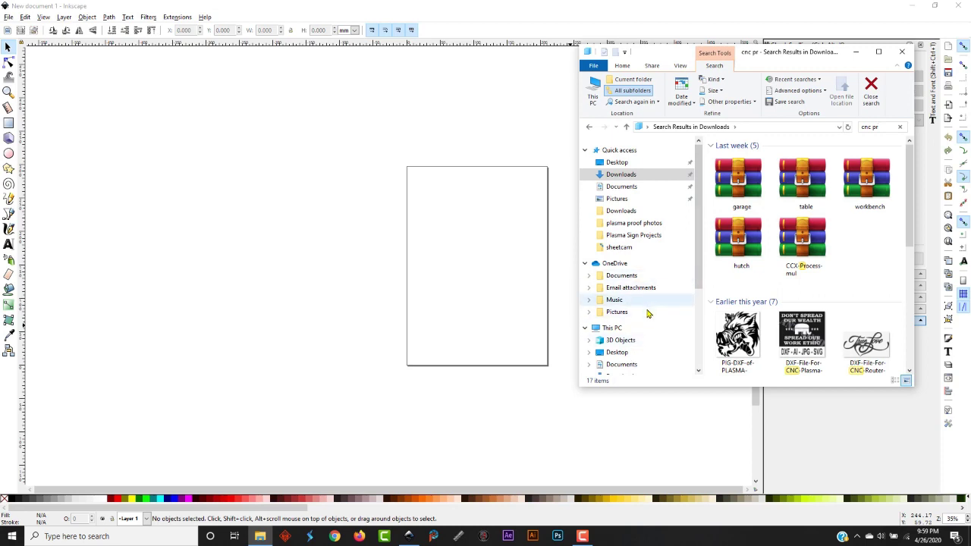
left_click(642, 211)
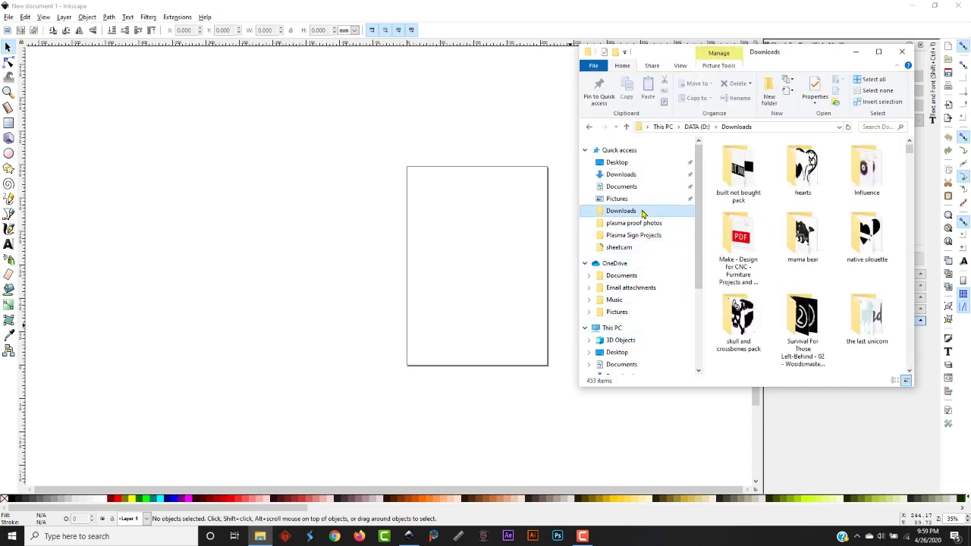
left_click(877, 127)
type("cnc")
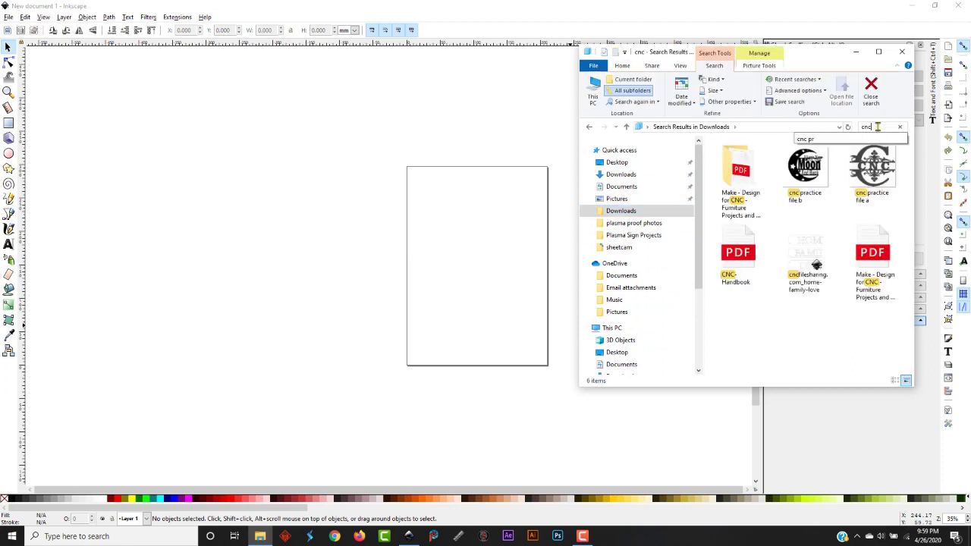
left_click_drag(871, 171, 464, 246)
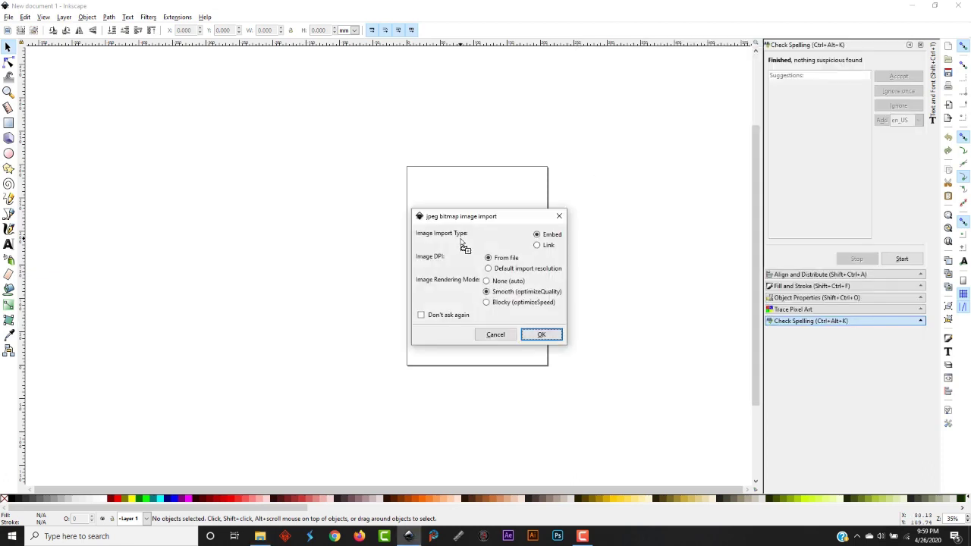
Embed the imported CNC monogram JPEG and move it to the page centre
left_click(542, 335)
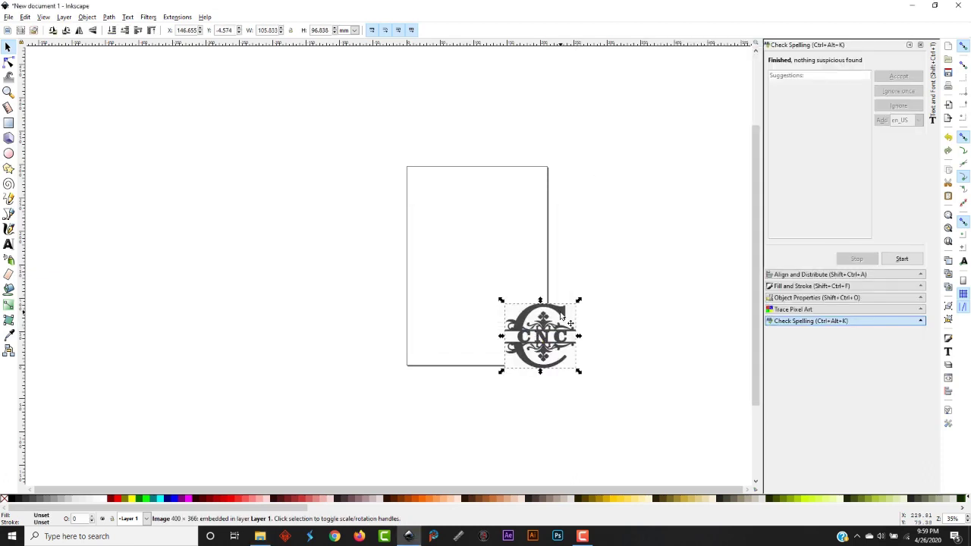
left_click_drag(570, 323, 502, 249)
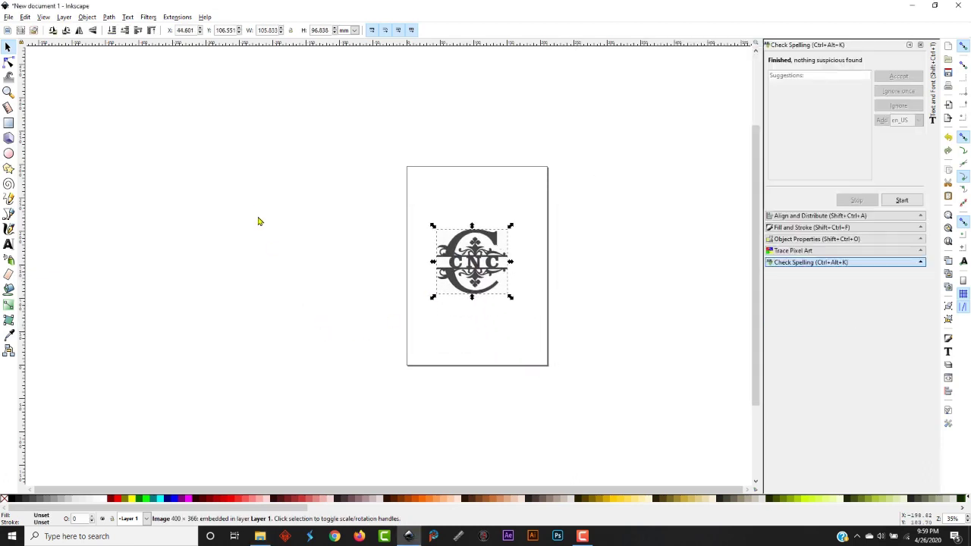
left_click(109, 18)
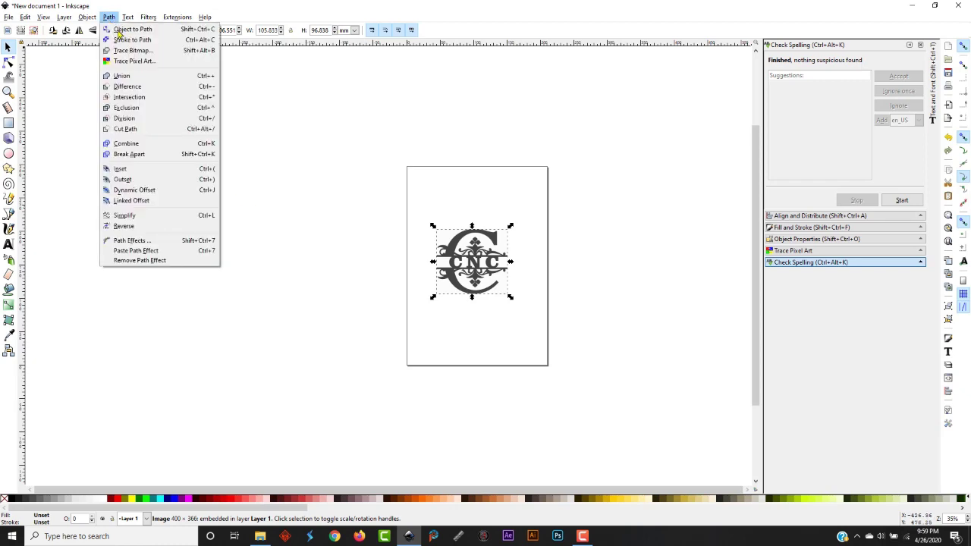
Trace the CNC logo by brightness cutoff at threshold 0.650, producing a 403-node path
left_click(133, 50)
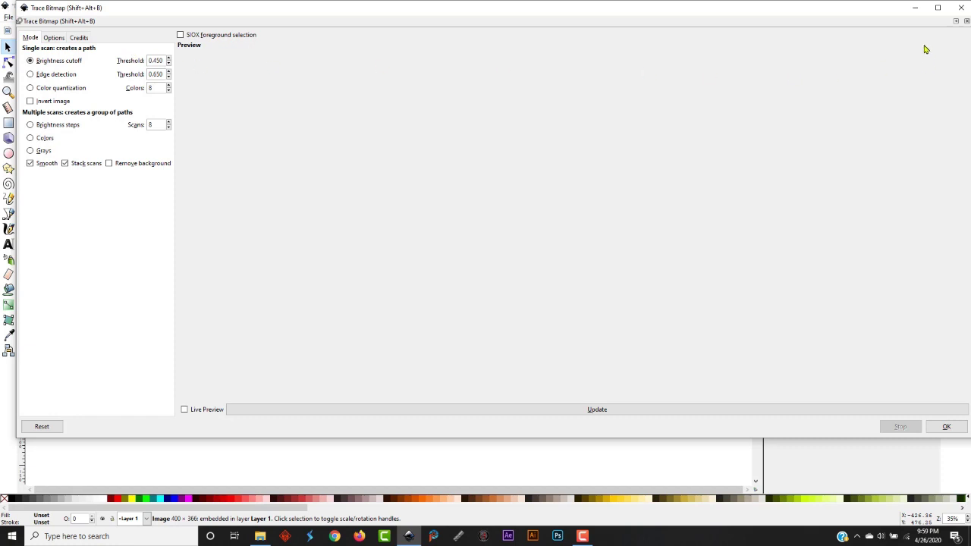
left_click(938, 7)
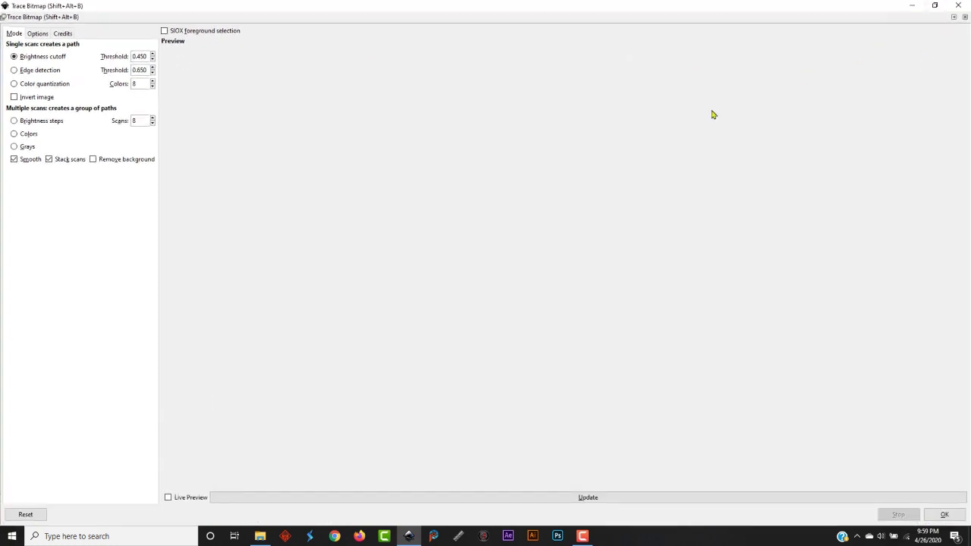
left_click(935, 5)
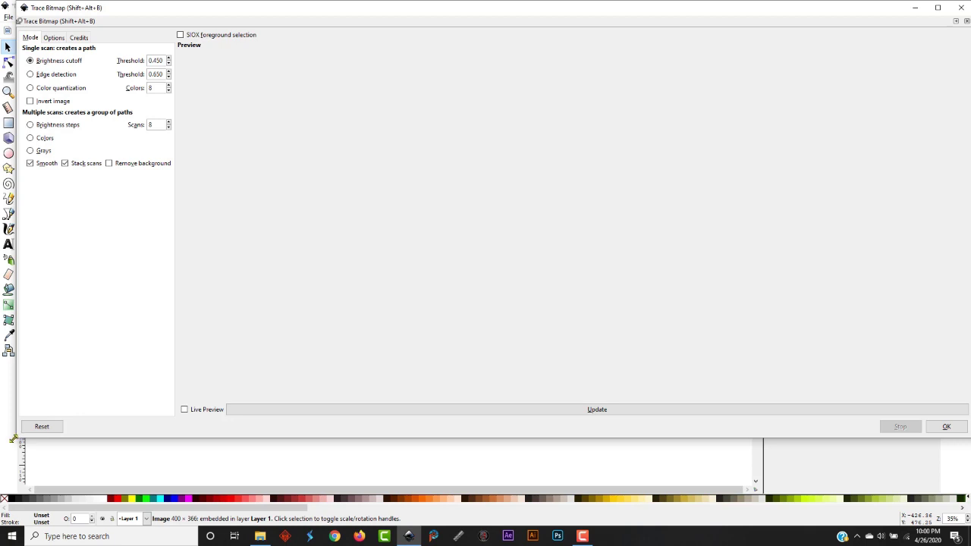
mouse_move(14, 439)
left_mouse_down()
mouse_move(464, 266)
mouse_move(546, 326)
mouse_move(556, 289)
left_mouse_up()
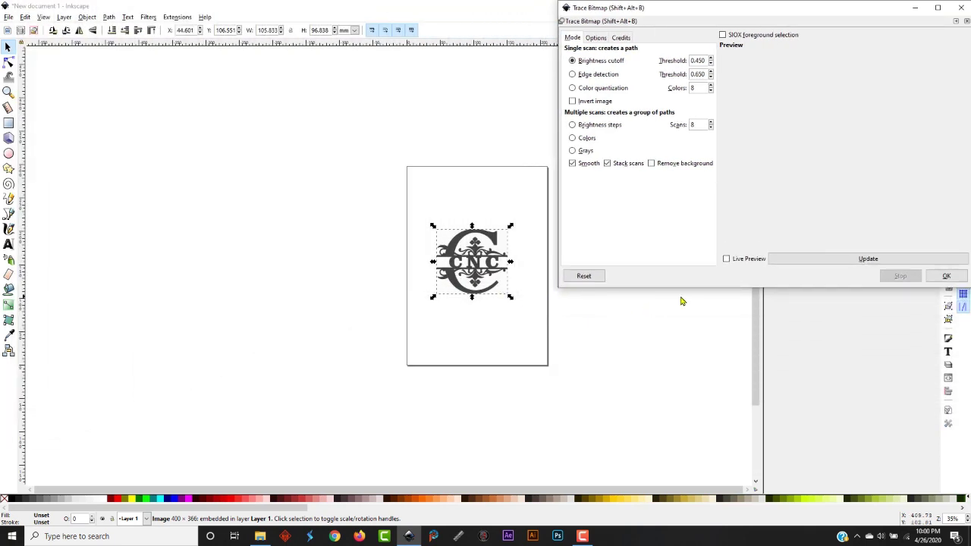
left_click(726, 259)
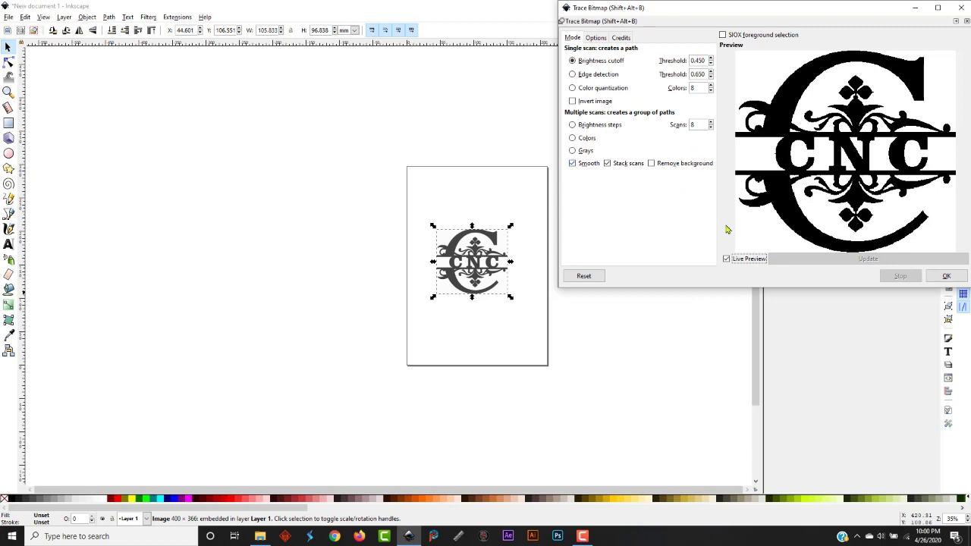
left_click(712, 59)
left_click(945, 276)
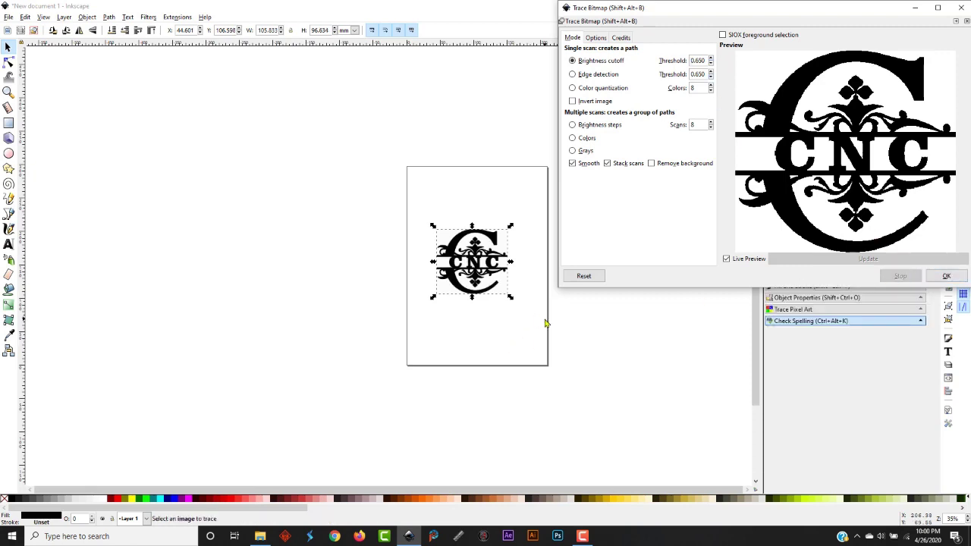
left_click(962, 9)
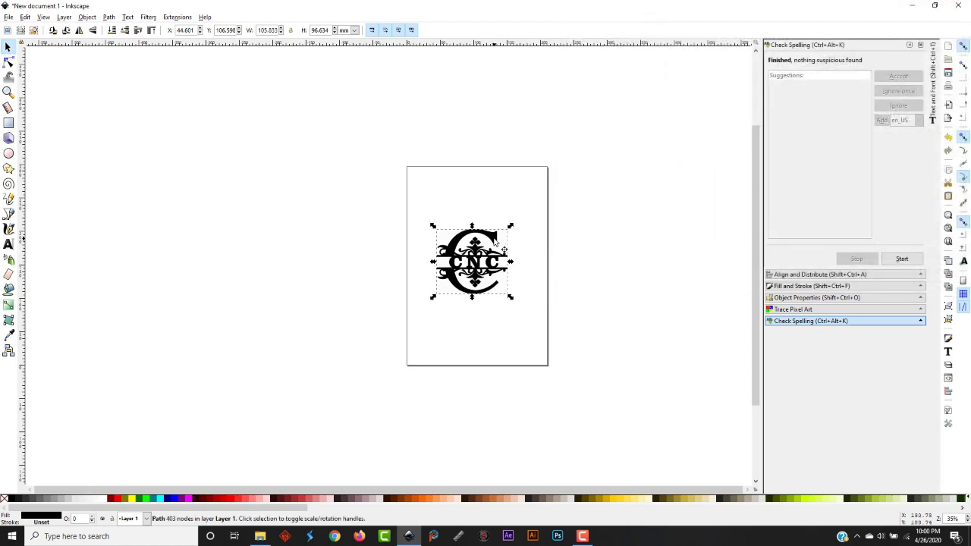
Separate the traced emblem from the original bitmap, delete the bitmap, and place the trace on the page
mouse_move(494, 243)
left_mouse_down()
mouse_move(400, 245)
mouse_move(363, 234)
mouse_move(497, 240)
mouse_move(396, 242)
left_mouse_up()
mouse_move(490, 240)
left_mouse_down()
mouse_move(414, 243)
mouse_move(510, 254)
left_mouse_up()
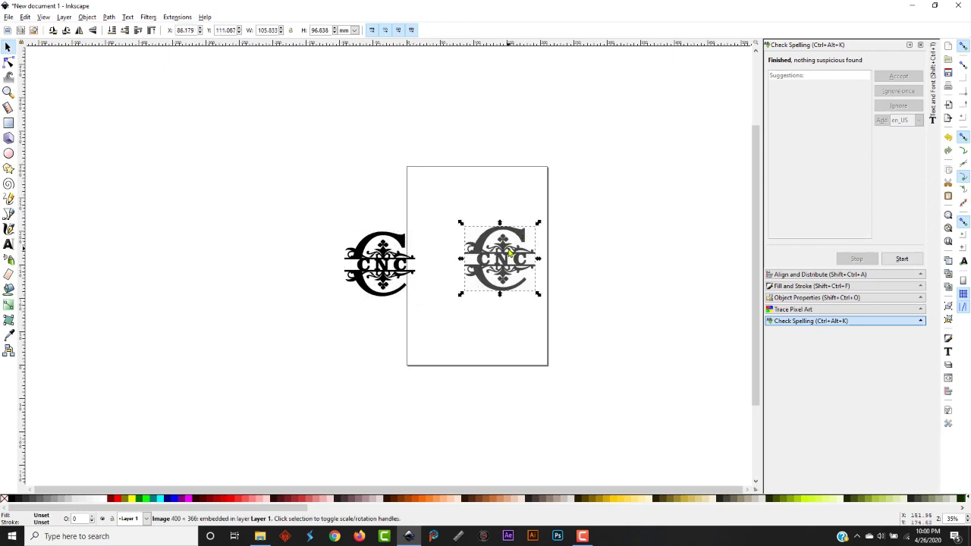
key("Delete")
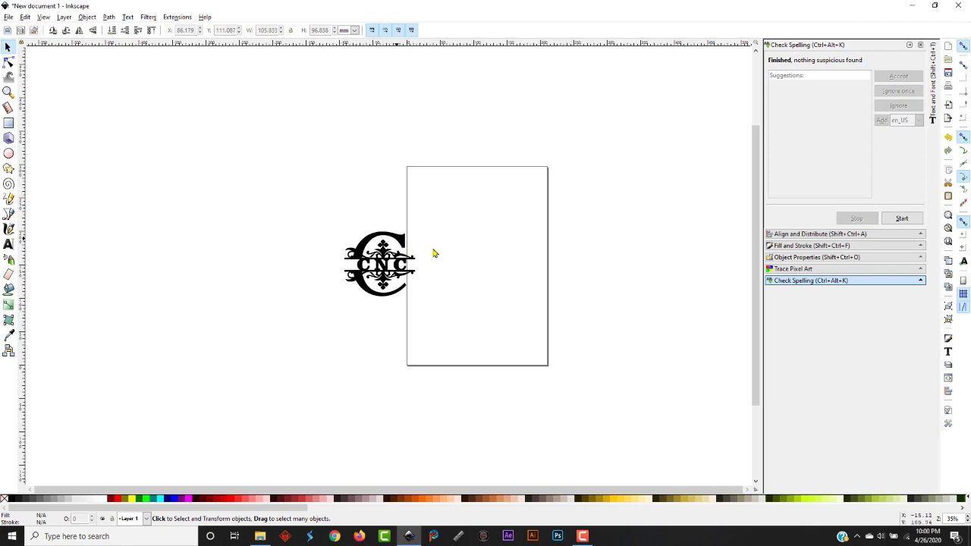
left_click_drag(401, 244, 467, 308)
Scale the traced emblem proportionally in inches to 12 in tall (13.142 × 12.000 in)
left_click(354, 29)
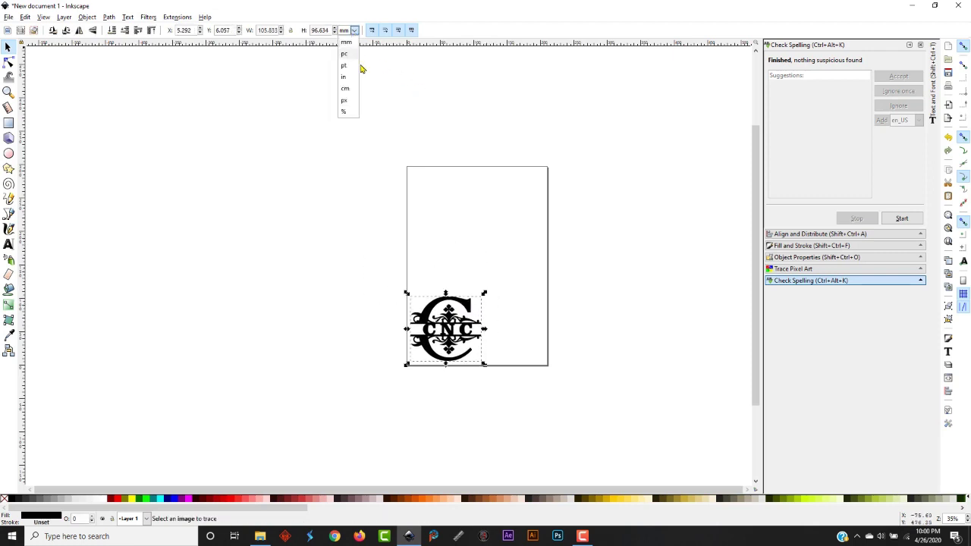
left_click(347, 84)
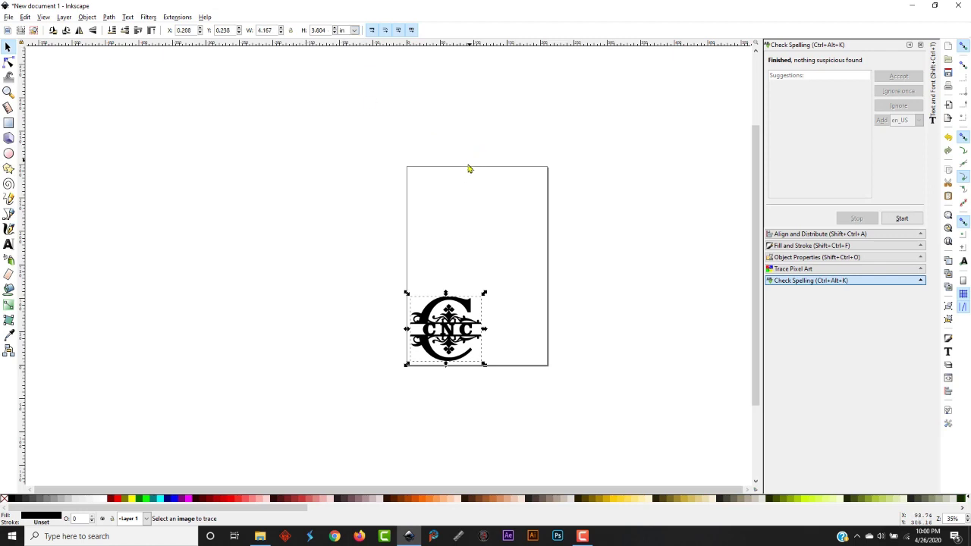
left_click(291, 30)
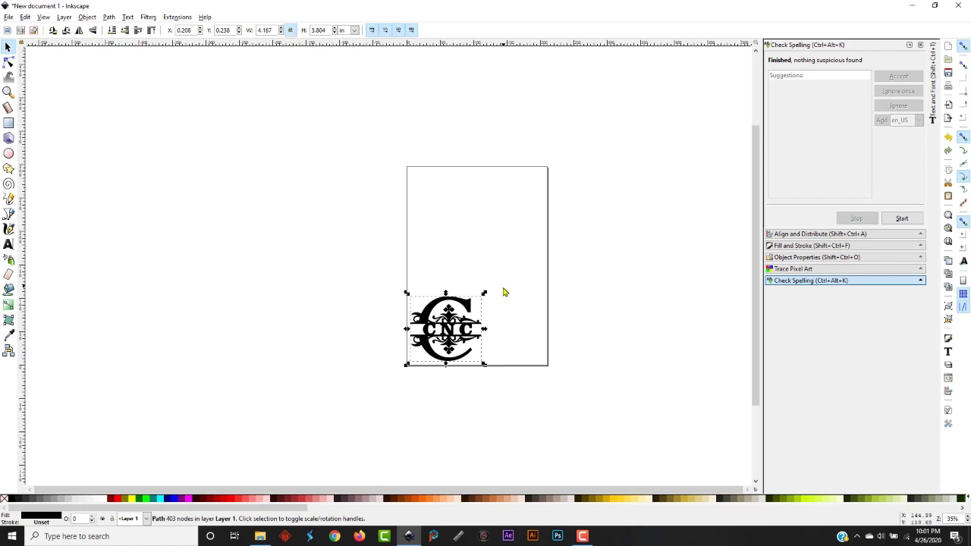
left_click_drag(494, 290, 575, 209)
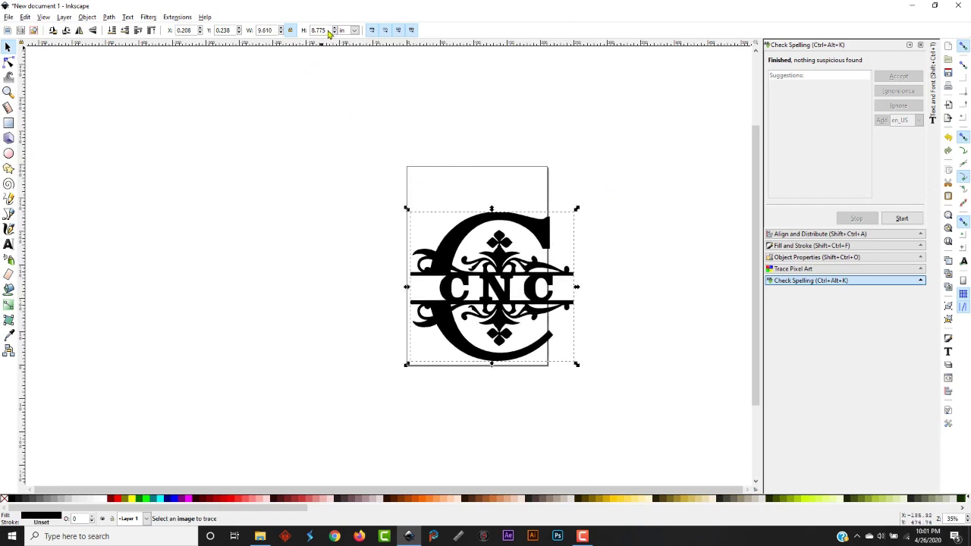
triple_click(311, 31)
type("12")
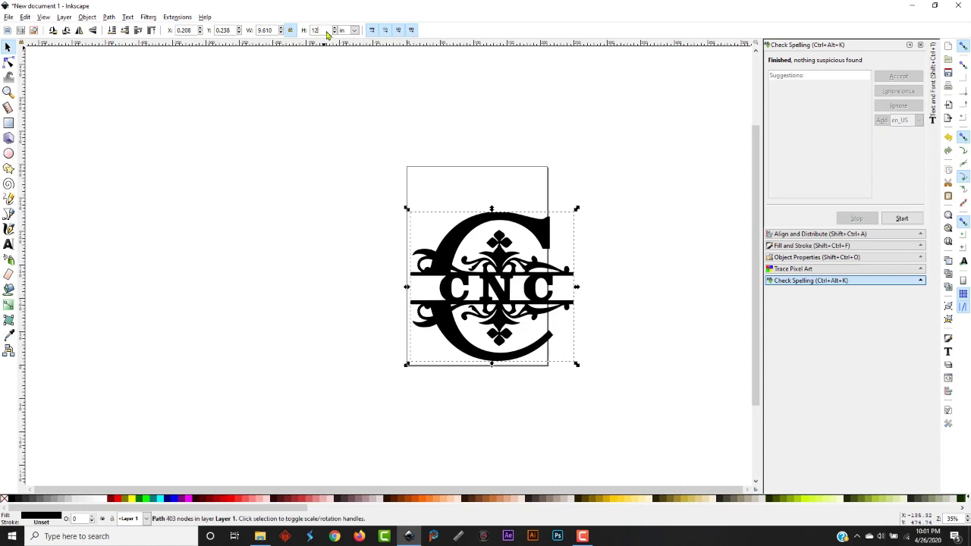
key("Return")
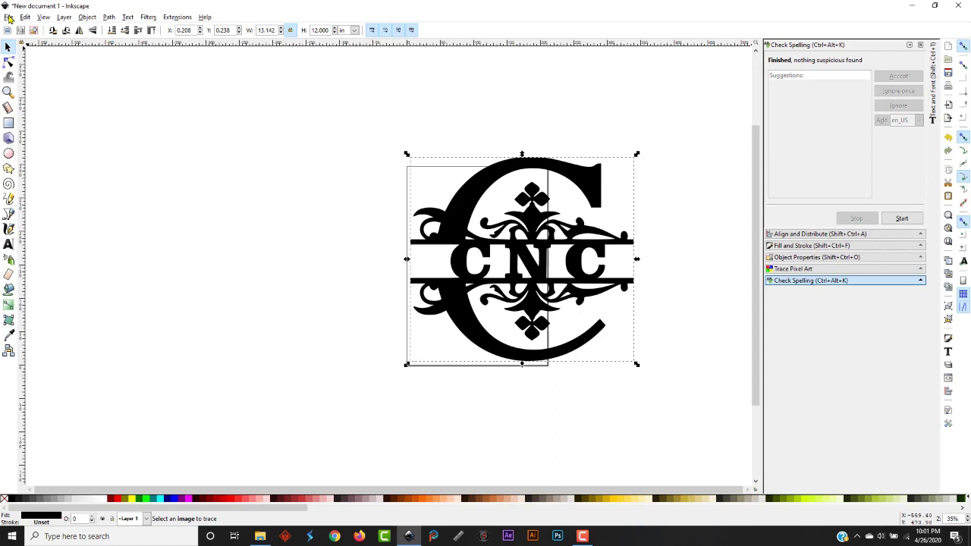
left_click(384, 237)
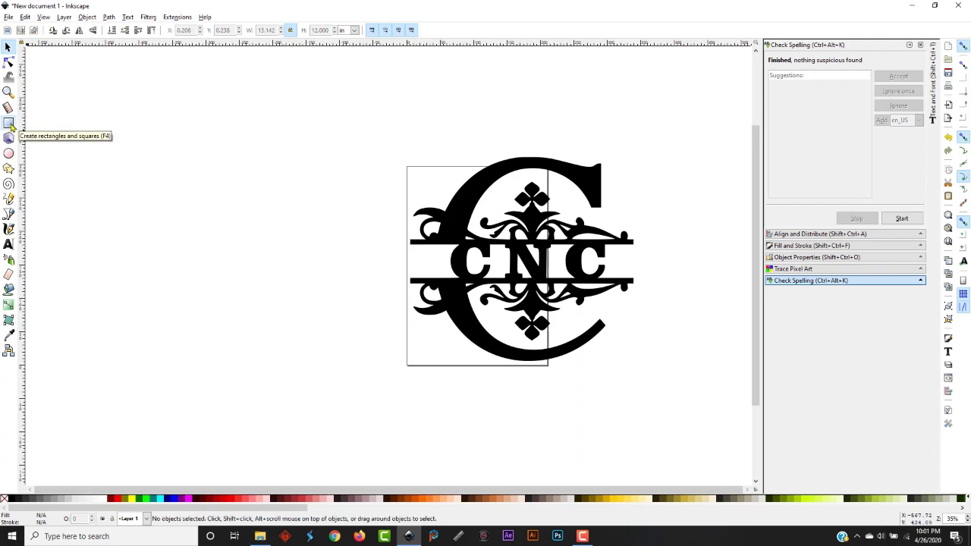
Draw and delete a test rectangle, then set the rectangle fill colour to white
left_click(9, 124)
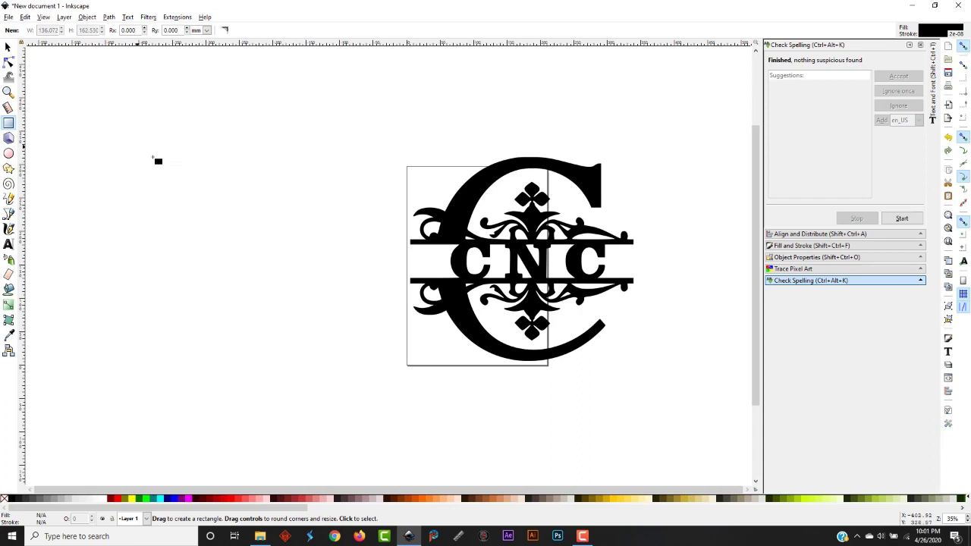
left_click_drag(96, 119, 184, 206)
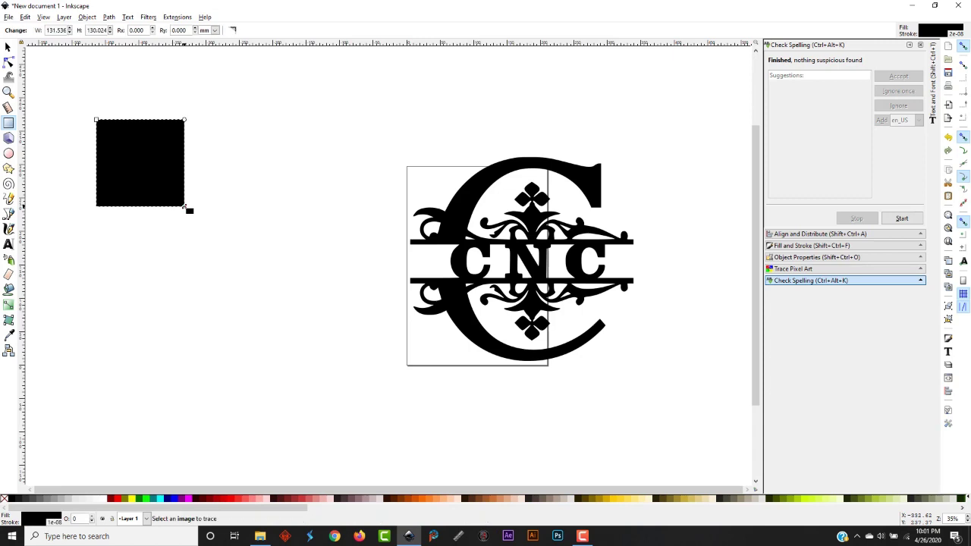
key("Delete")
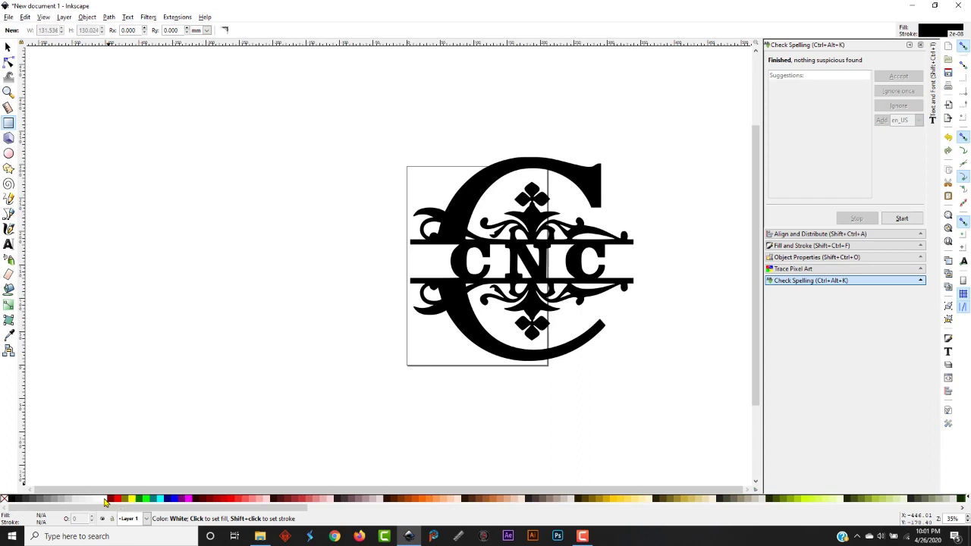
left_click(105, 500)
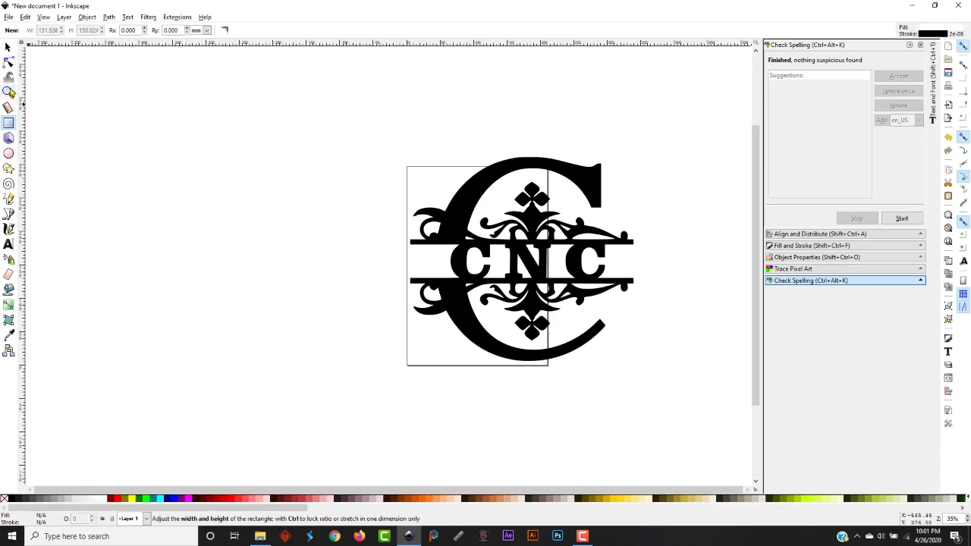
left_click(9, 92)
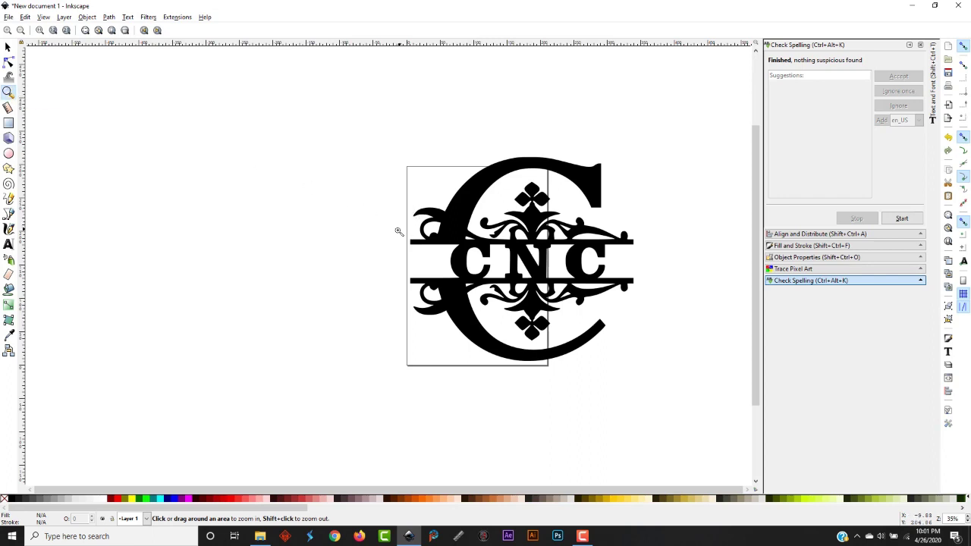
Zoom in on the lettering band and cover it with a white rectangle, widened leftward
left_click_drag(397, 243, 639, 290)
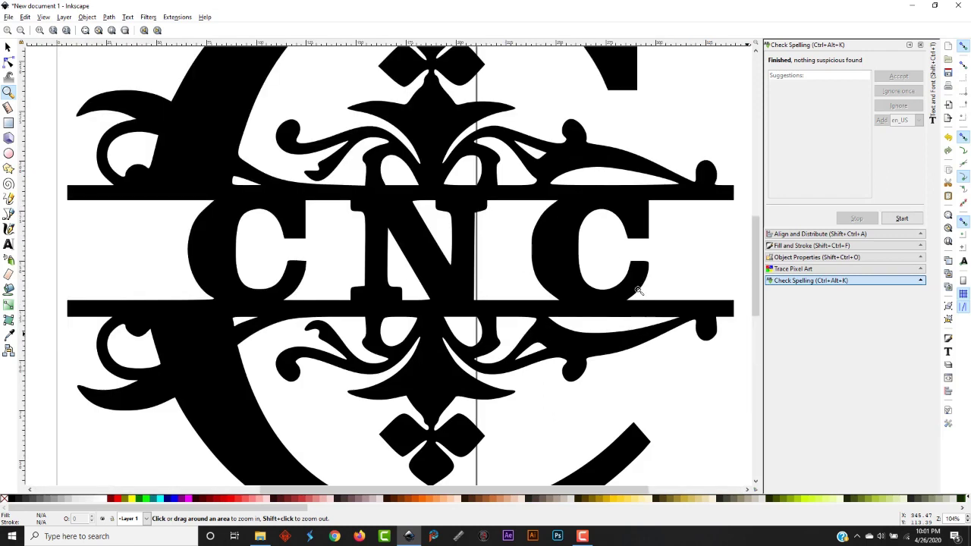
left_click(10, 123)
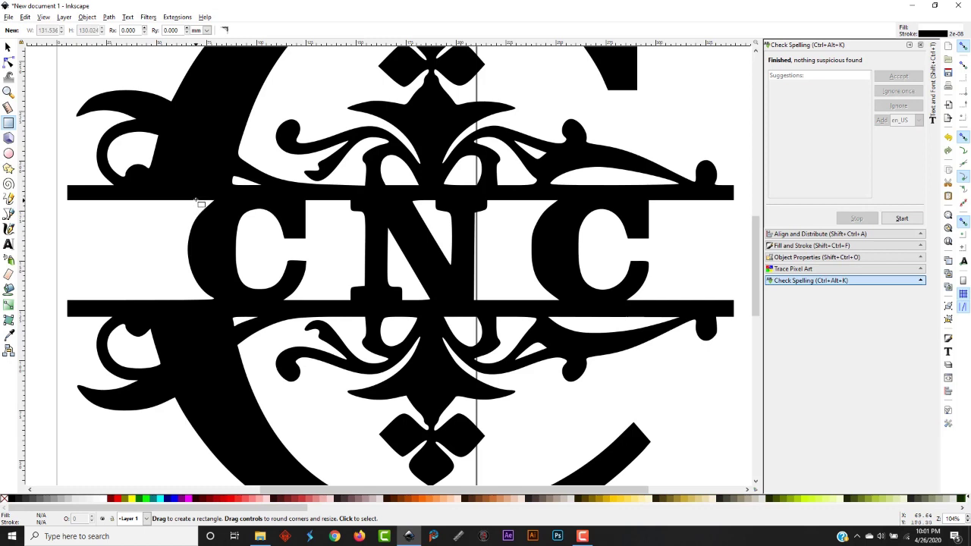
left_click_drag(199, 202, 656, 299)
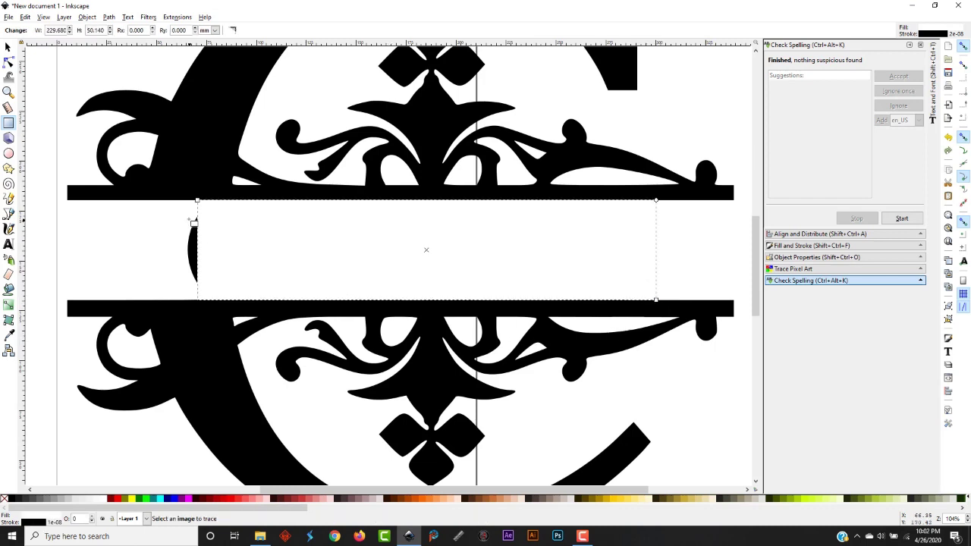
left_click(9, 49)
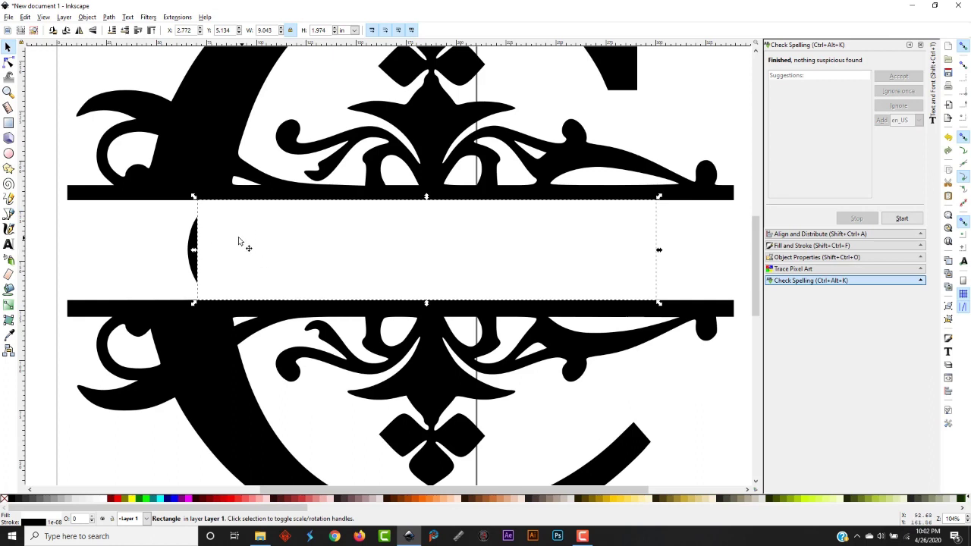
left_click_drag(194, 252, 166, 252)
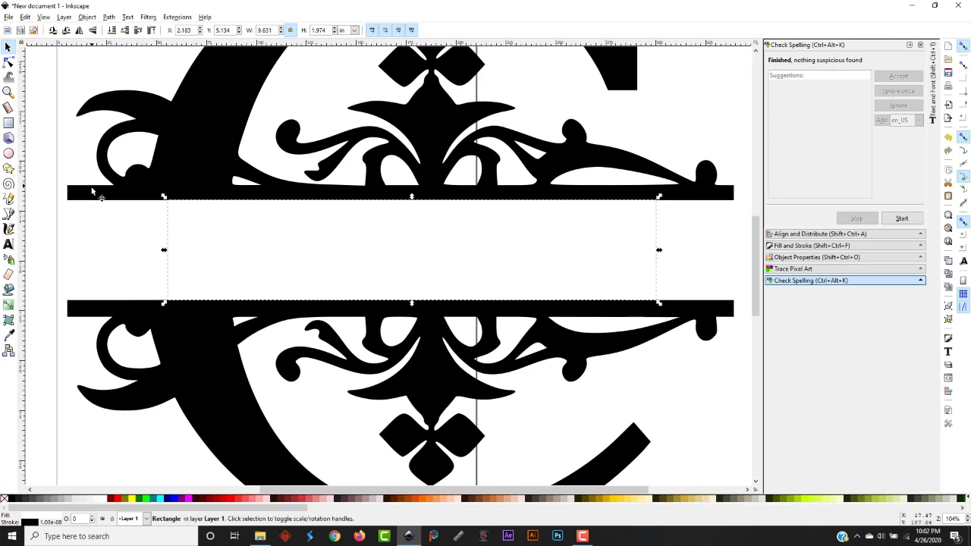
Check the white band's selection, then zoom closely into its left end
left_click(110, 219)
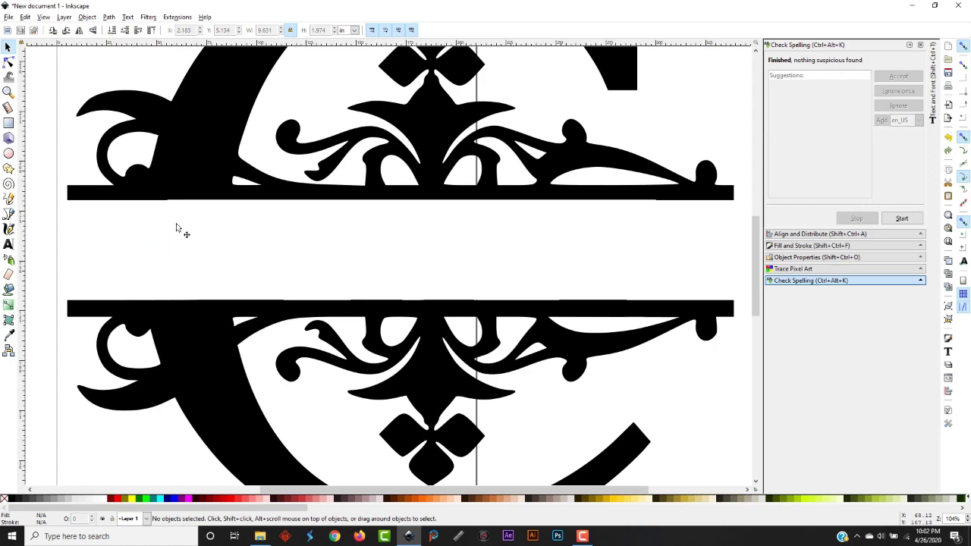
left_click(190, 254)
left_click(147, 256)
left_click(218, 261)
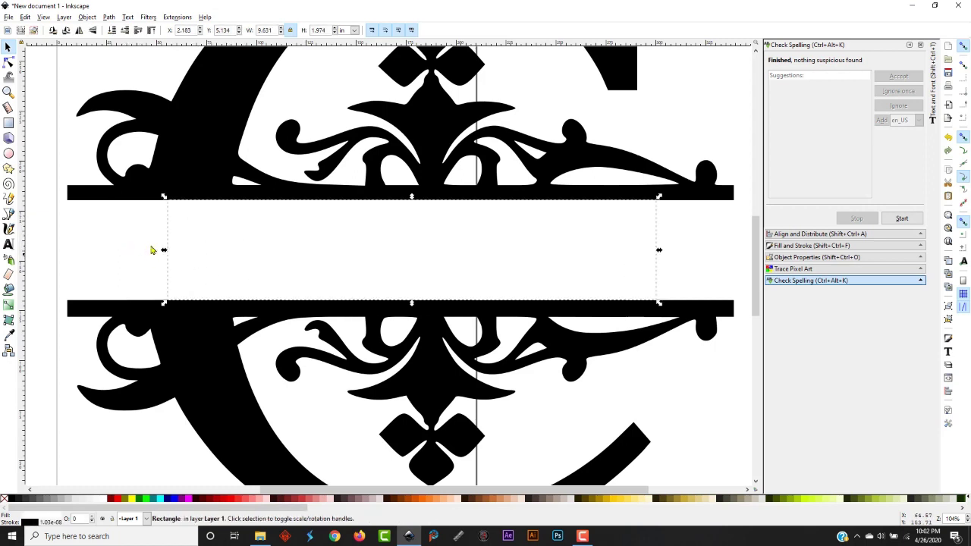
left_click(117, 244)
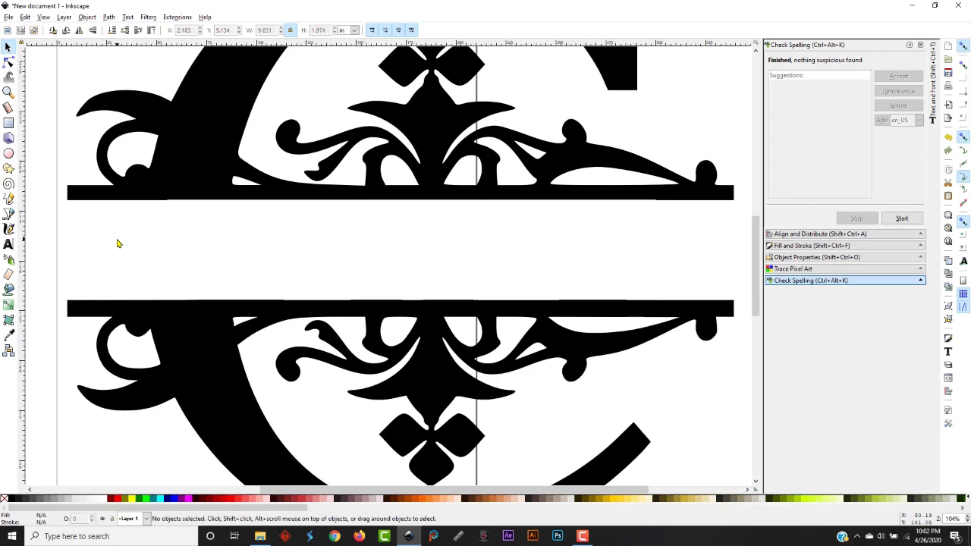
left_click(7, 92)
left_click_drag(149, 181, 177, 213)
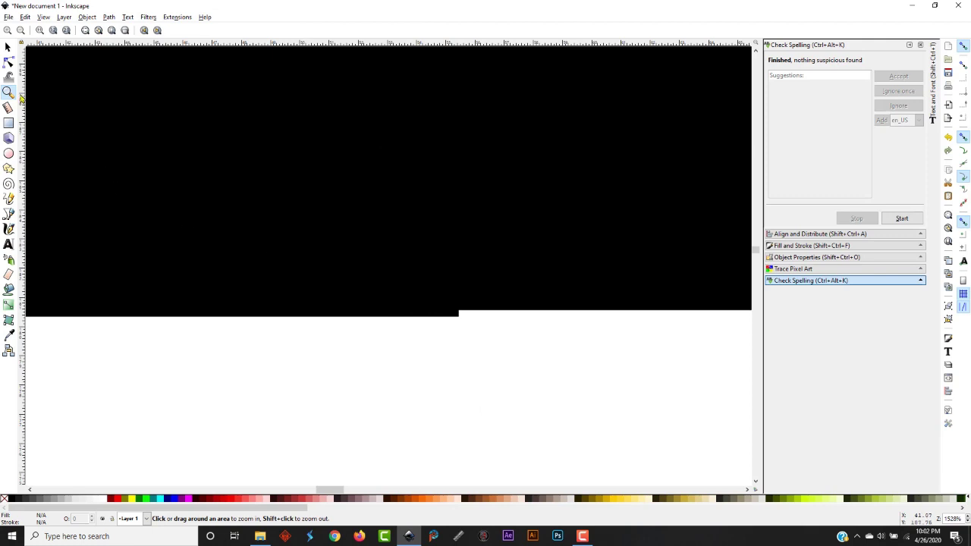
Trim the white rectangle to 9.586 × 1.965 in so its top edge sits flush with the bar
left_click(9, 49)
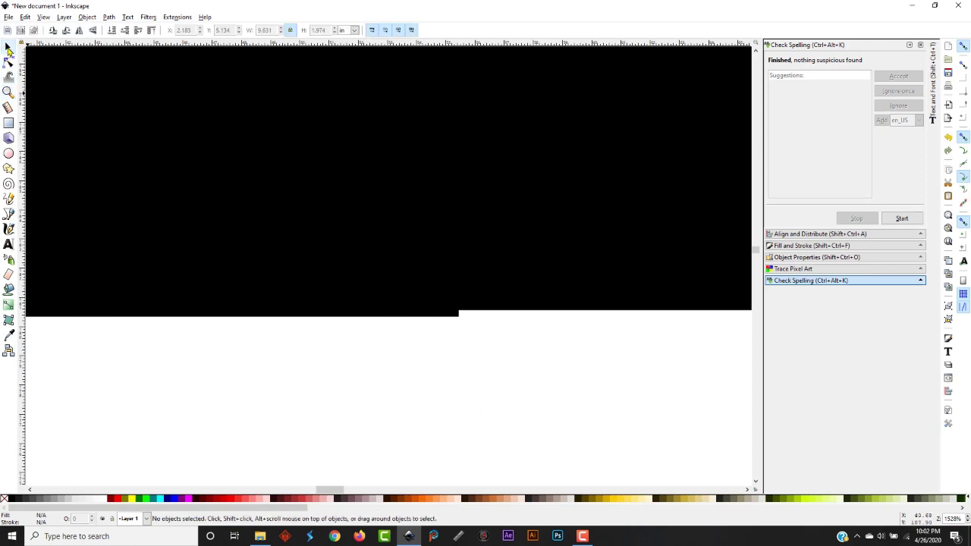
left_click(479, 327)
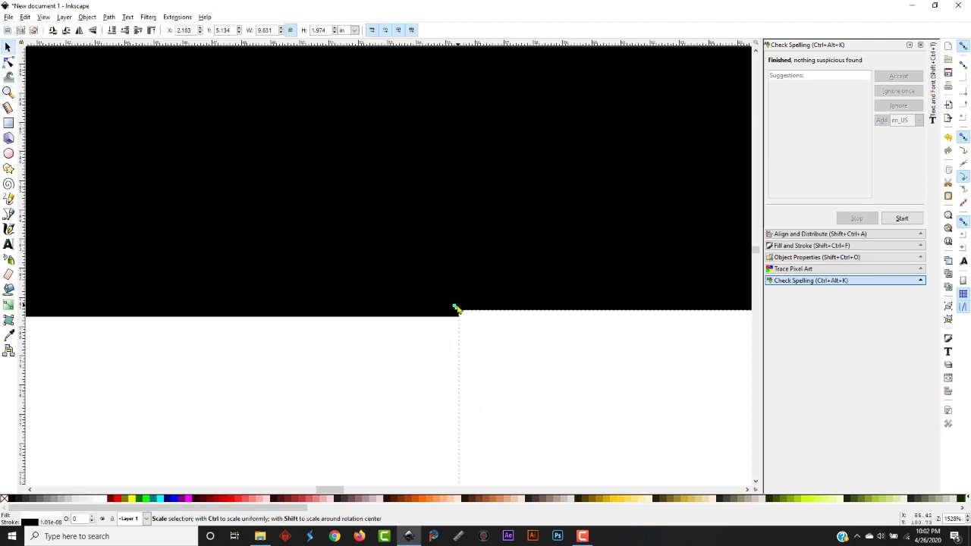
left_click_drag(455, 308, 462, 320)
left_click(428, 338)
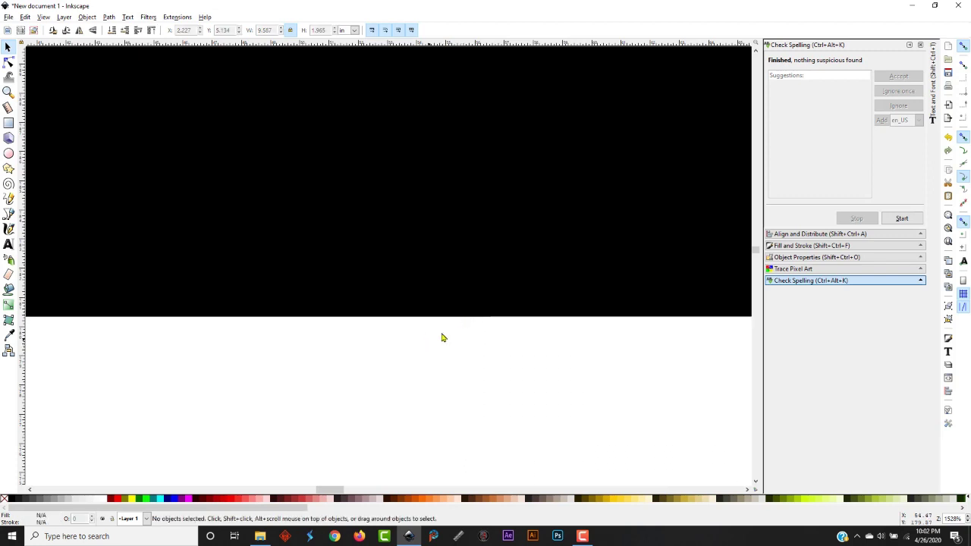
left_click(489, 321)
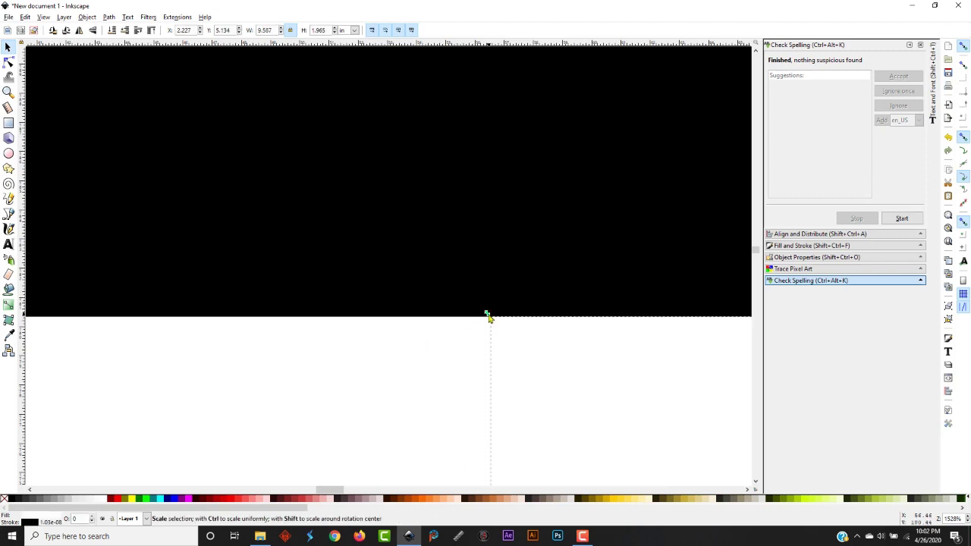
left_click_drag(490, 319, 492, 317)
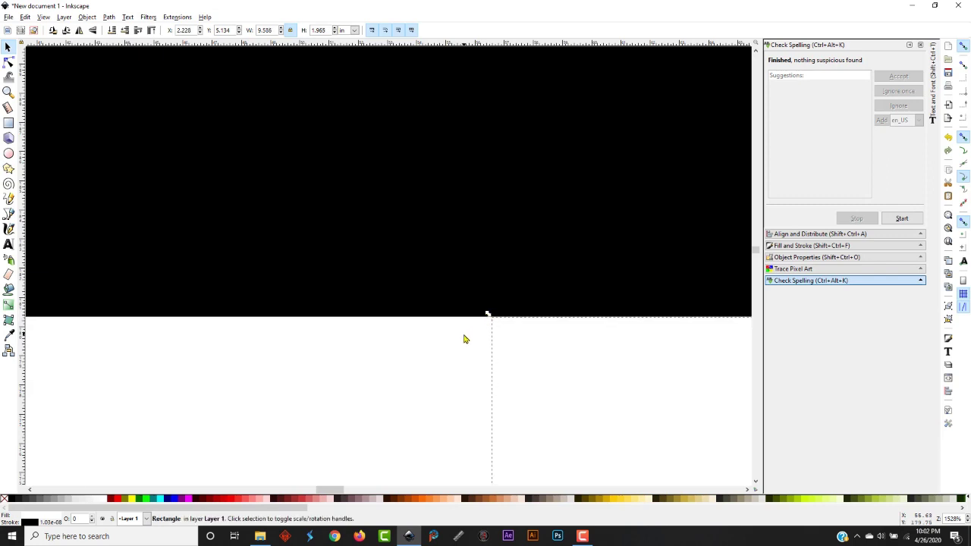
left_click(465, 339)
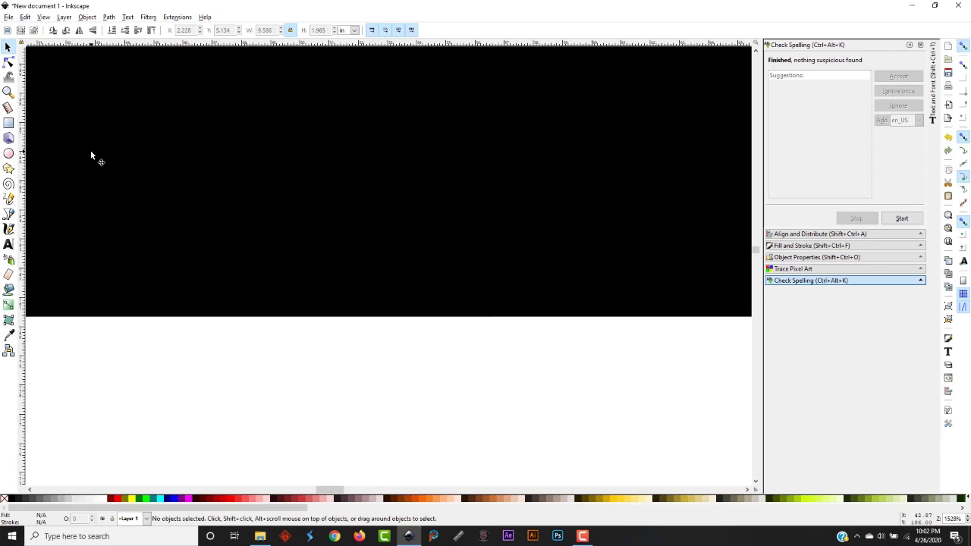
Subtract the white band from the C with Path > Difference, leaving one 371-node path on the page
key("minus")
key("minus")
key("minus")
key("minus")
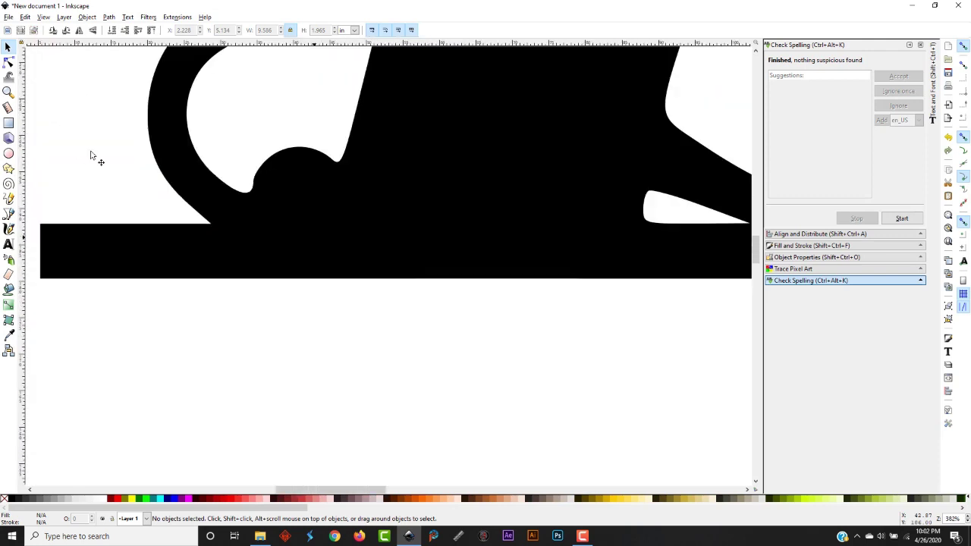
key("minus")
key("minus")
key("minus")
key("minus")
key("minus")
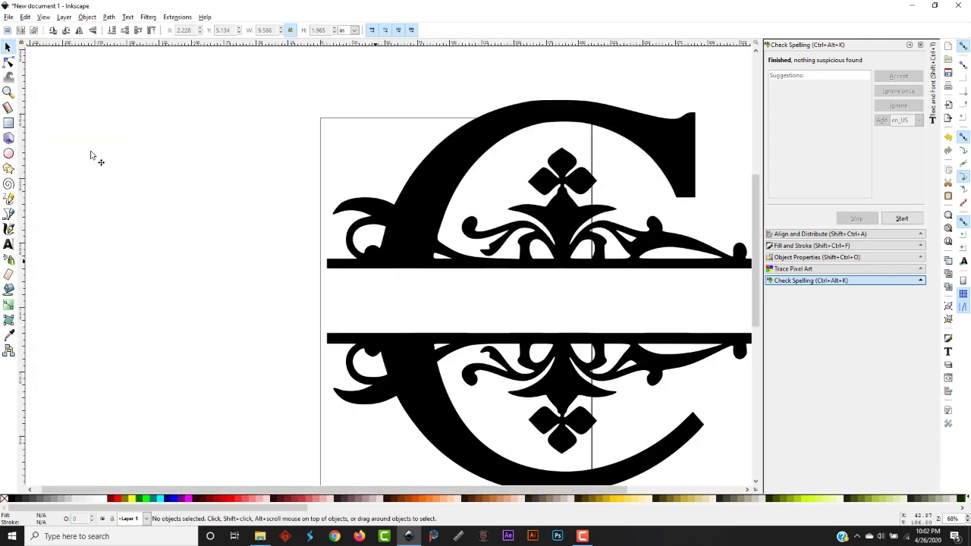
key("minus")
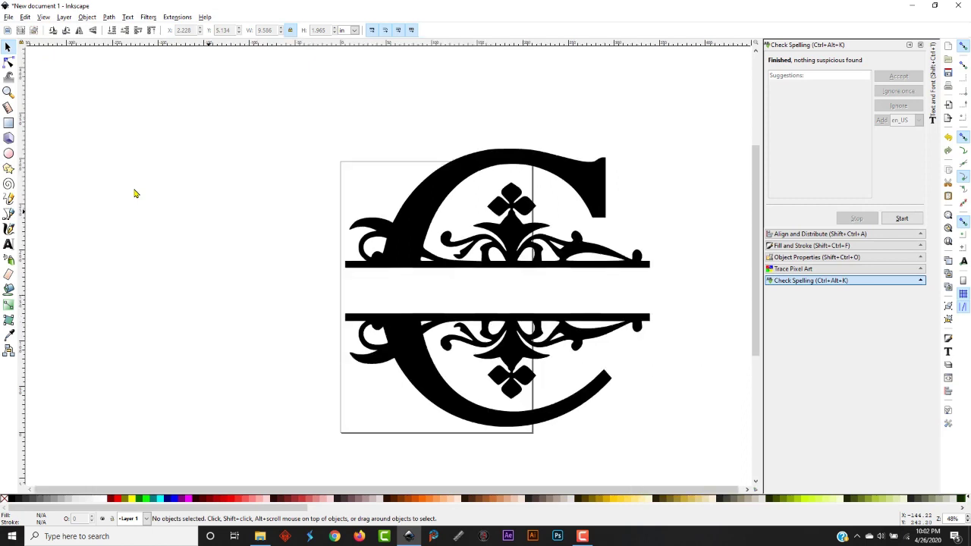
left_click_drag(420, 492, 444, 493)
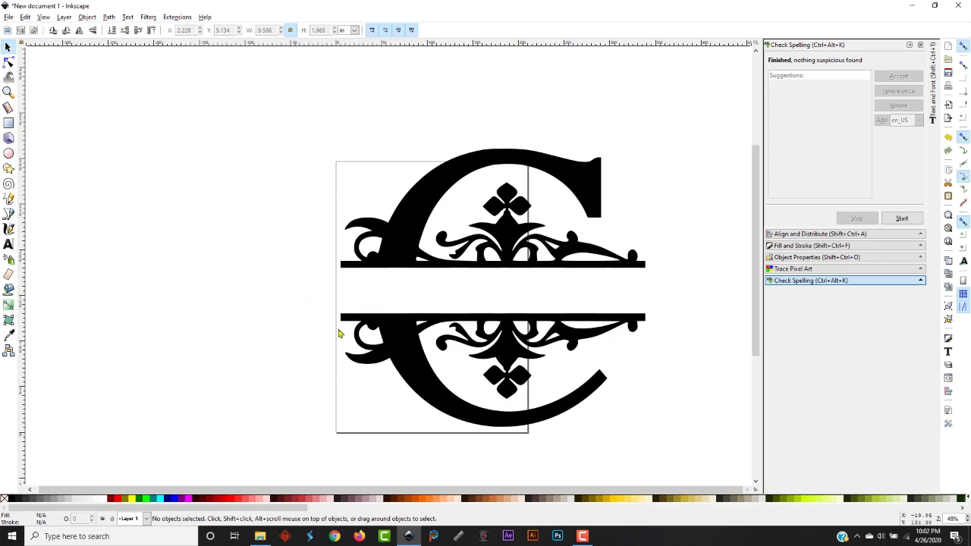
key("shift")
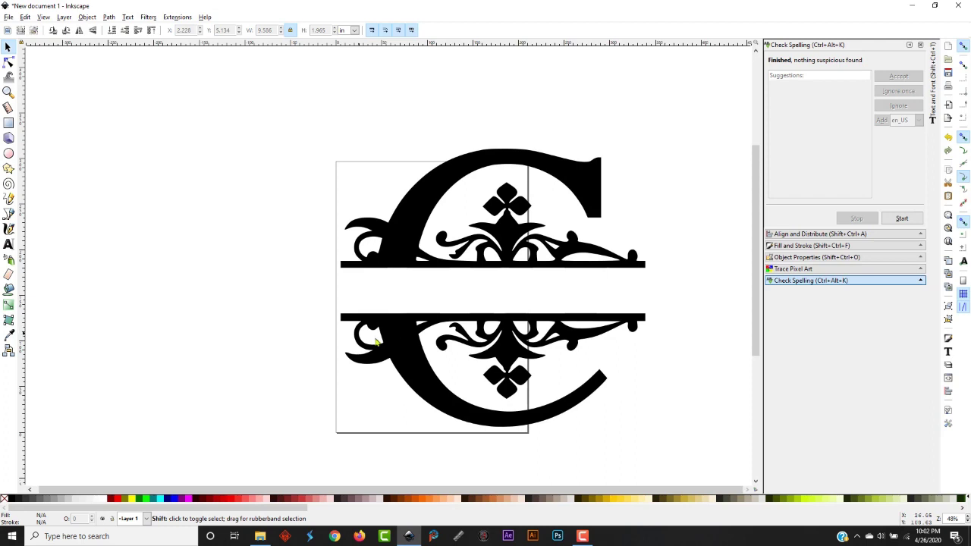
left_click(486, 287, "shift")
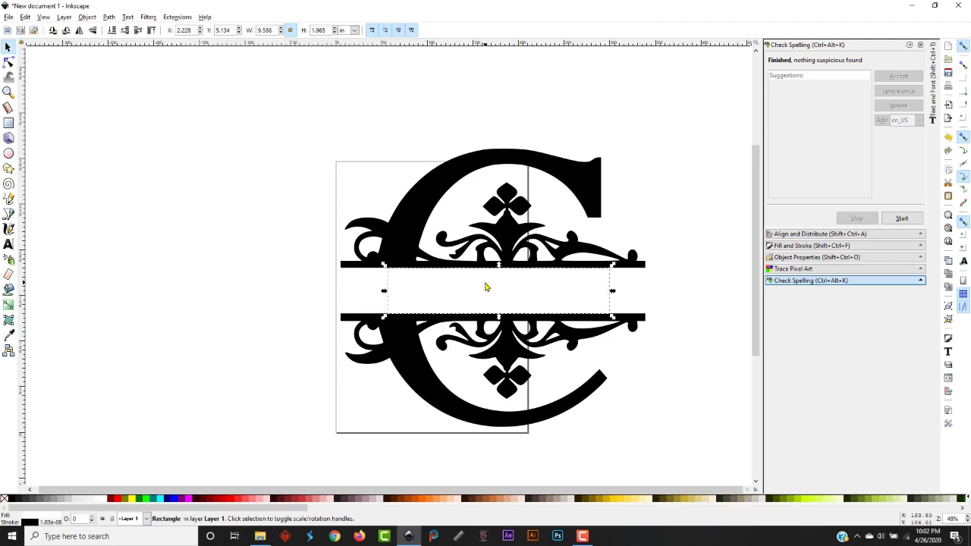
left_click(409, 359, "shift")
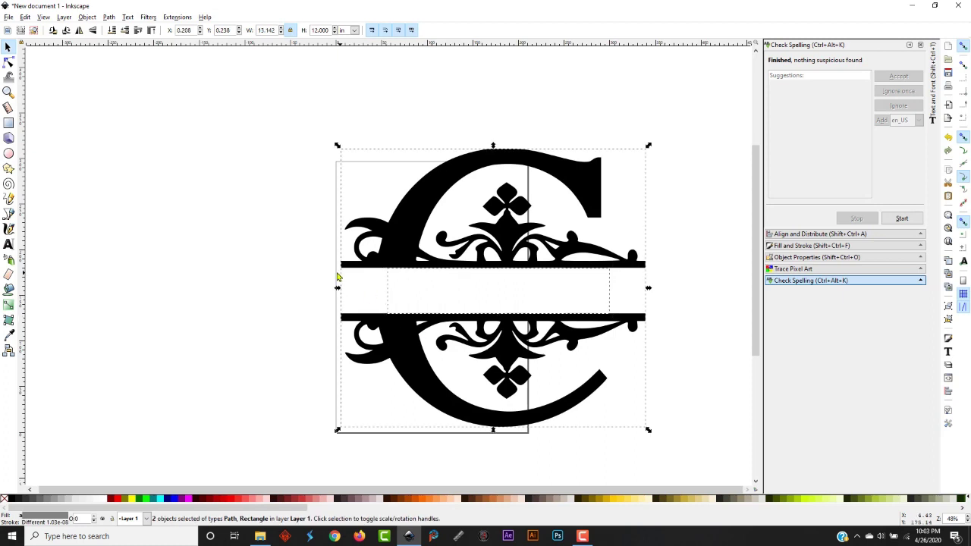
left_click(110, 18)
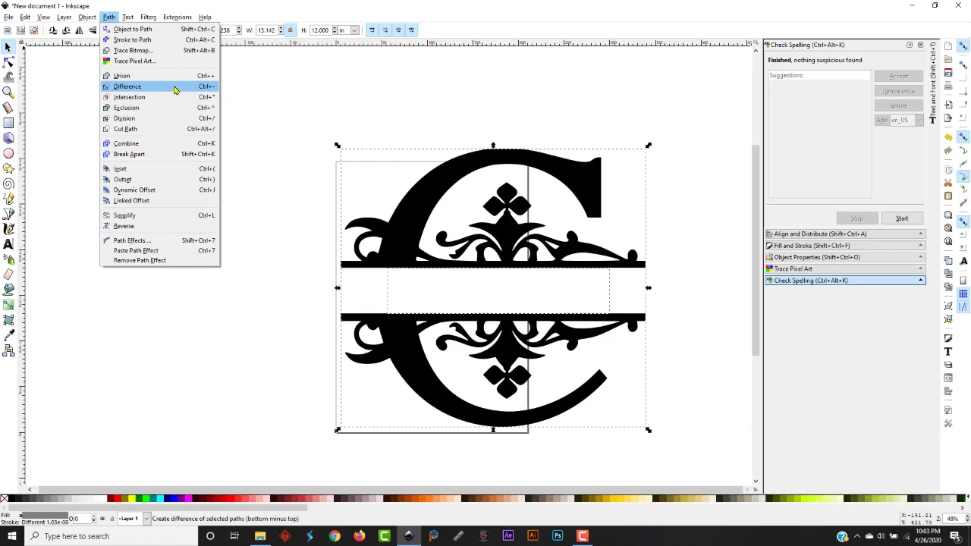
left_click(174, 91)
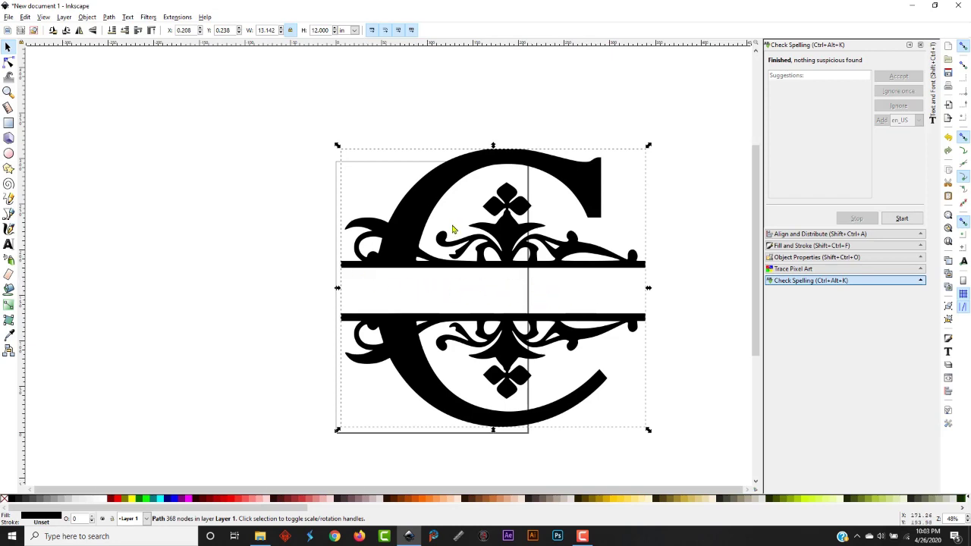
left_click_drag(406, 196, 426, 205)
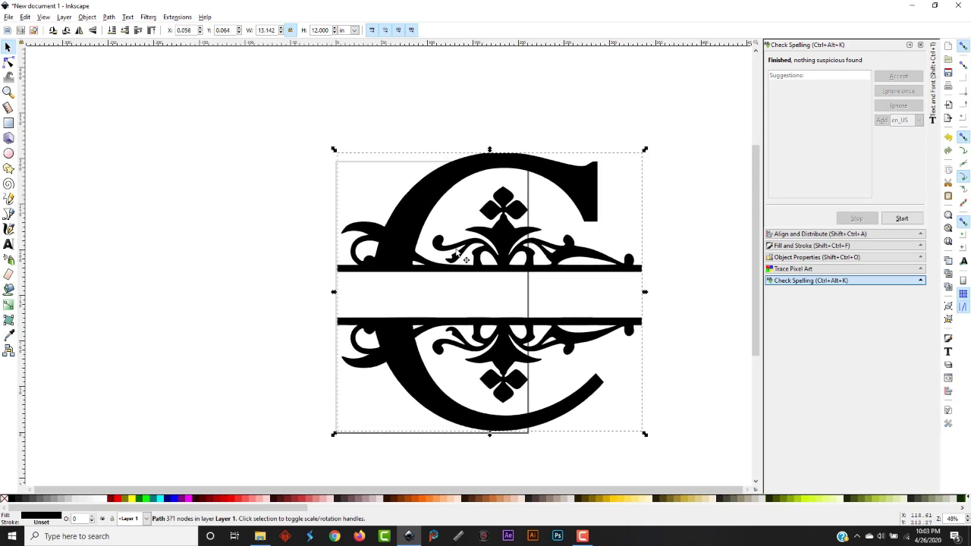
left_click(175, 293)
Add the text SMITH in Calibri Bold 72 just left of the C
left_click(8, 244)
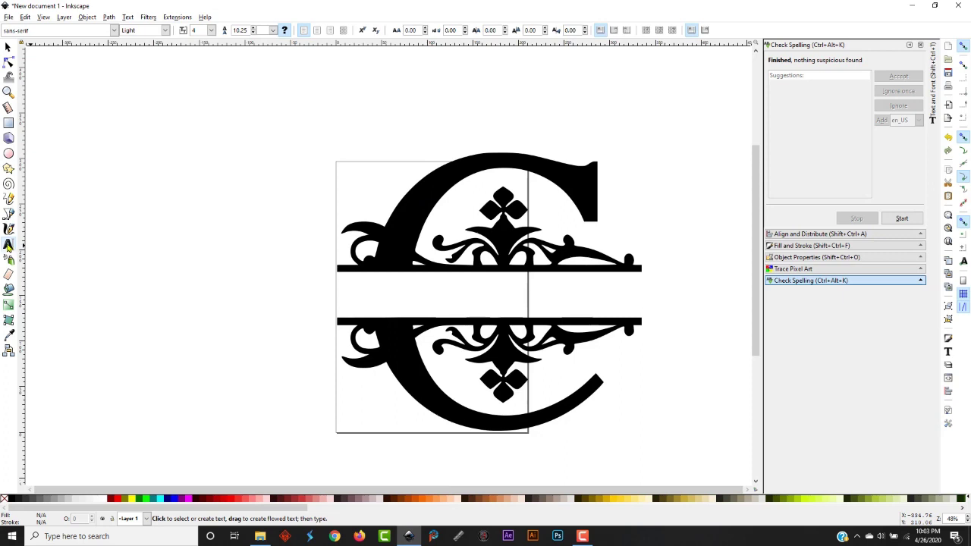
left_click(104, 298)
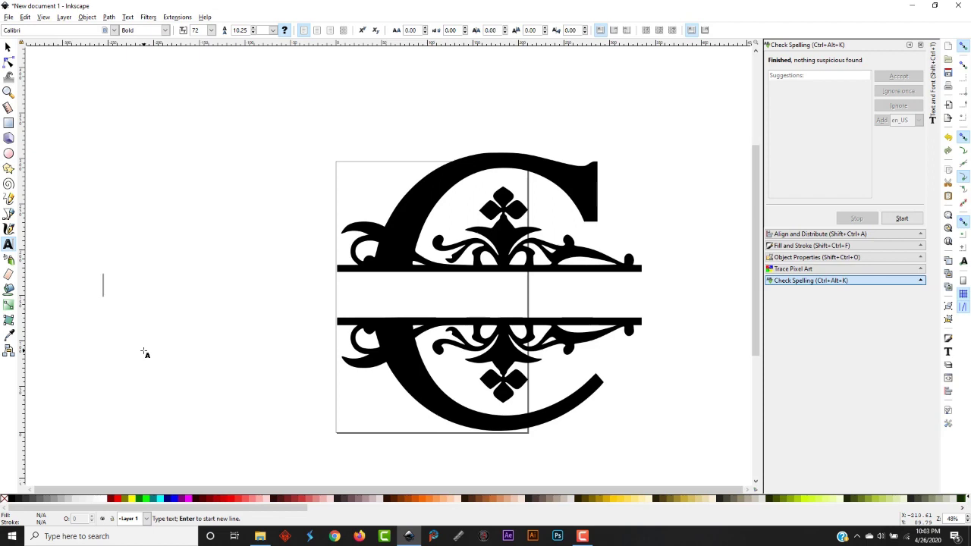
type("SMITH")
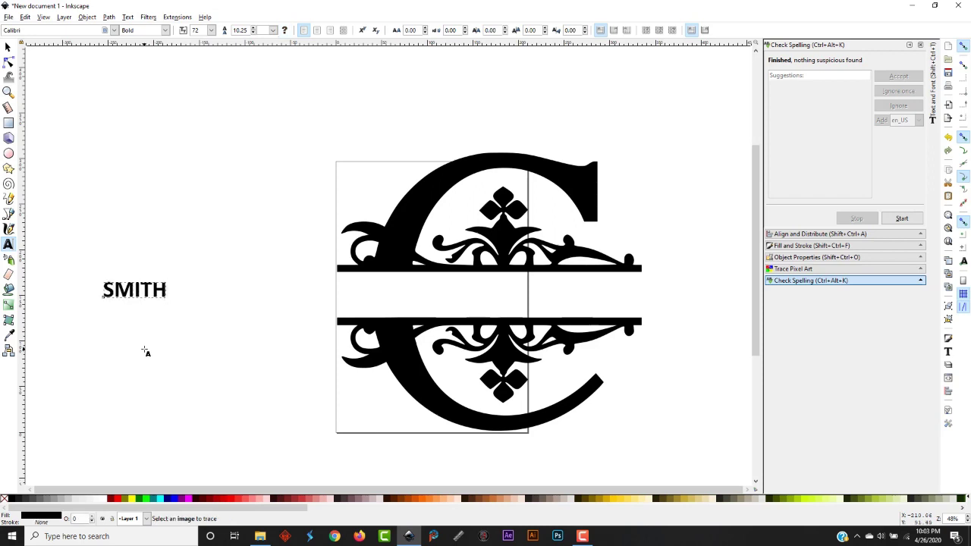
key("Escape")
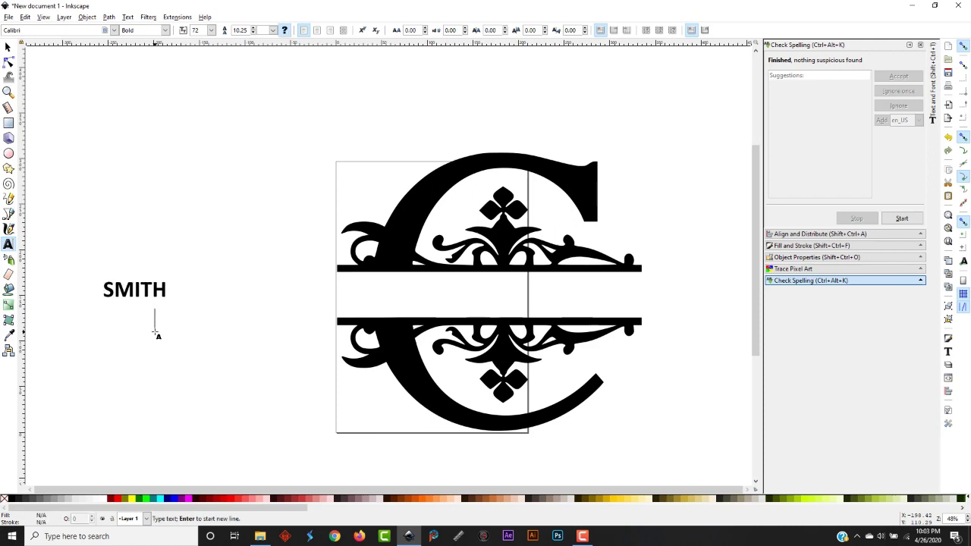
Move SMITH up beside the split C's upper bar
left_click(9, 47)
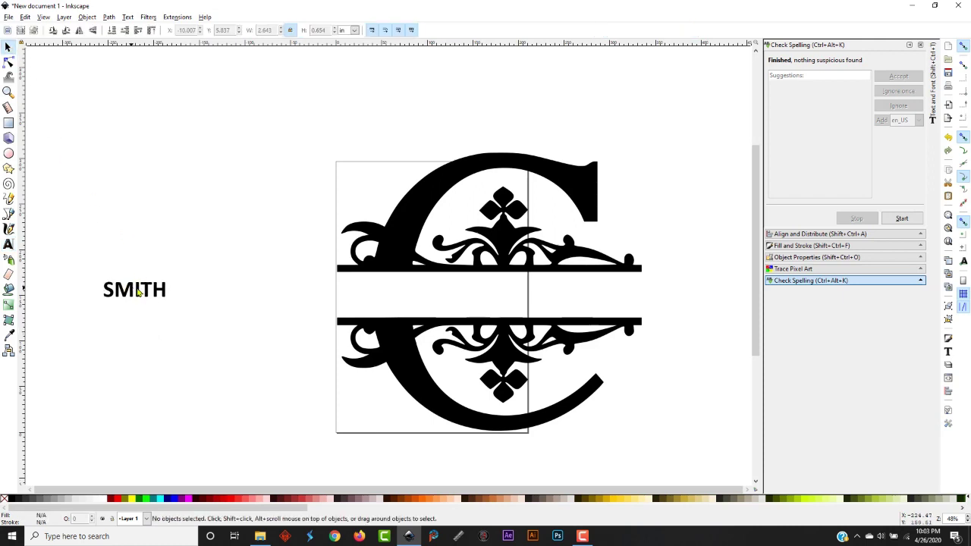
left_click_drag(146, 287, 264, 267)
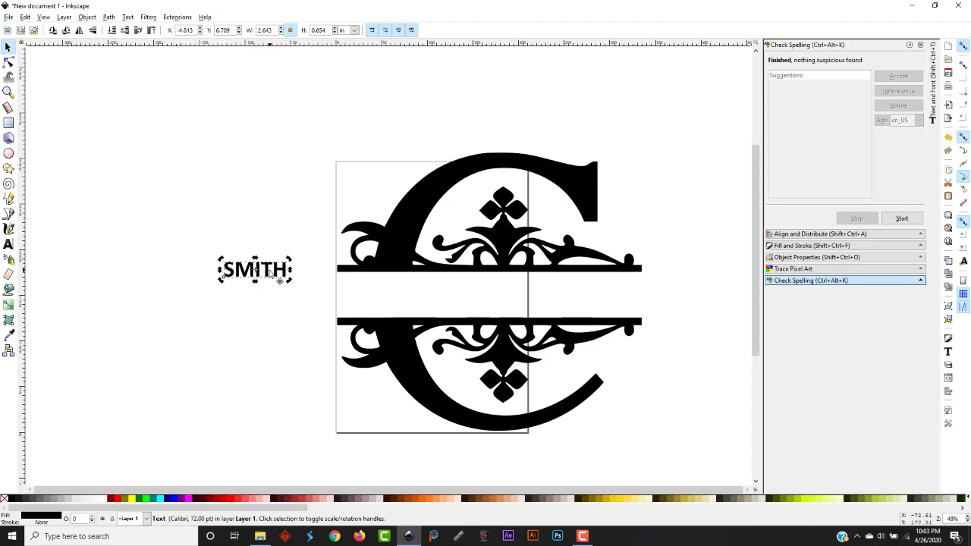
double_click(272, 274)
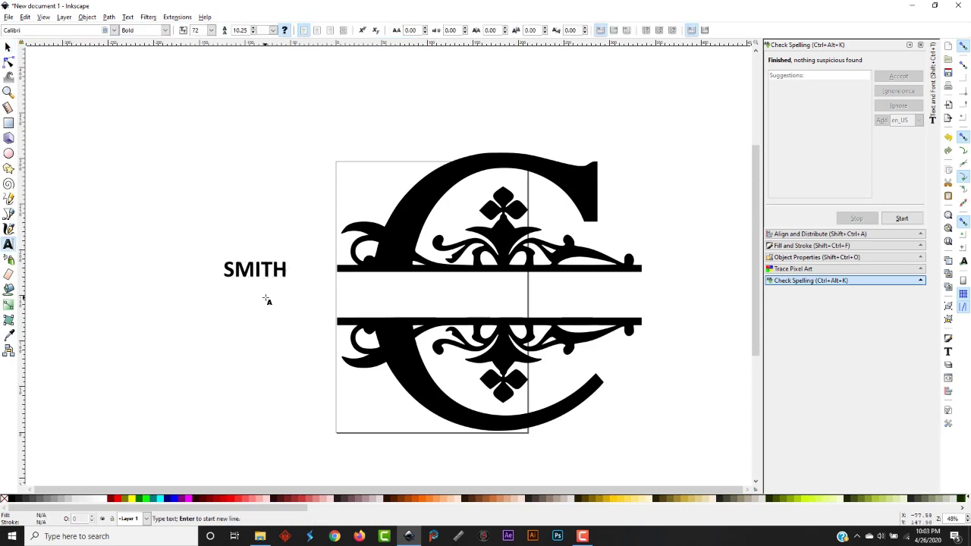
Change the SMITH lettering from Calibri to Century Schoolbook Bold 72
left_click(267, 270)
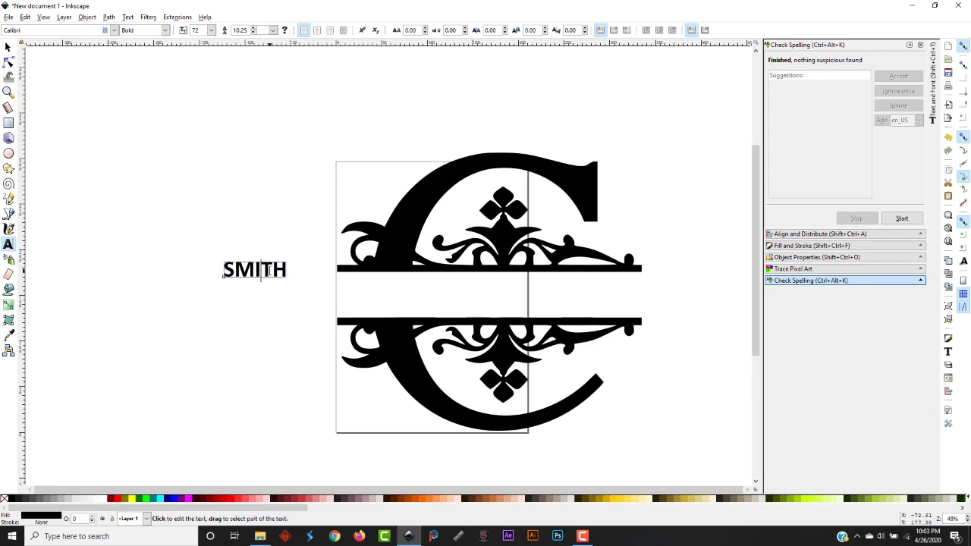
key("ctrl+a")
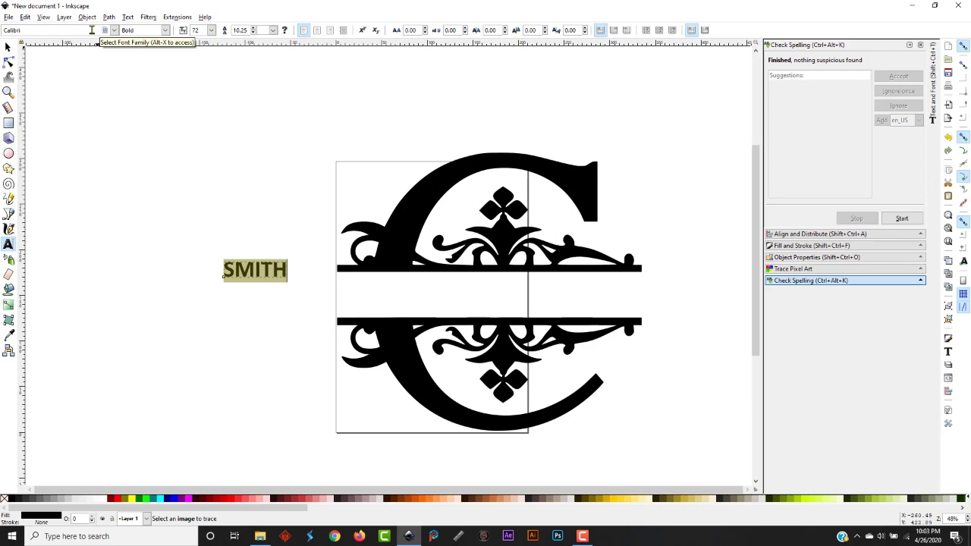
scroll(91, 30, "down", 4)
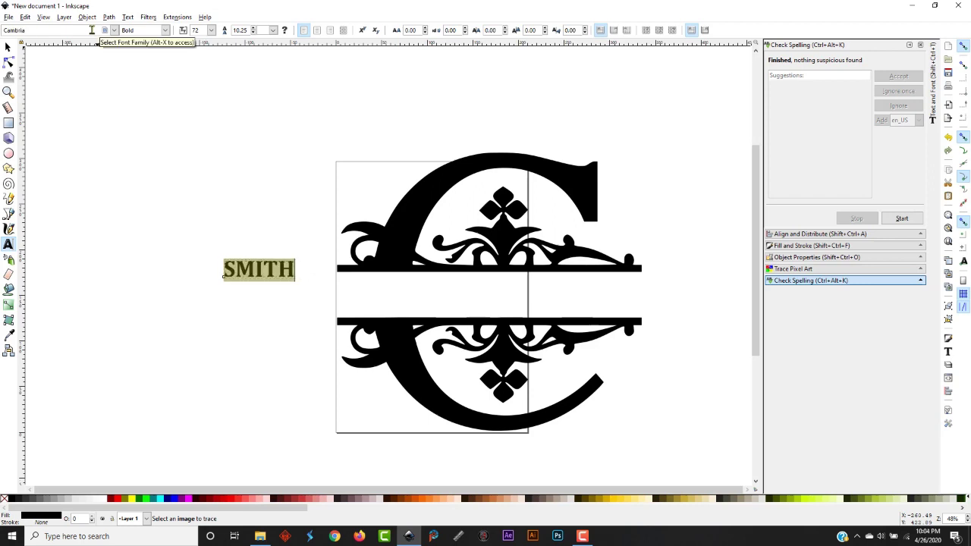
scroll(91, 30, "down", 3)
scroll(91, 29, "down", 4)
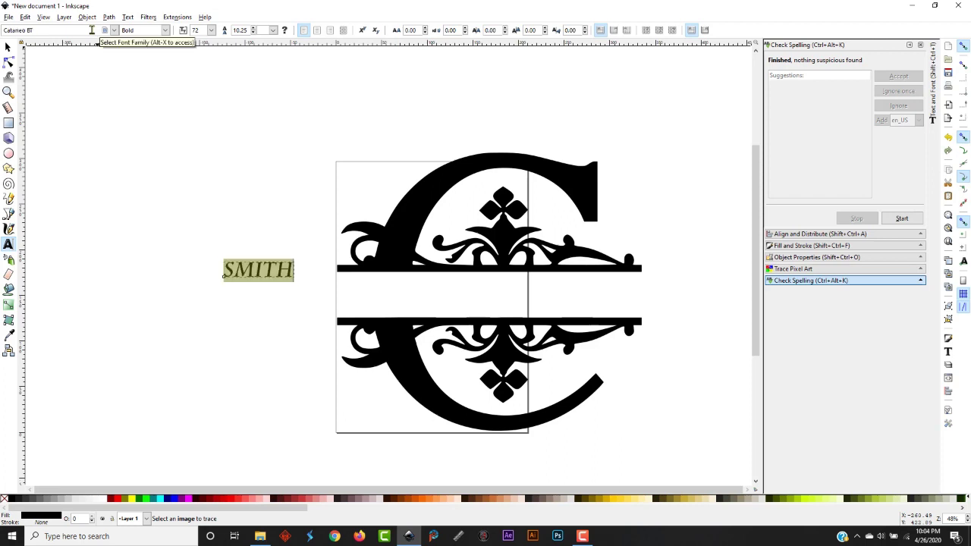
scroll(91, 29, "down", 2)
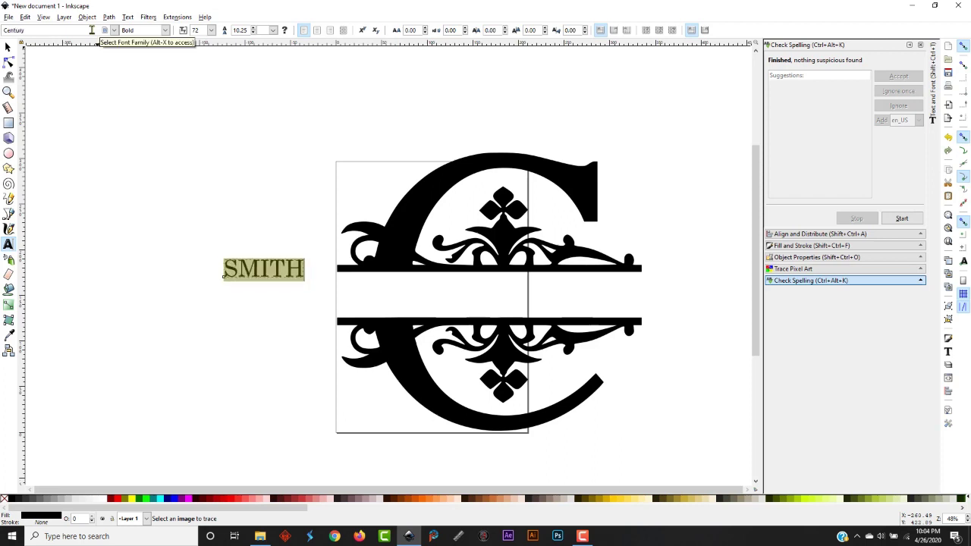
left_click(122, 136)
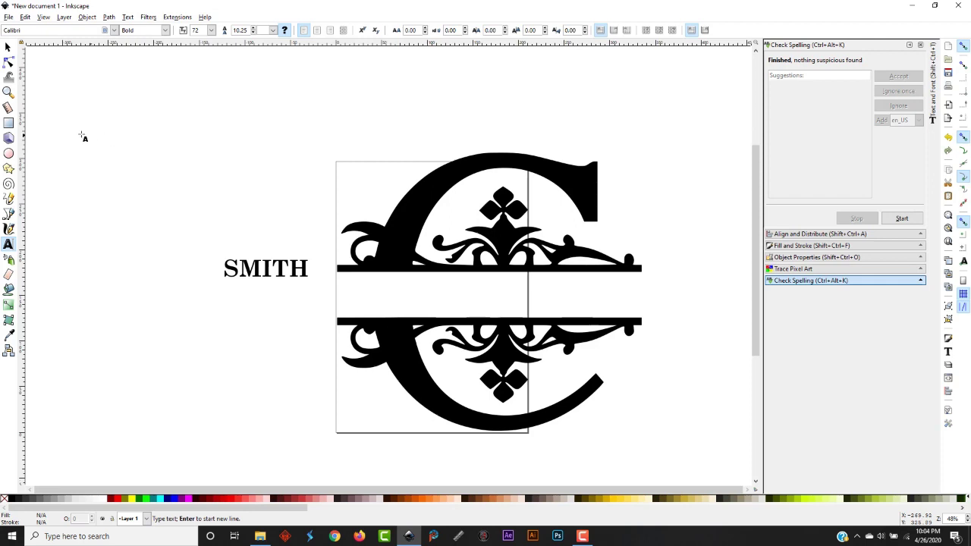
left_click(8, 47)
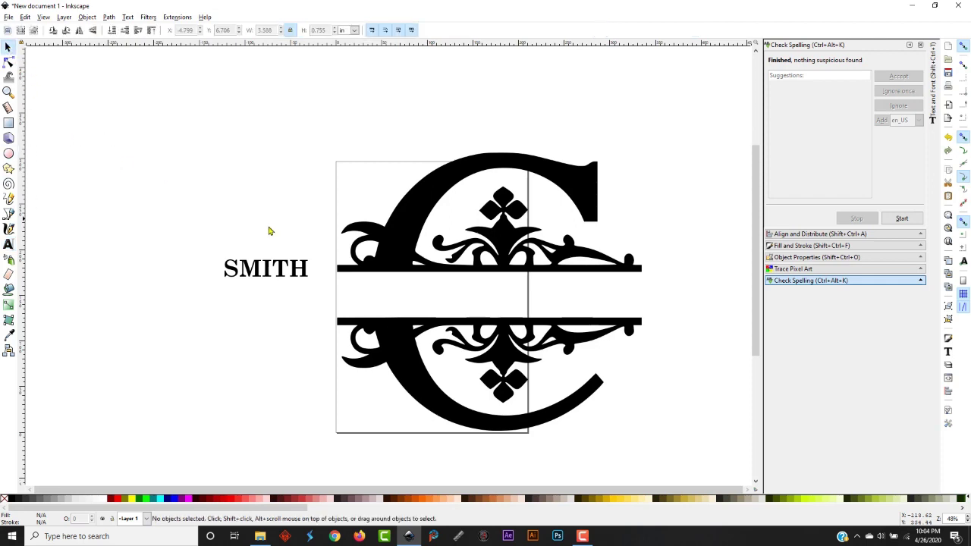
Move SMITH into the gap between the C halves and make it slightly taller
left_click_drag(262, 271, 619, 345)
left_click_drag(508, 311, 501, 309)
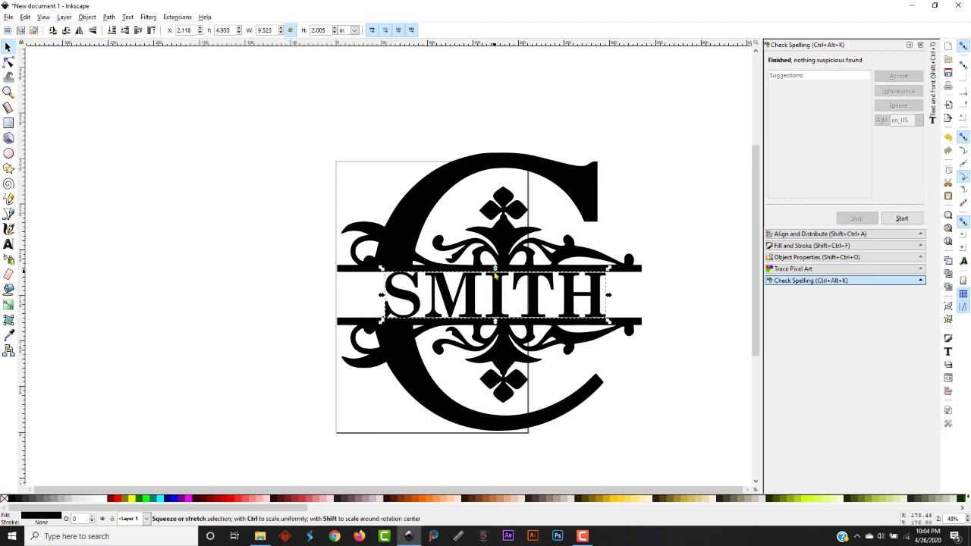
left_click_drag(494, 270, 491, 271)
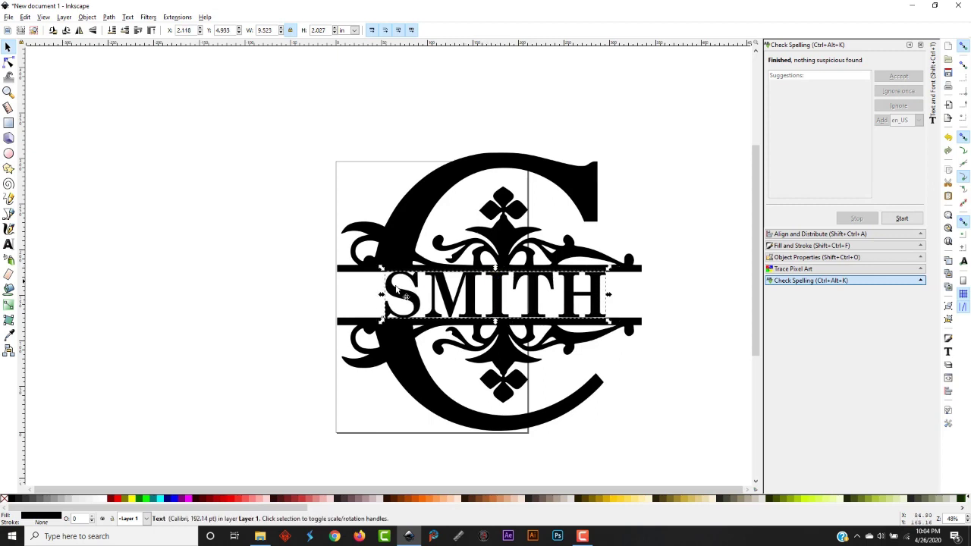
left_click(325, 305)
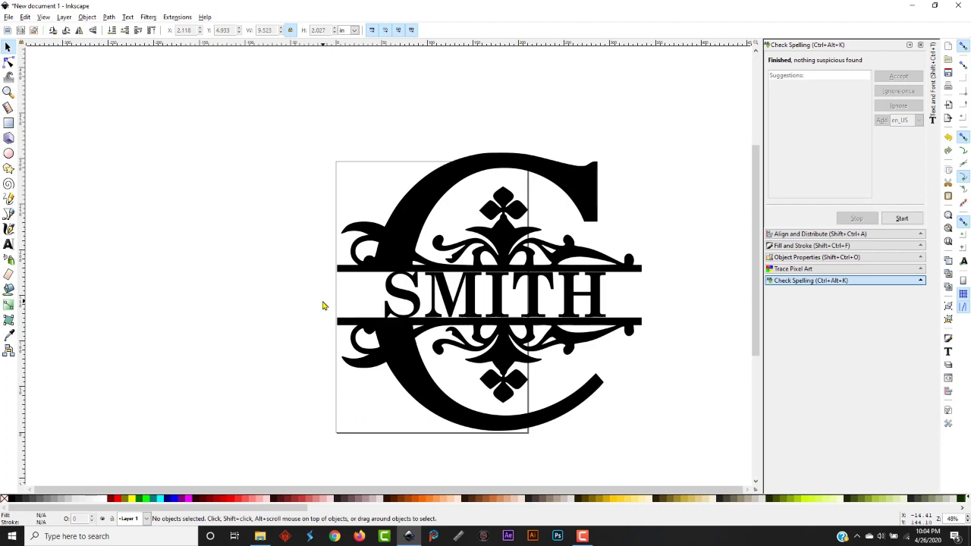
Stretch SMITH up to the upper bar and down to the lower bar, about 9.5 in wide
left_click(477, 284)
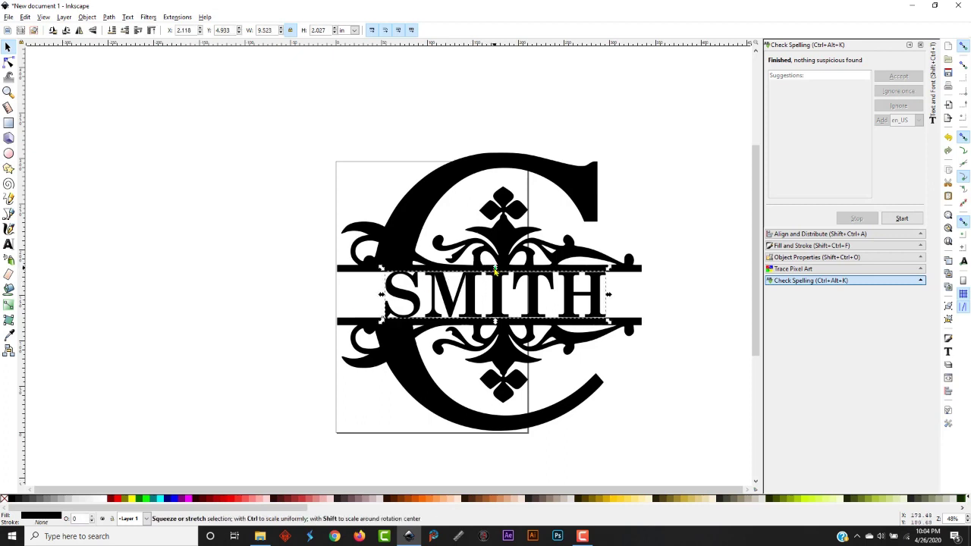
left_click_drag(494, 268, 495, 266)
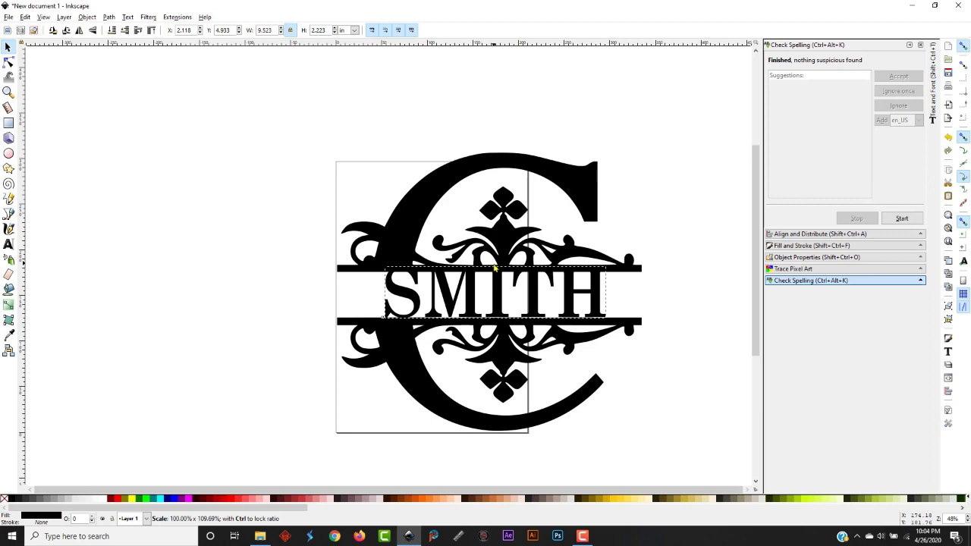
left_click(340, 305)
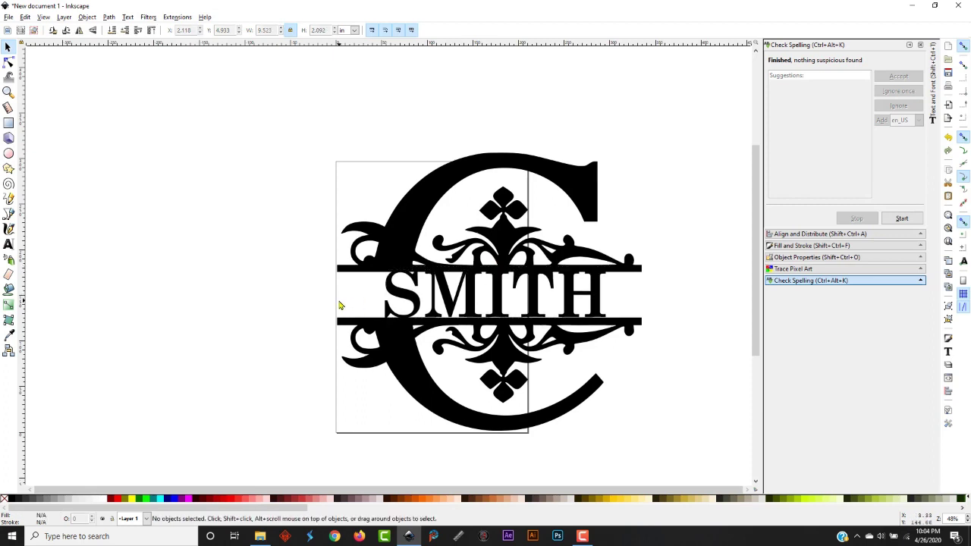
left_click(495, 307)
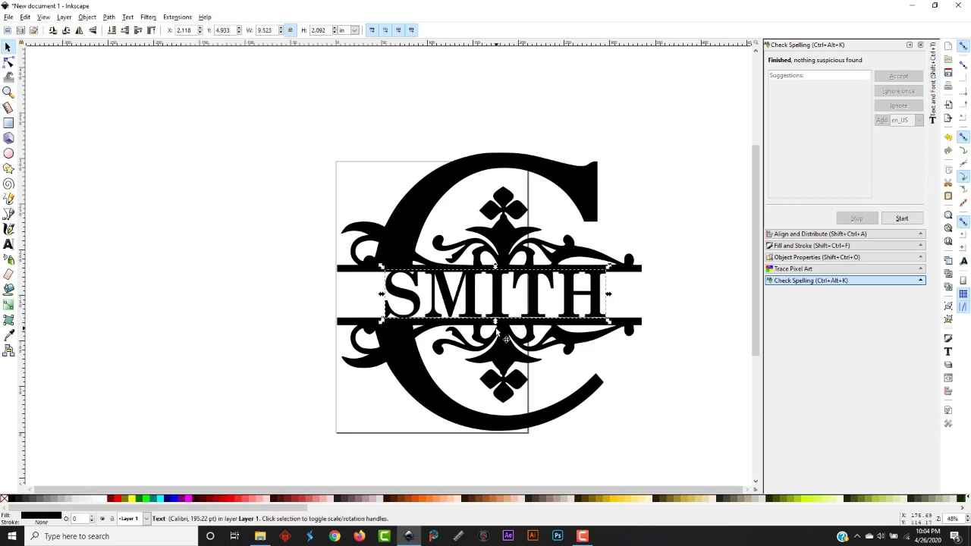
left_click_drag(495, 323, 495, 327)
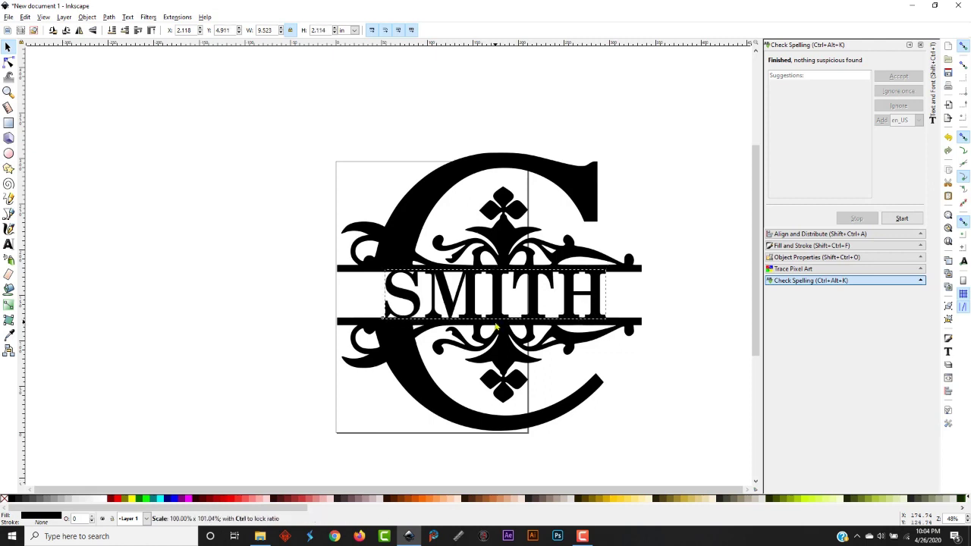
left_click(510, 341)
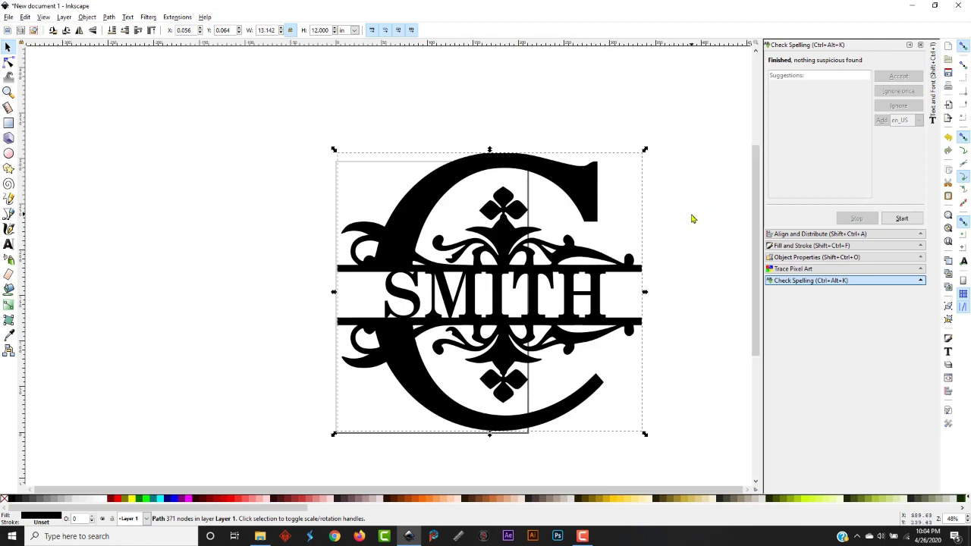
Centre the C monogram and SMITH on the vertical axis using Align and Distribute
left_click(211, 200)
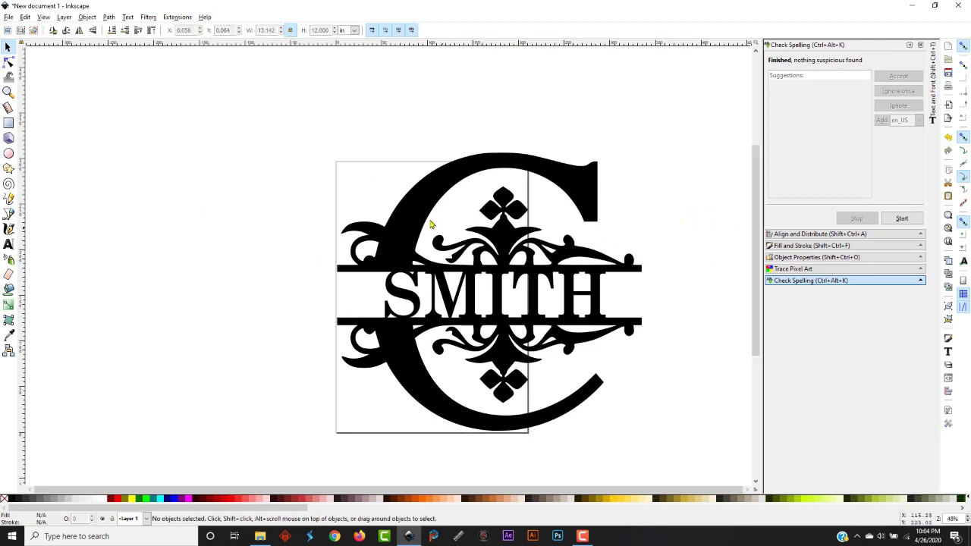
key("shift")
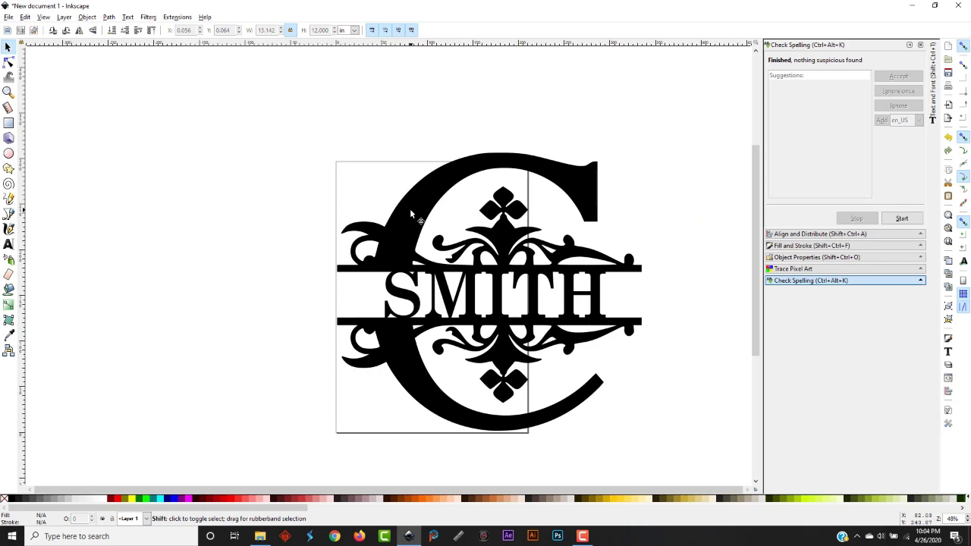
left_click(411, 211, "shift")
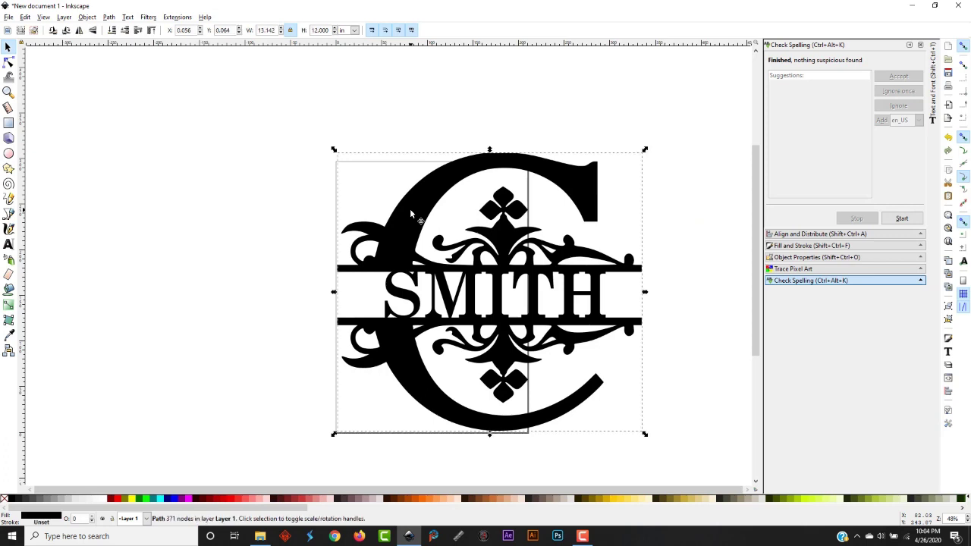
left_click(472, 302, "shift")
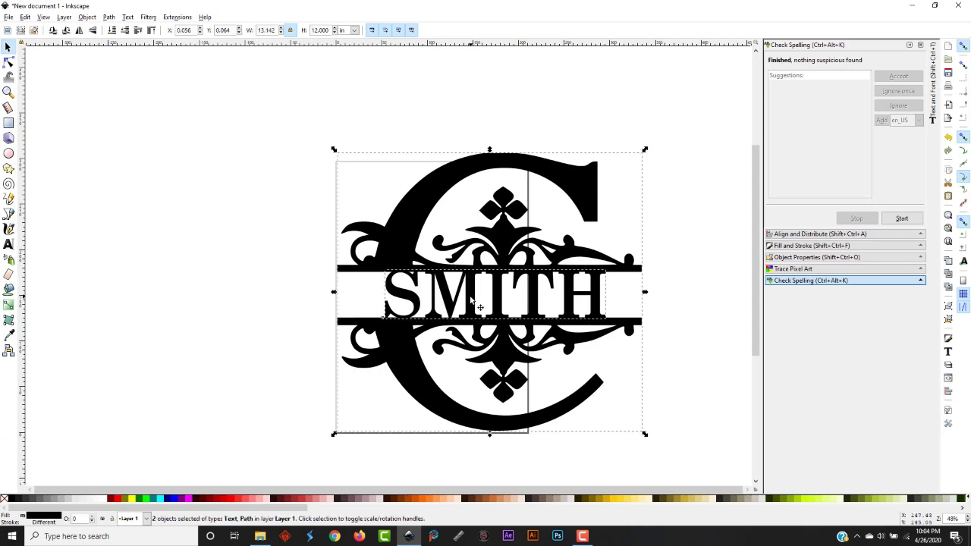
left_click(802, 239)
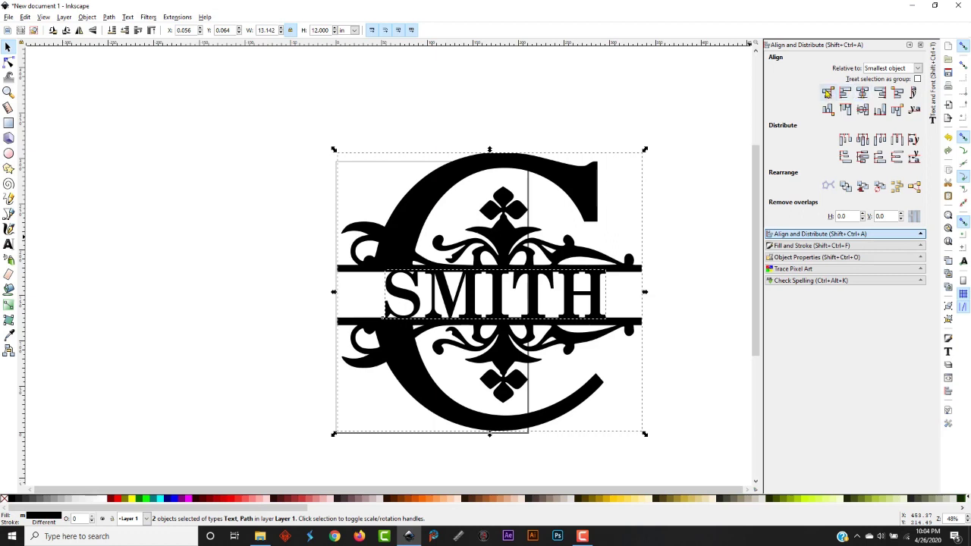
left_click(863, 93)
left_click(704, 262)
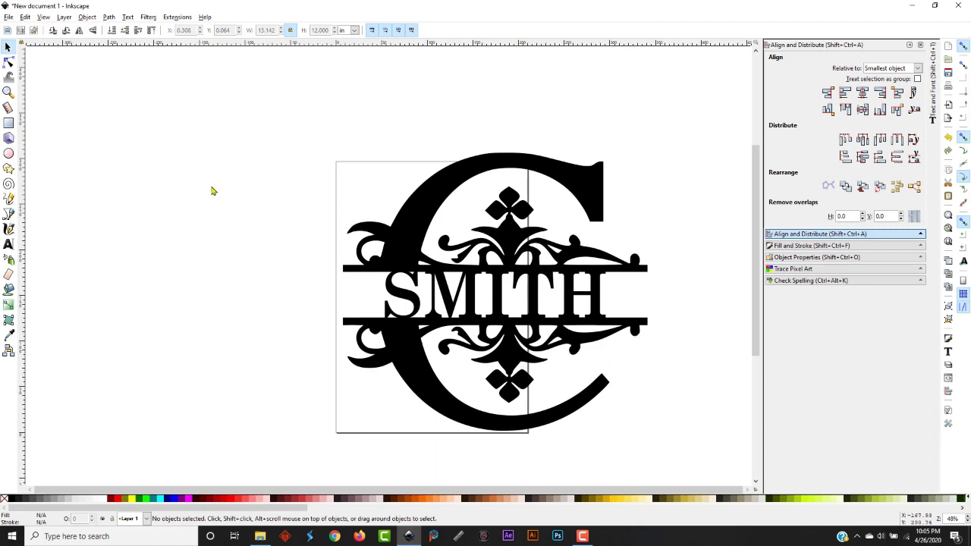
key("shift")
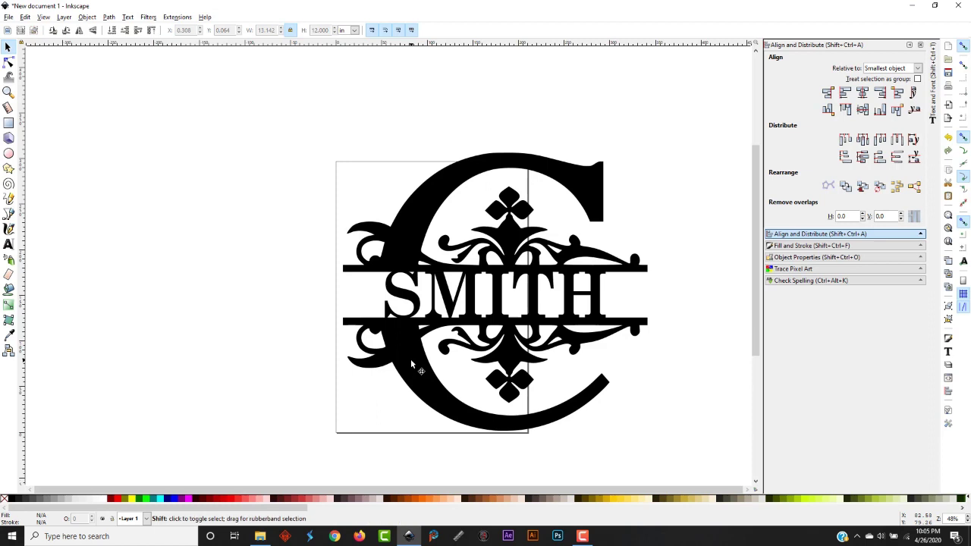
Union the C monogram and SMITH text into a single 304-node path
left_click(411, 358, "shift")
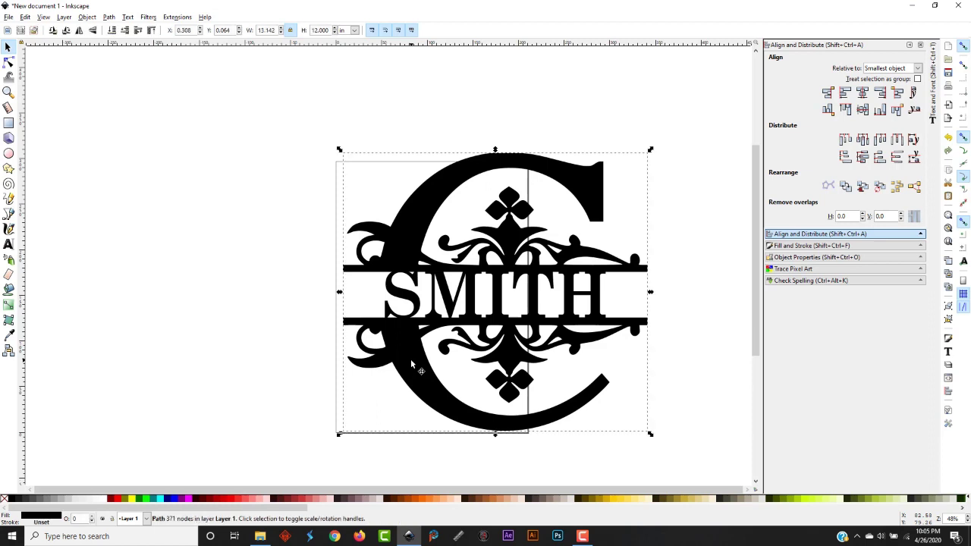
left_click(451, 302, "shift")
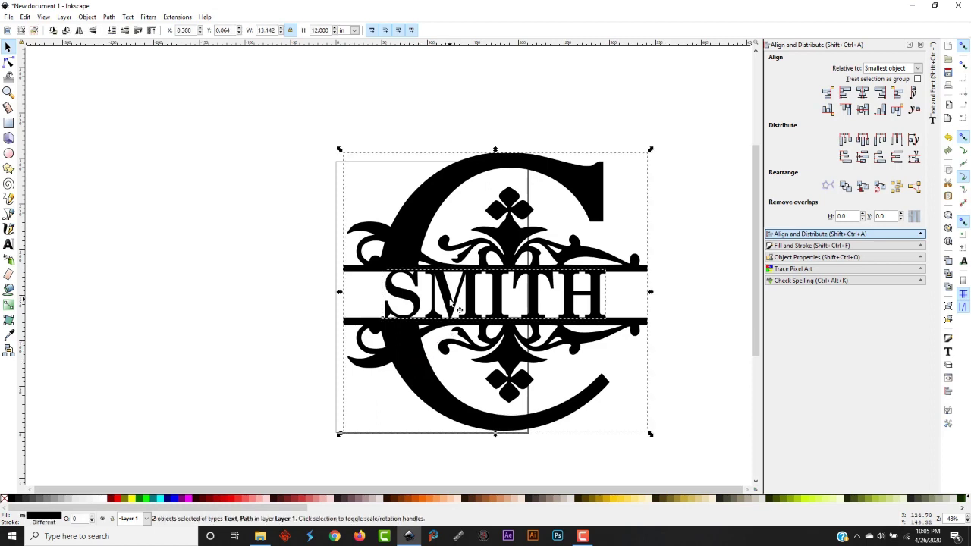
left_click(110, 18)
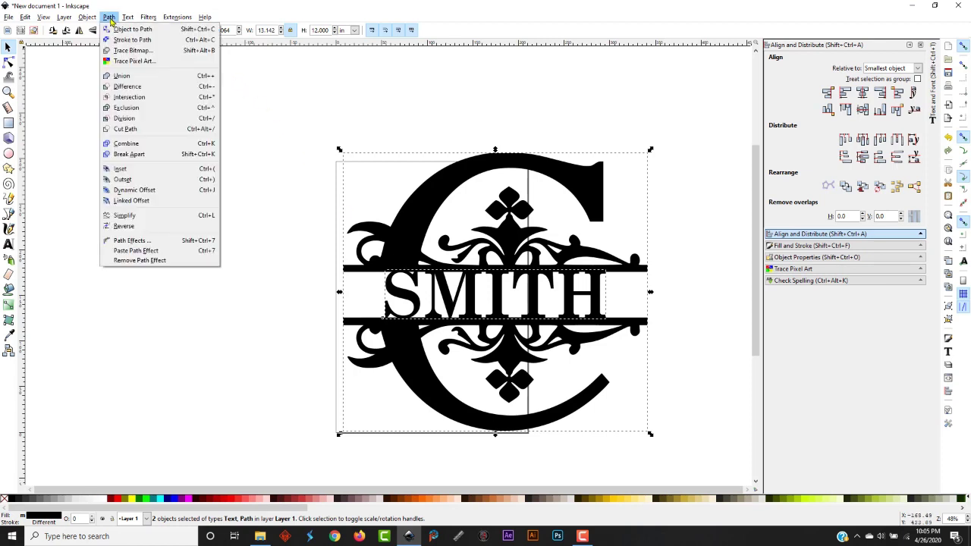
left_click(122, 76)
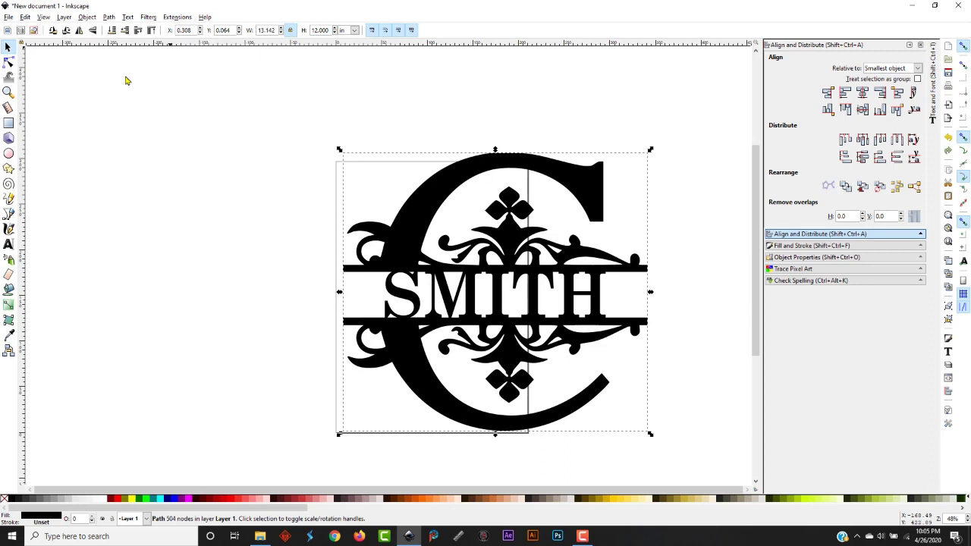
left_click(291, 311)
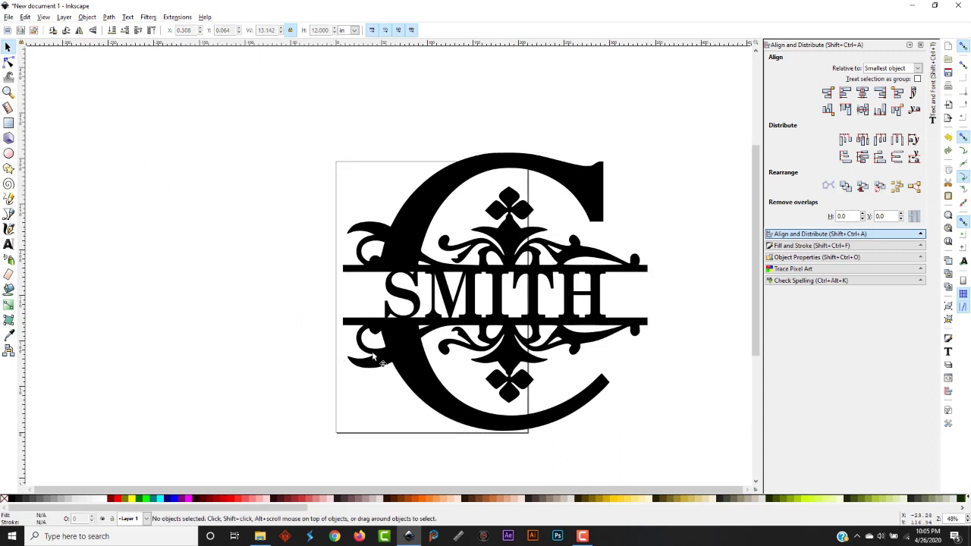
left_click(406, 243)
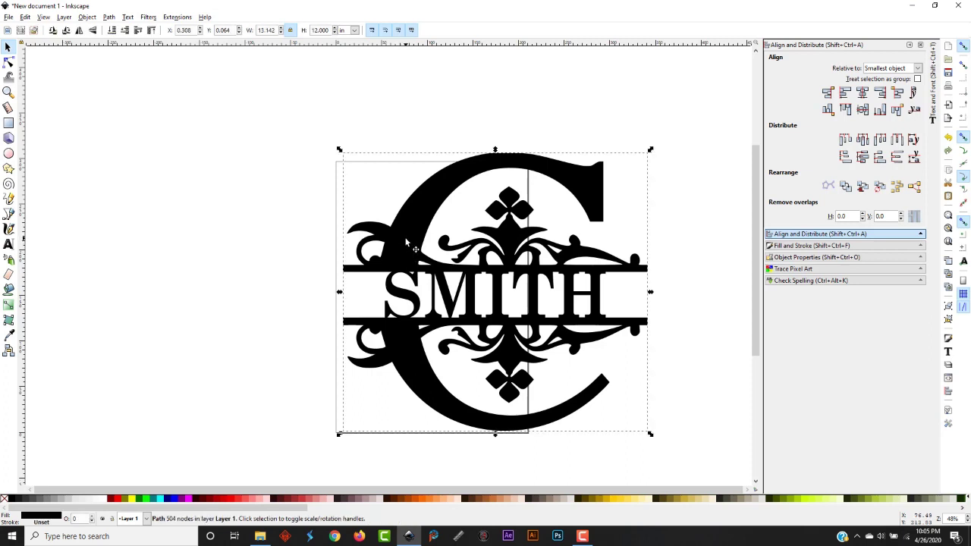
left_click(44, 17)
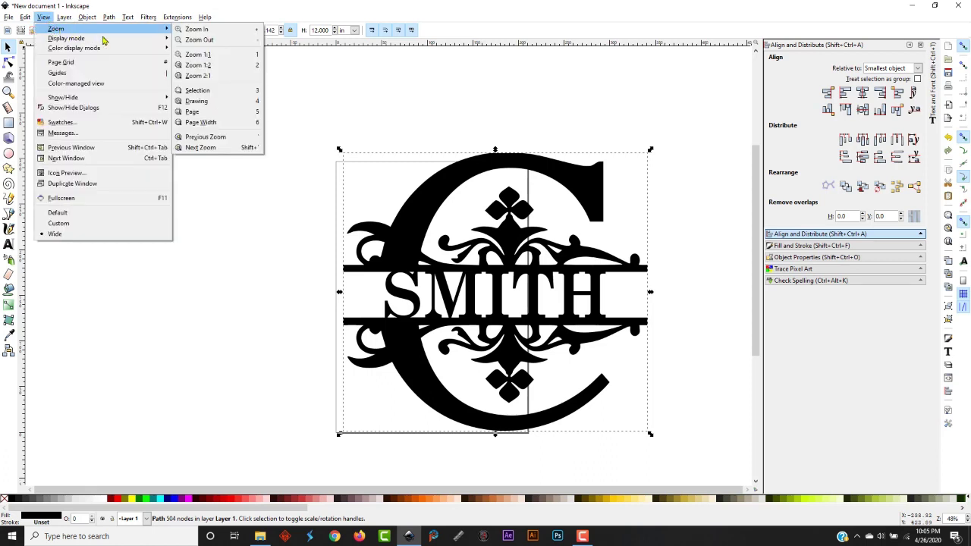
mouse_move(114, 43)
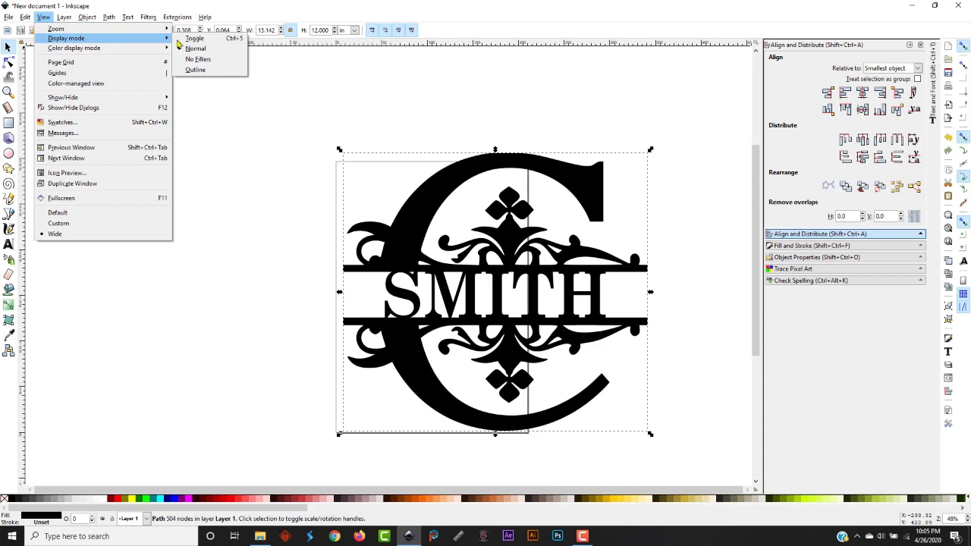
left_click(222, 72)
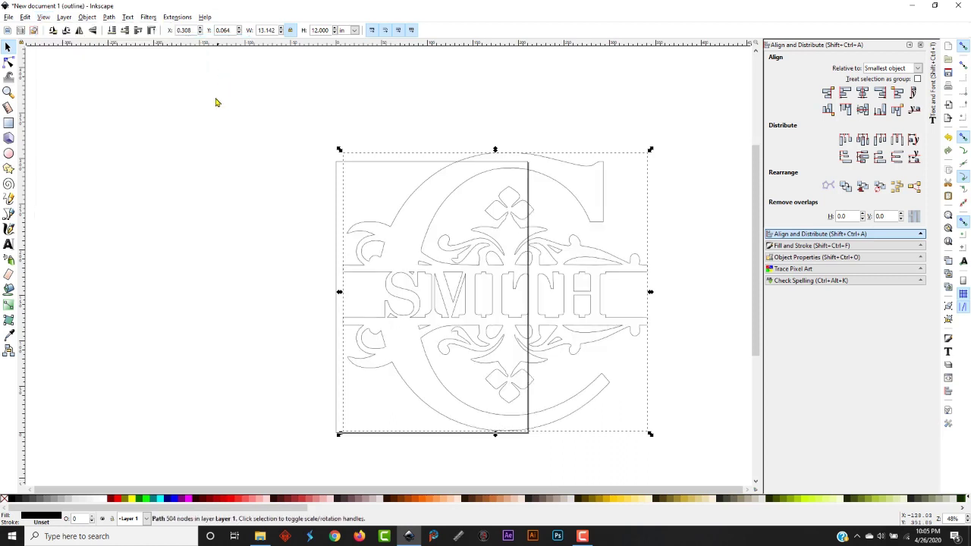
mouse_move(416, 234)
left_mouse_down()
mouse_move(380, 242)
mouse_move(401, 246)
mouse_move(412, 235)
left_mouse_up()
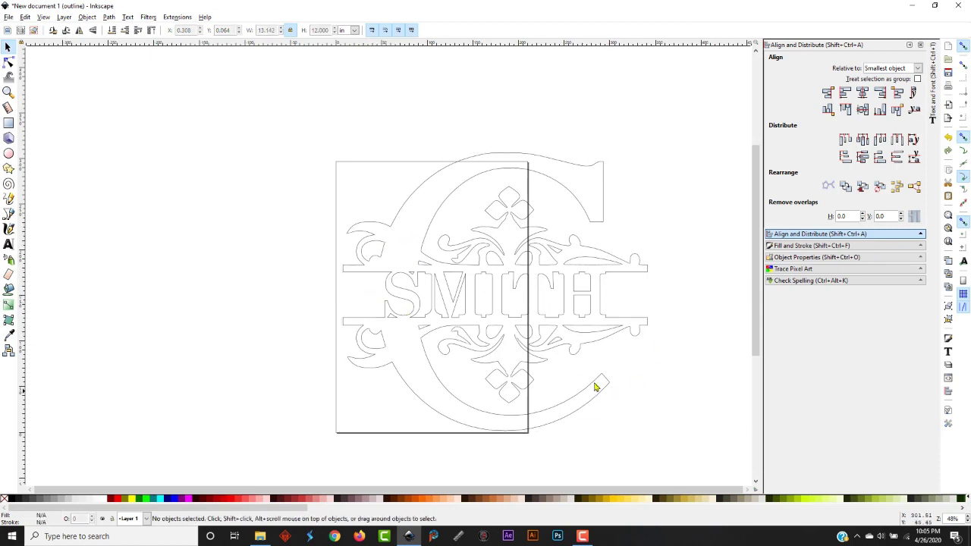
left_click(45, 19)
mouse_move(95, 40)
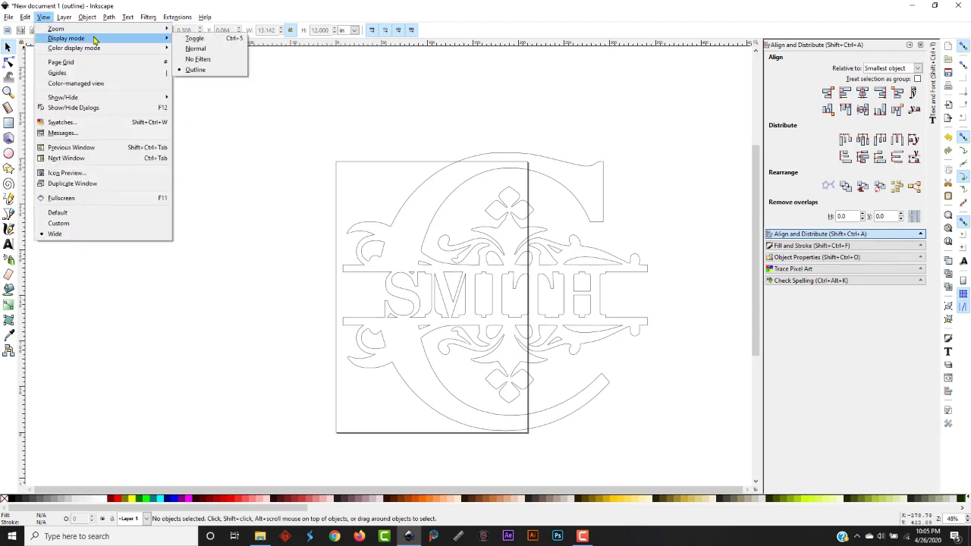
left_click(196, 49)
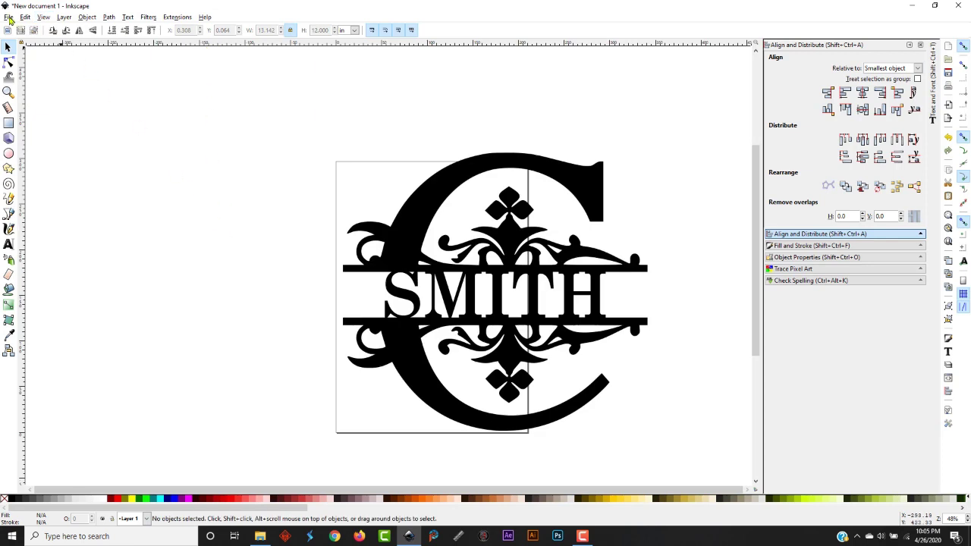
left_click(9, 18)
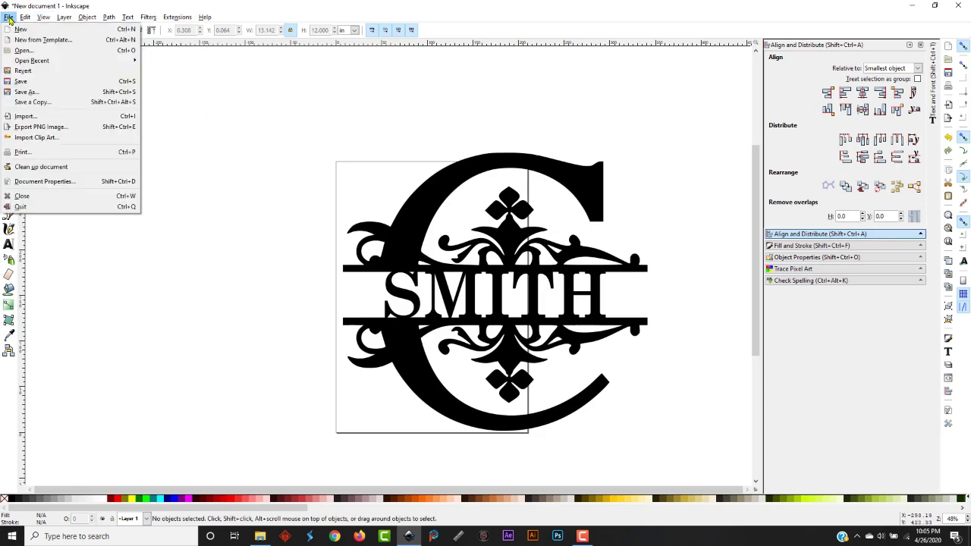
Save a copy as SVG 'test c' in Desktop\sheetcam, then launch SheetCam
left_click(62, 103)
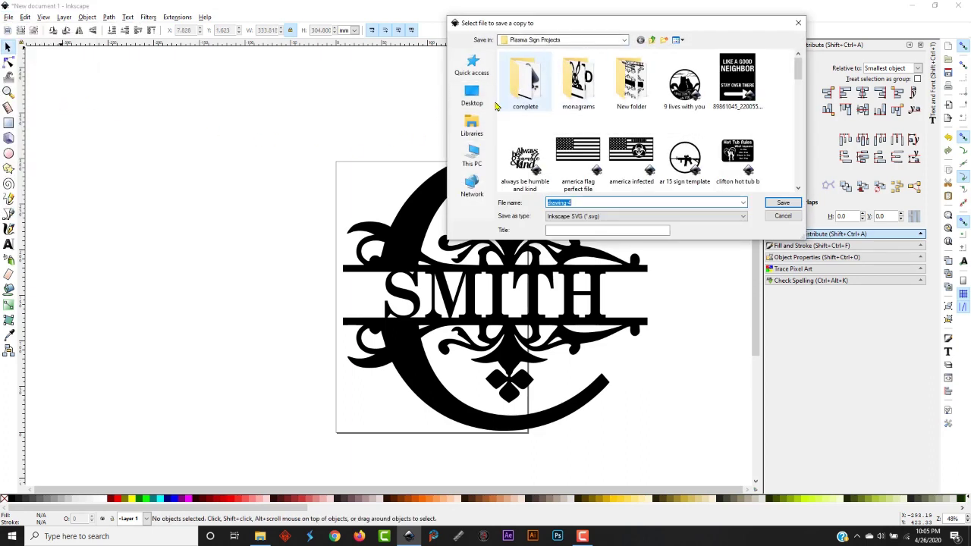
left_click(472, 96)
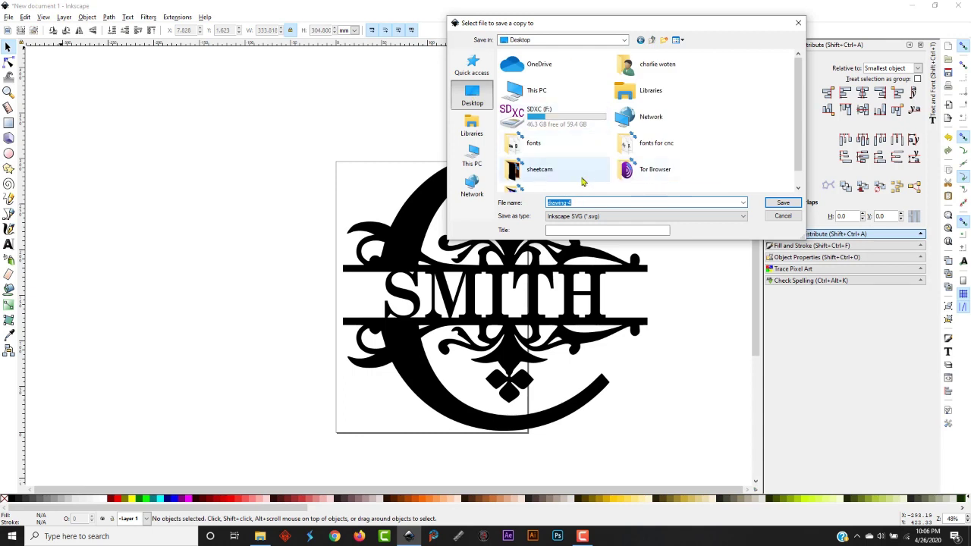
double_click(540, 171)
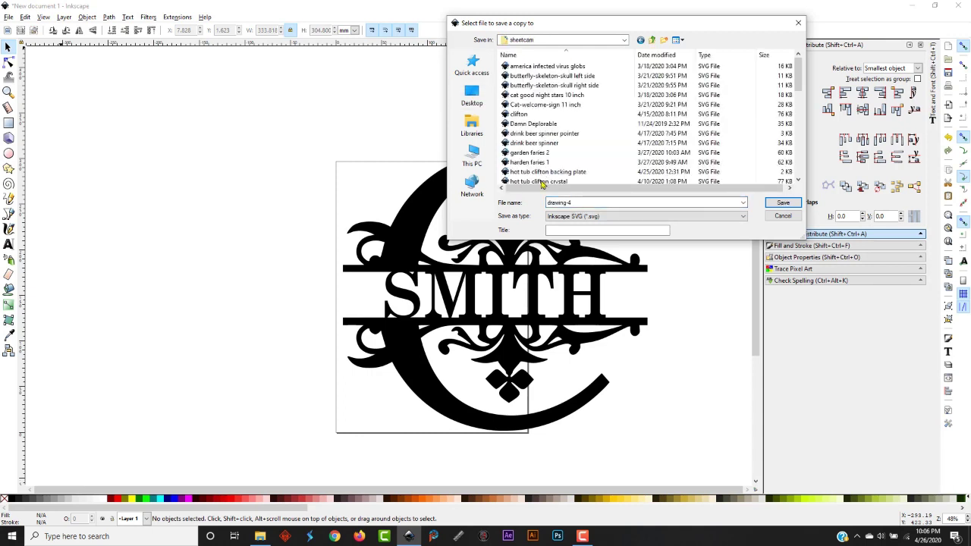
double_click(579, 201)
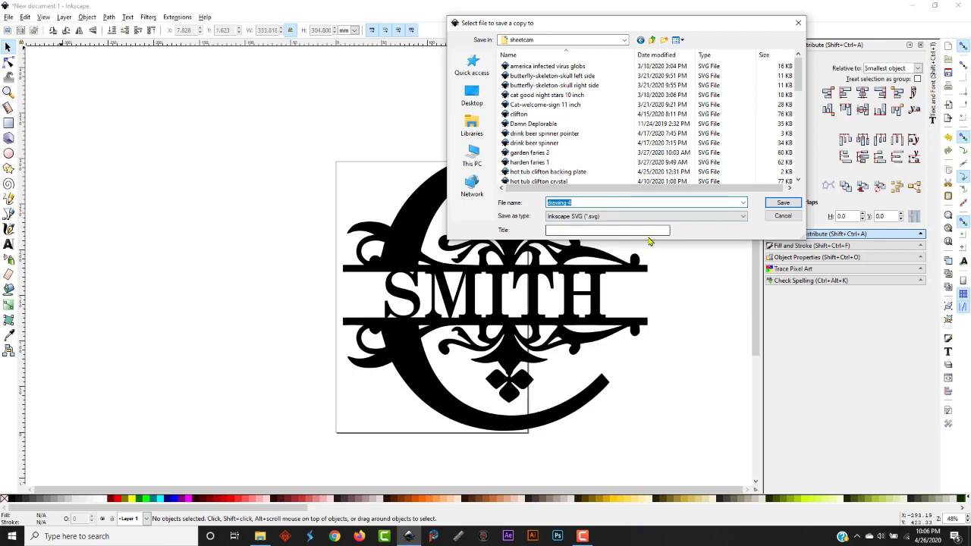
type("le")
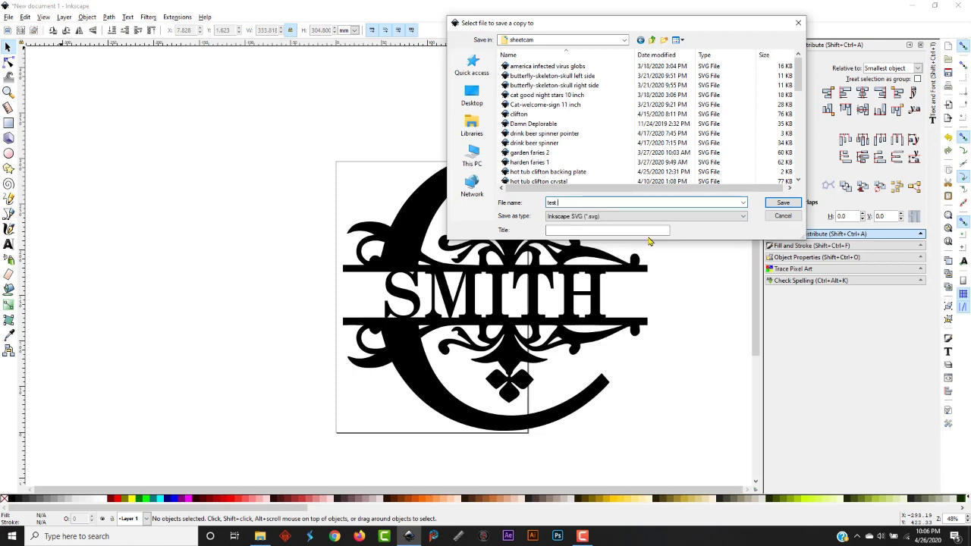
type("st c")
left_click(783, 203)
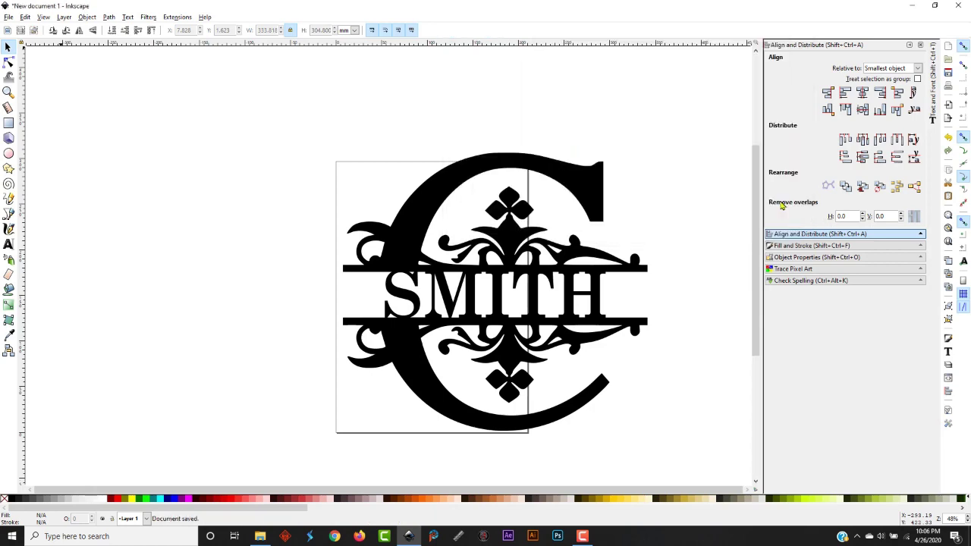
left_click(912, 6)
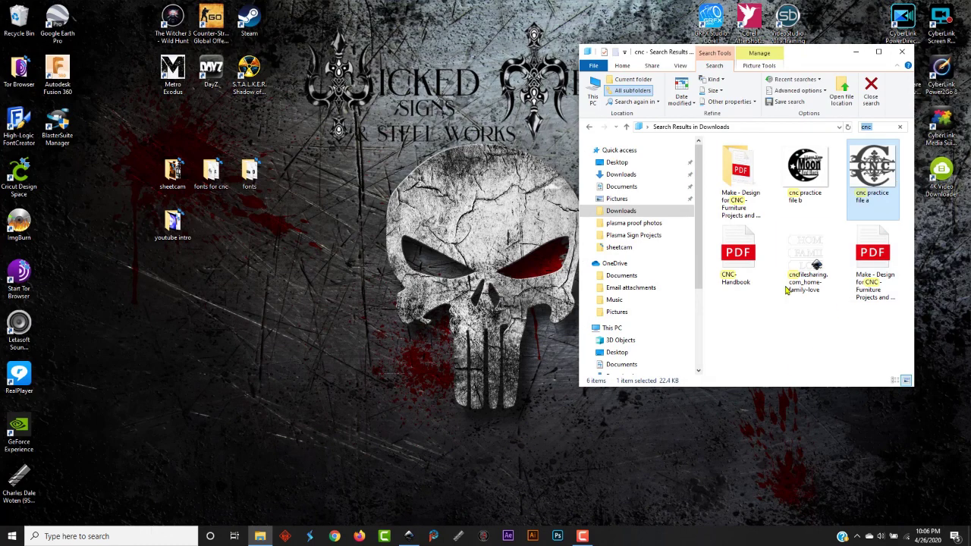
left_click(453, 537)
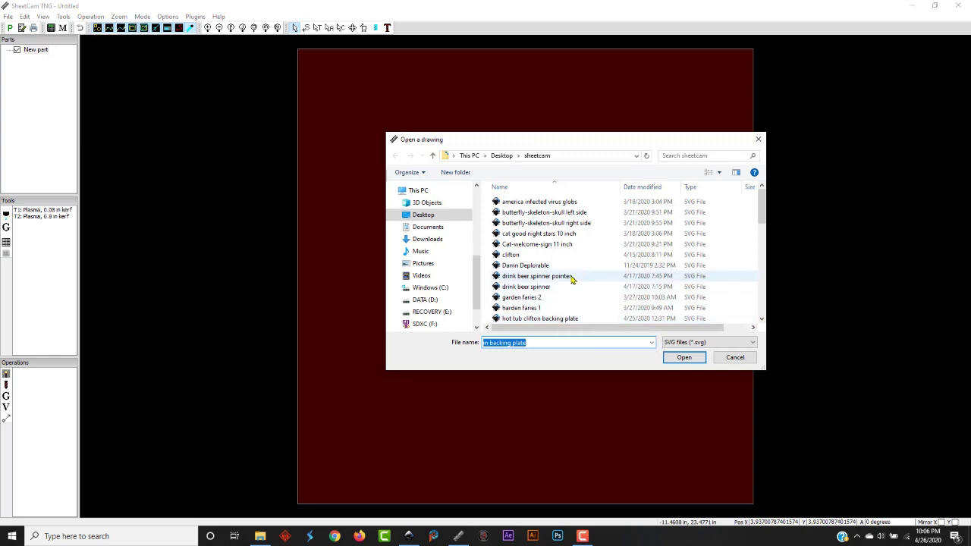
Import the 'test c' drawing from the sheetcam folder with default drawing options
scroll(584, 273, "down", 3)
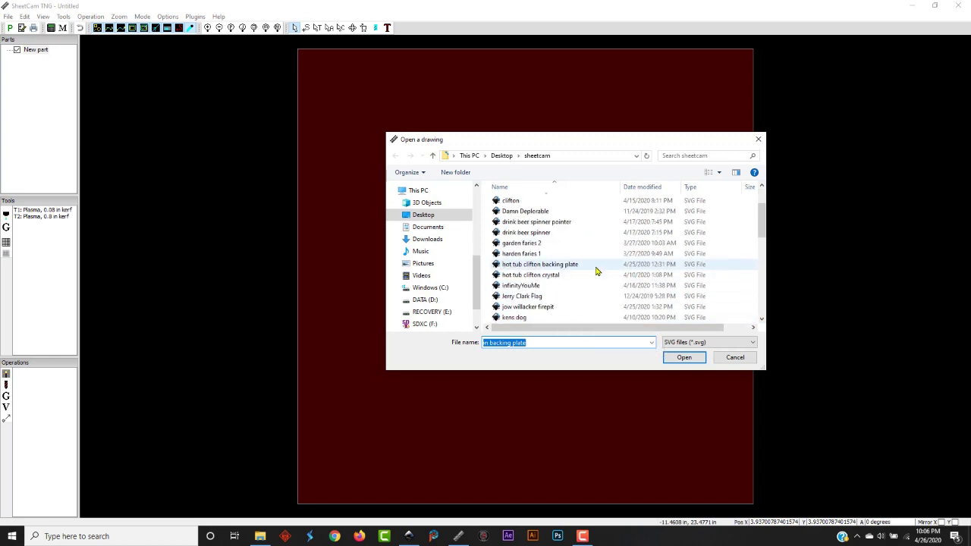
scroll(596, 271, "down", 6)
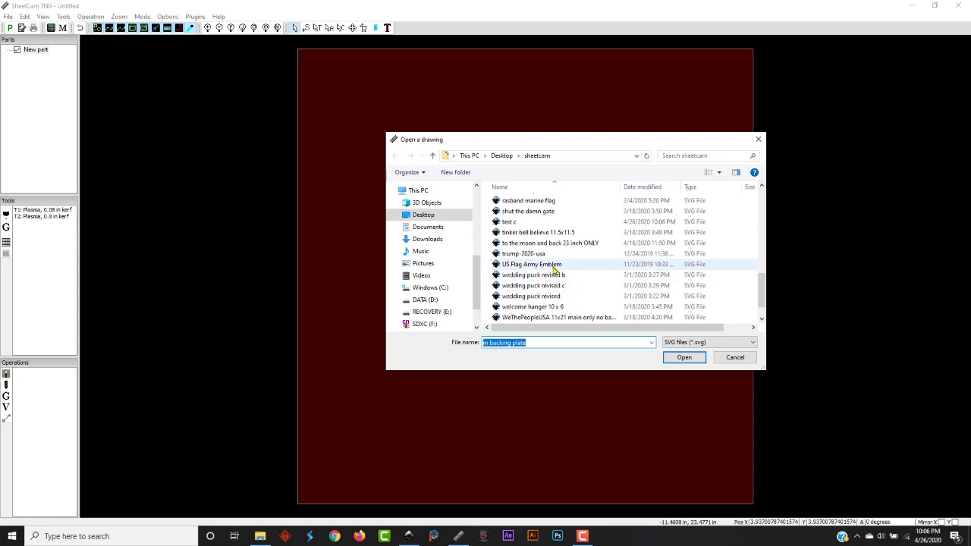
left_click(536, 222)
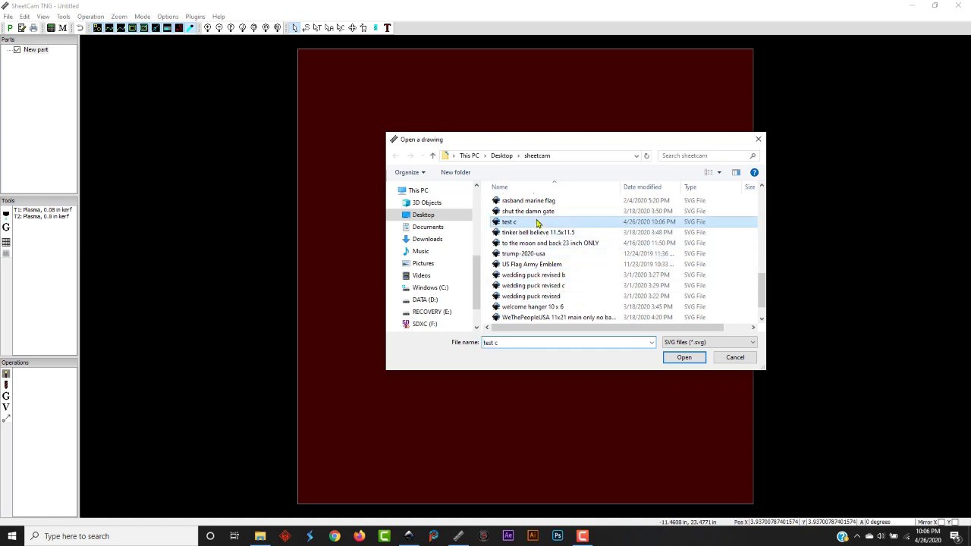
double_click(536, 221)
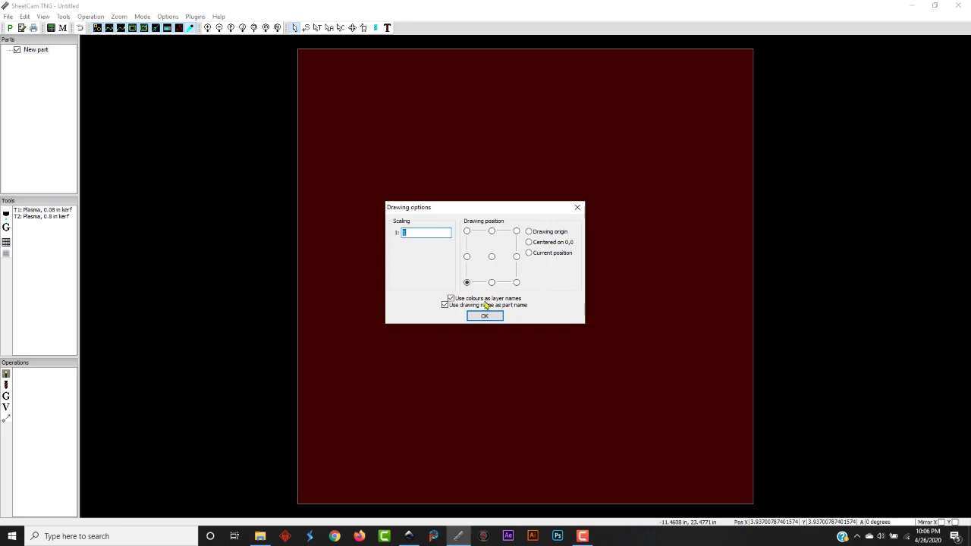
left_click(486, 316)
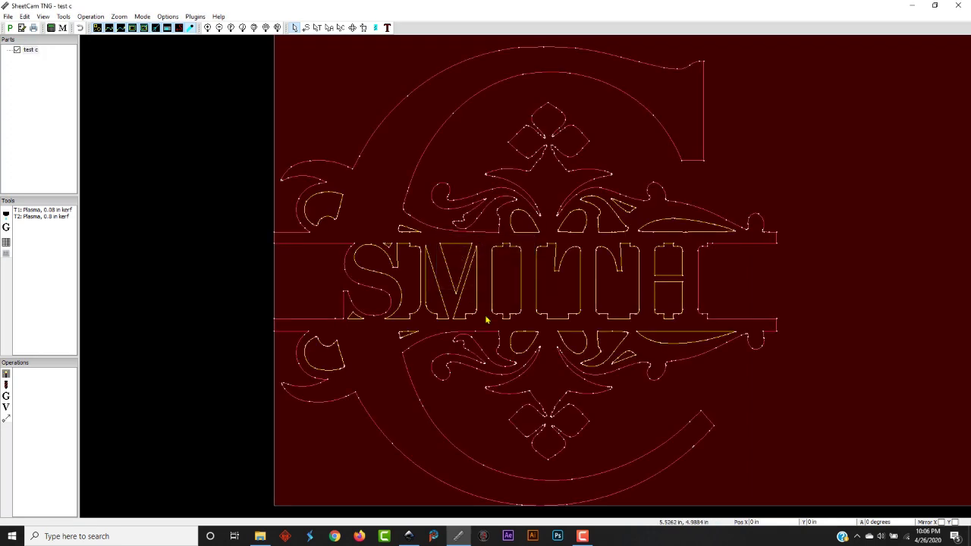
scroll(380, 254, "down", 3)
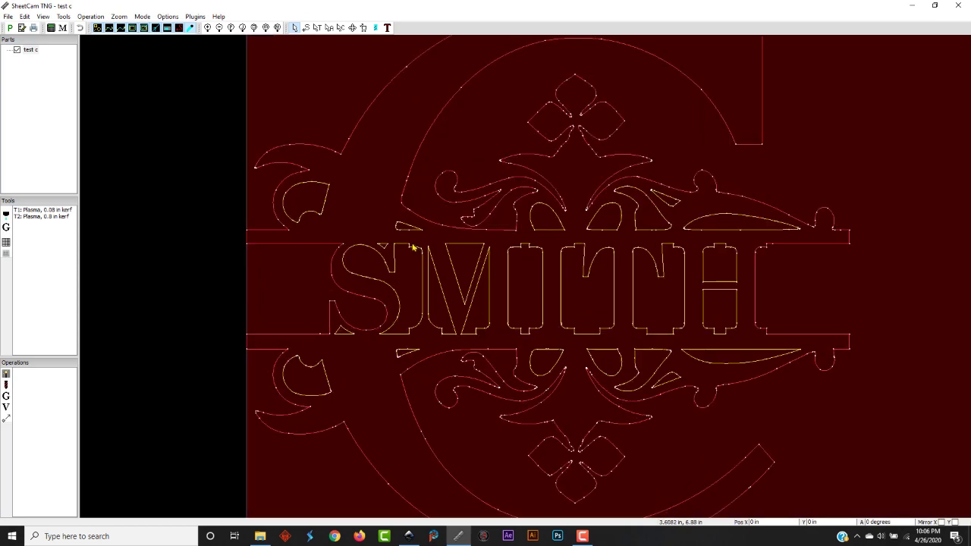
Add a plasma cut operation on the white layer
left_click(98, 20)
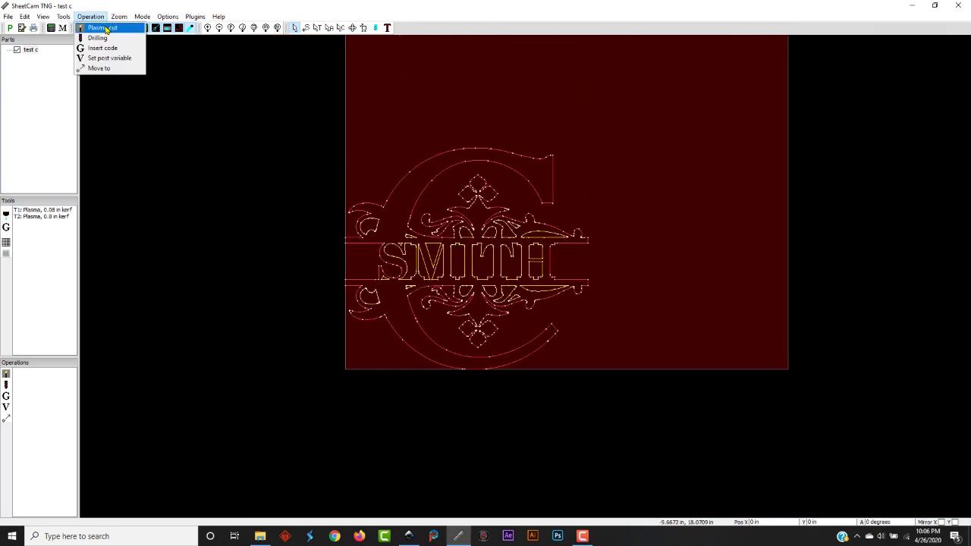
left_click(106, 28)
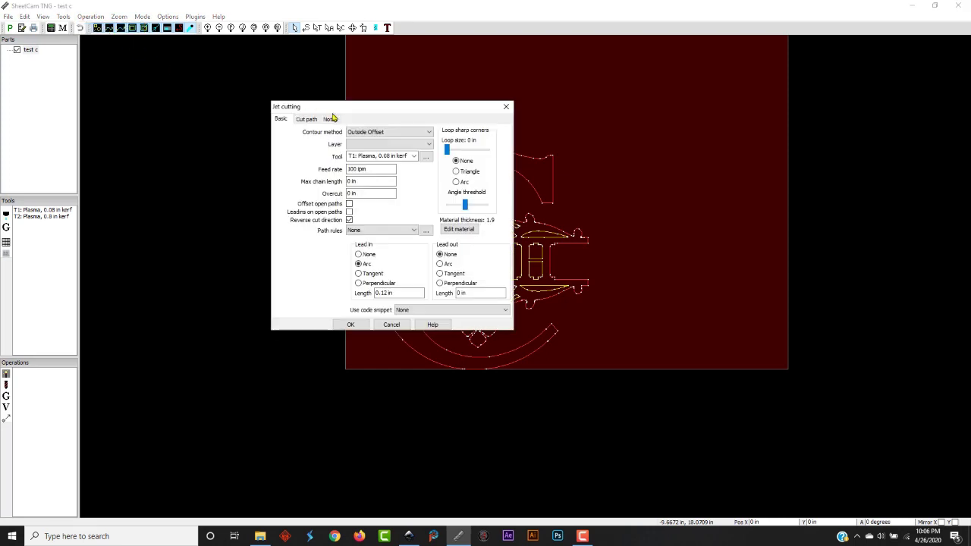
left_click(410, 144)
left_click(387, 155)
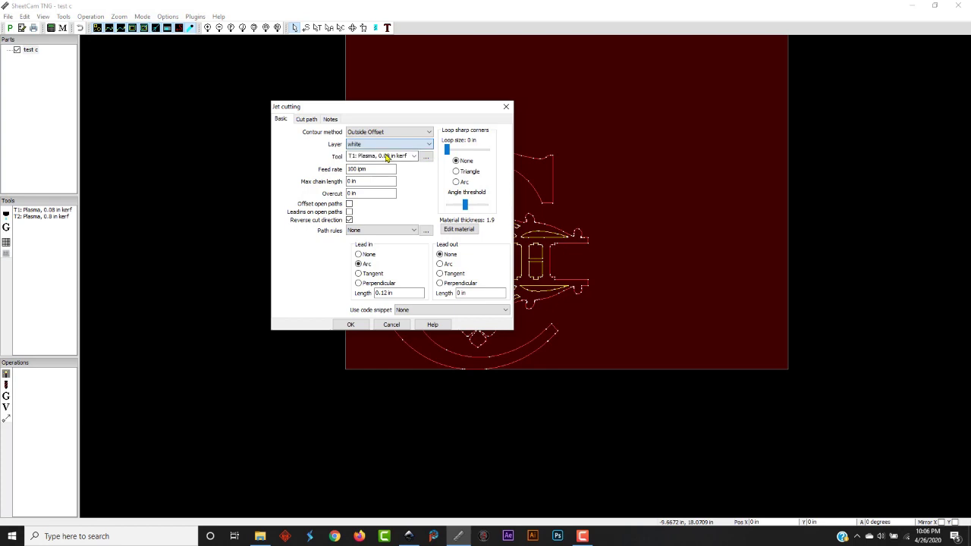
left_click(360, 324)
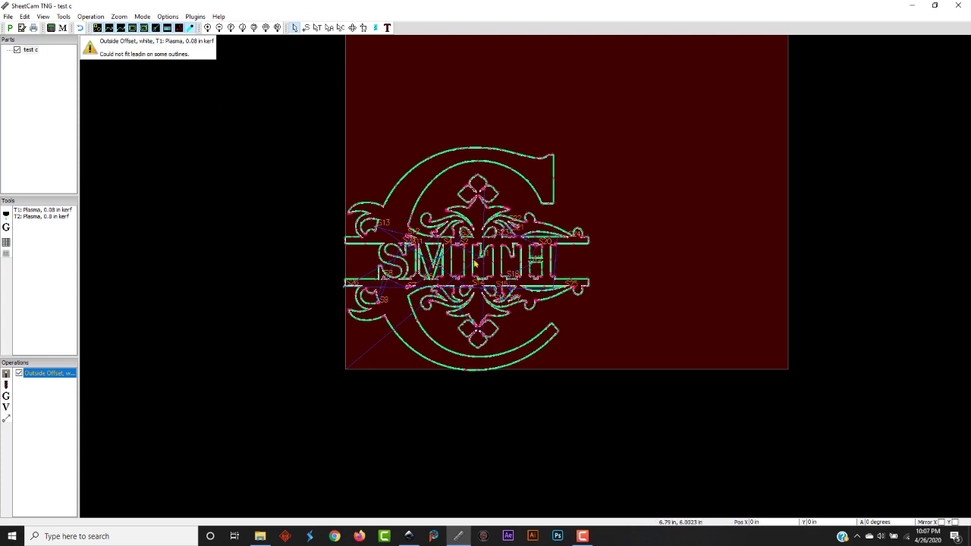
Post-process the toolpath to 'test c.tap' and close SheetCam without saving the job
scroll(480, 254, "up", 2)
scroll(481, 254, "up", 4)
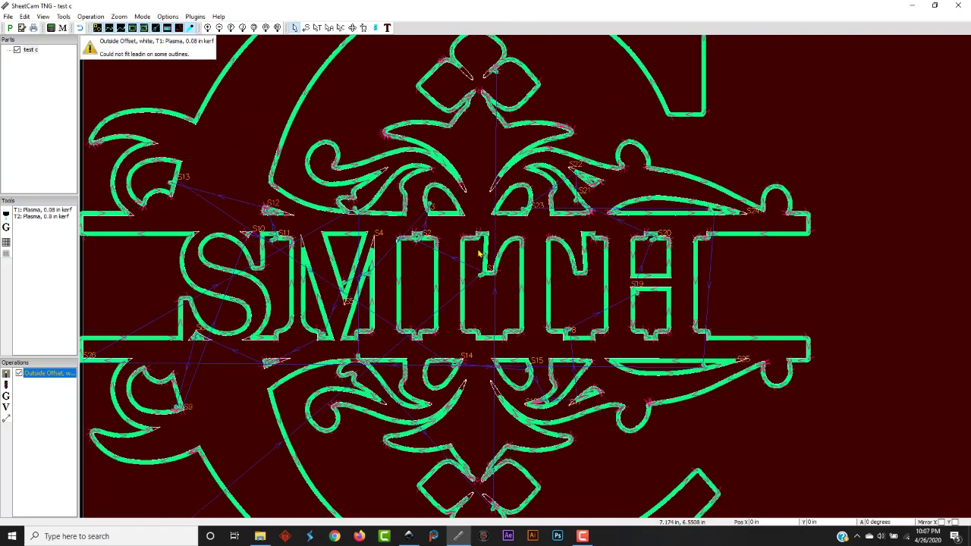
scroll(481, 255, "up", 3)
scroll(480, 255, "down", 5)
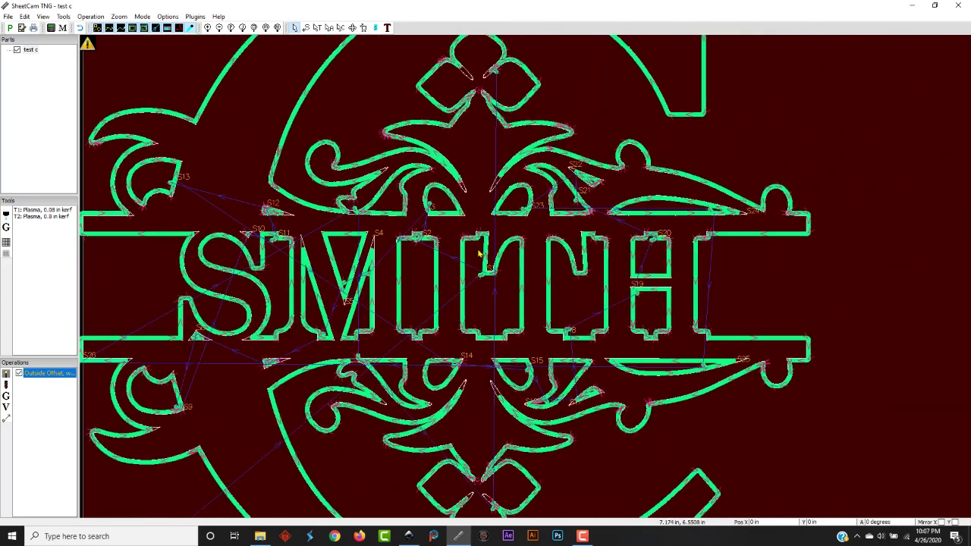
scroll(479, 255, "down", 2)
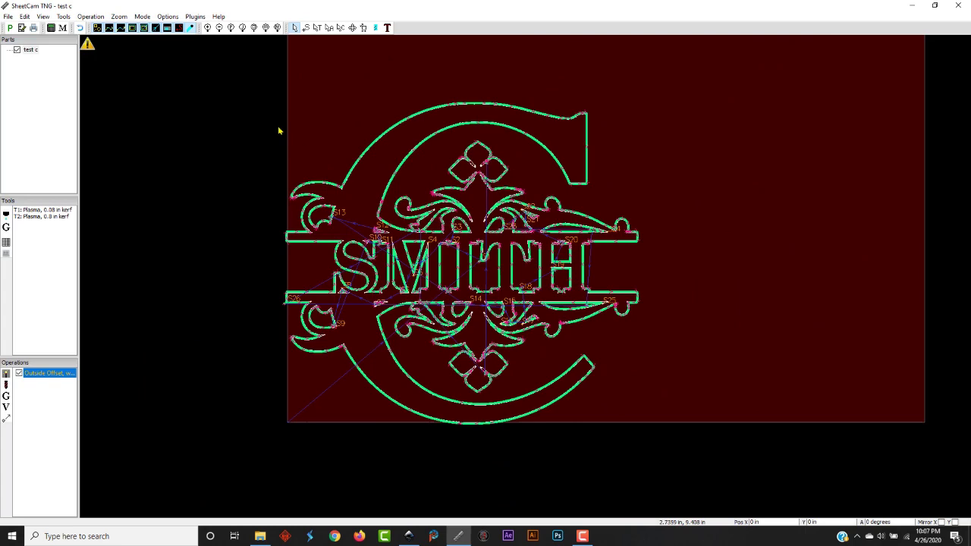
left_click(13, 29)
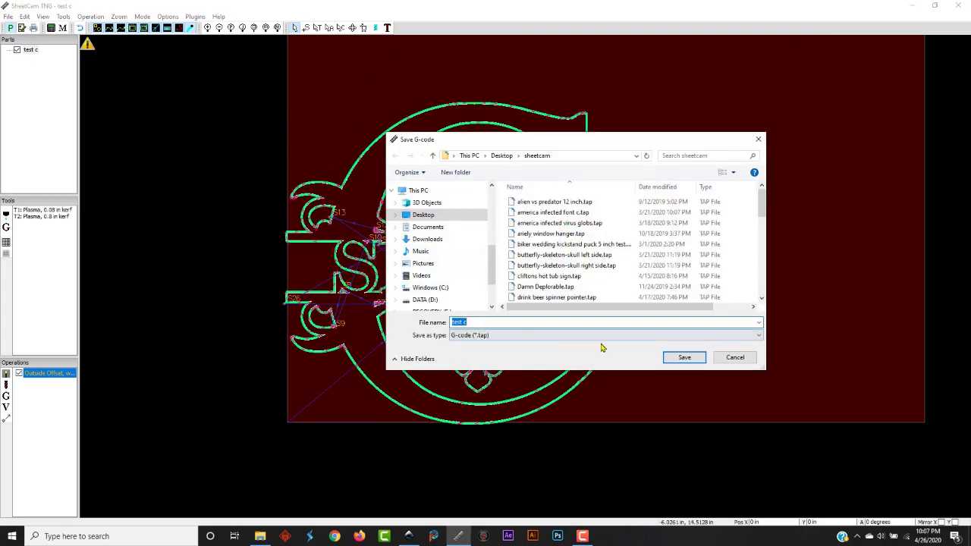
left_click(693, 357)
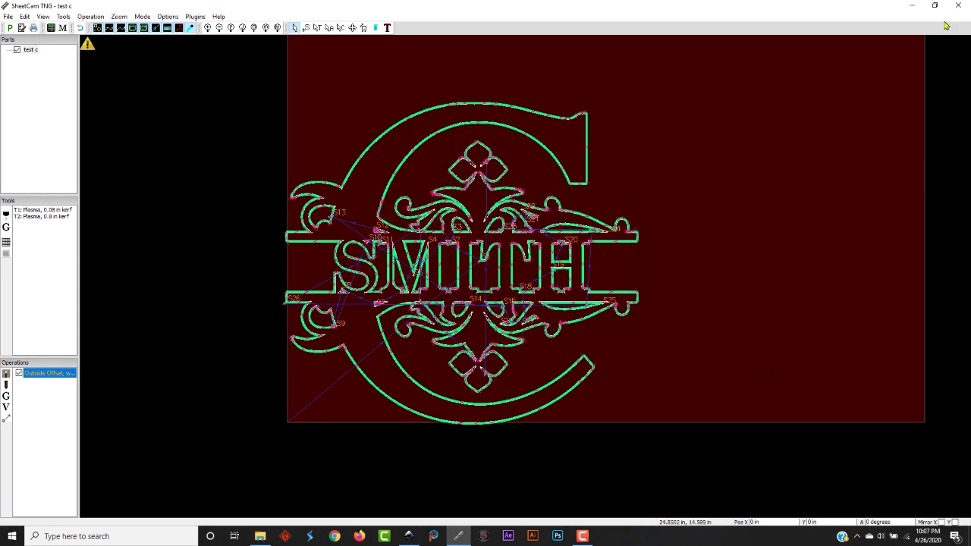
left_click(957, 5)
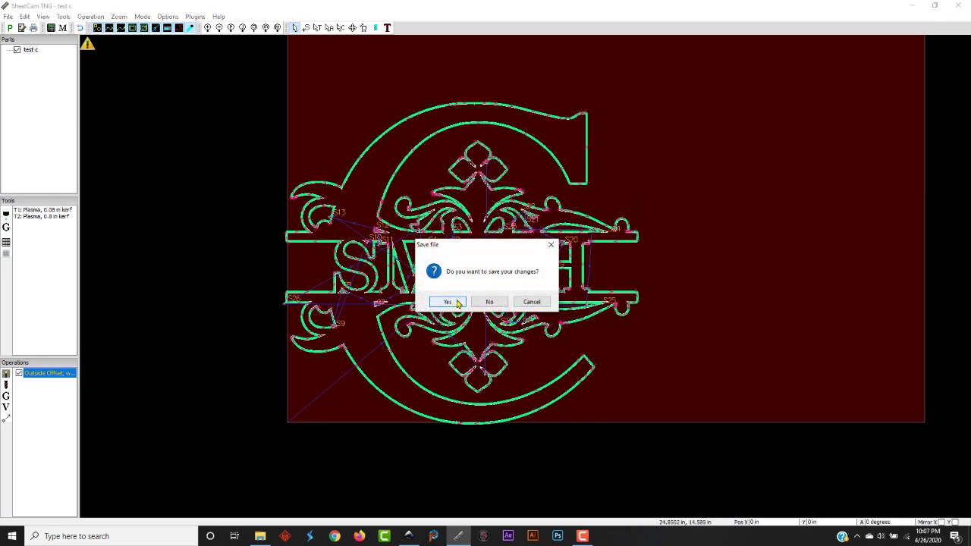
left_click(489, 304)
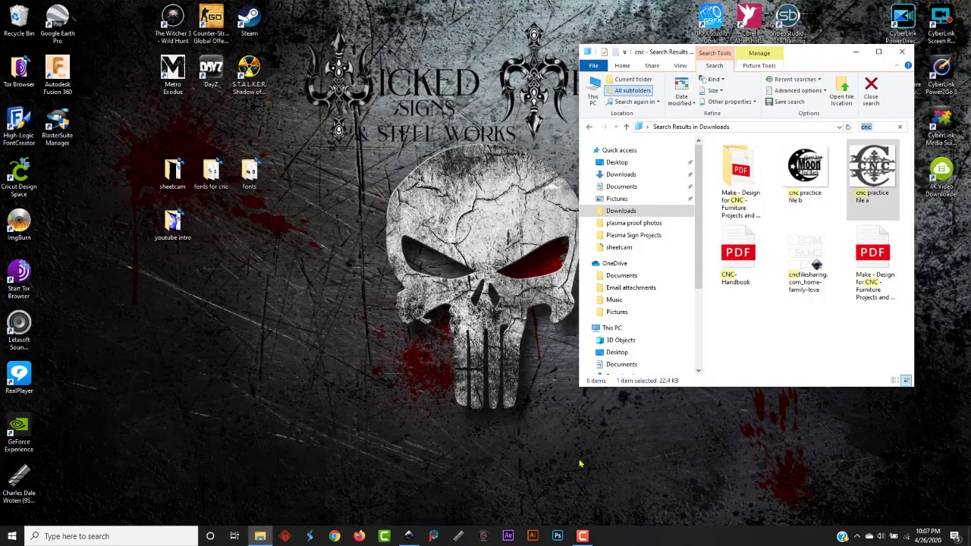
Start Mach3 with the CrossFire-v1.1 profile, load 'test c.tap', then end the session
left_click(481, 536)
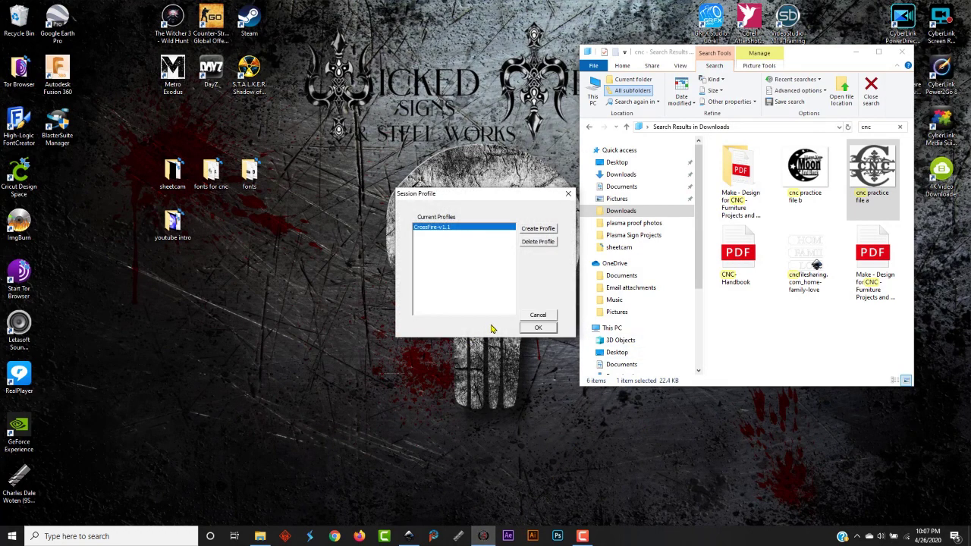
left_click(539, 330)
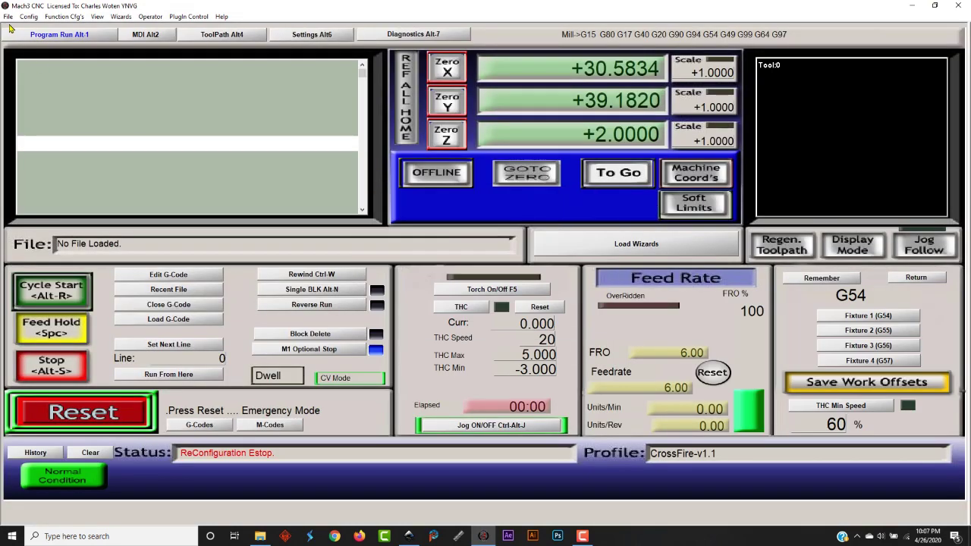
left_click(7, 16)
left_click(30, 29)
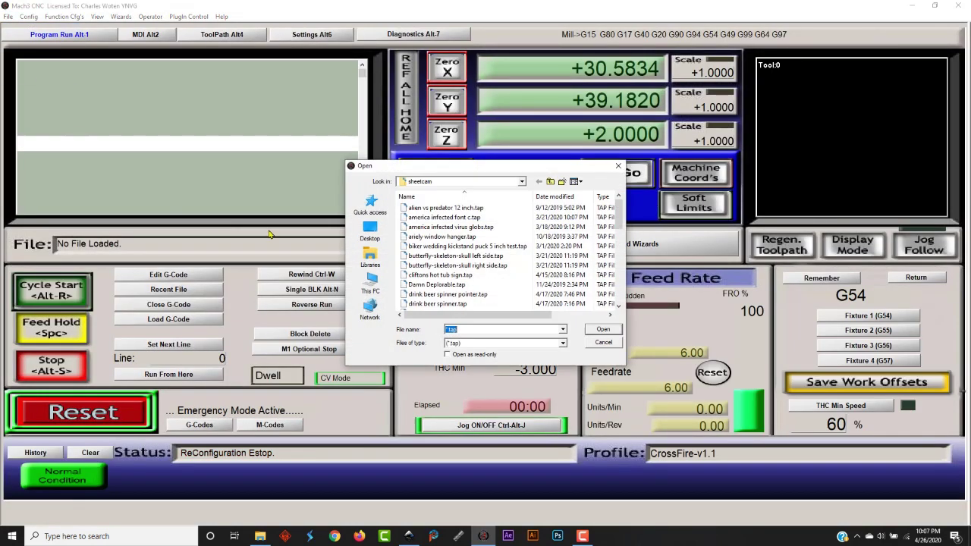
scroll(490, 258, "down", 6)
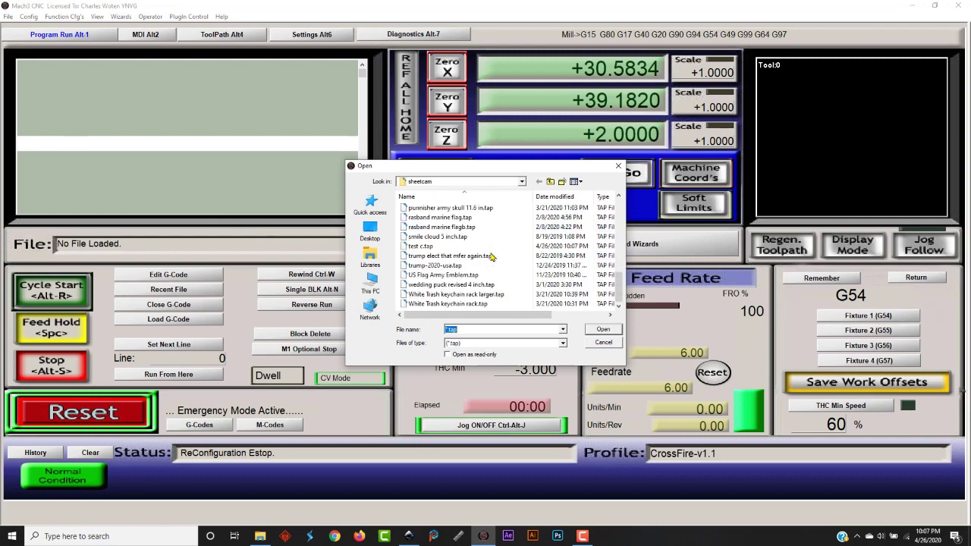
double_click(444, 249)
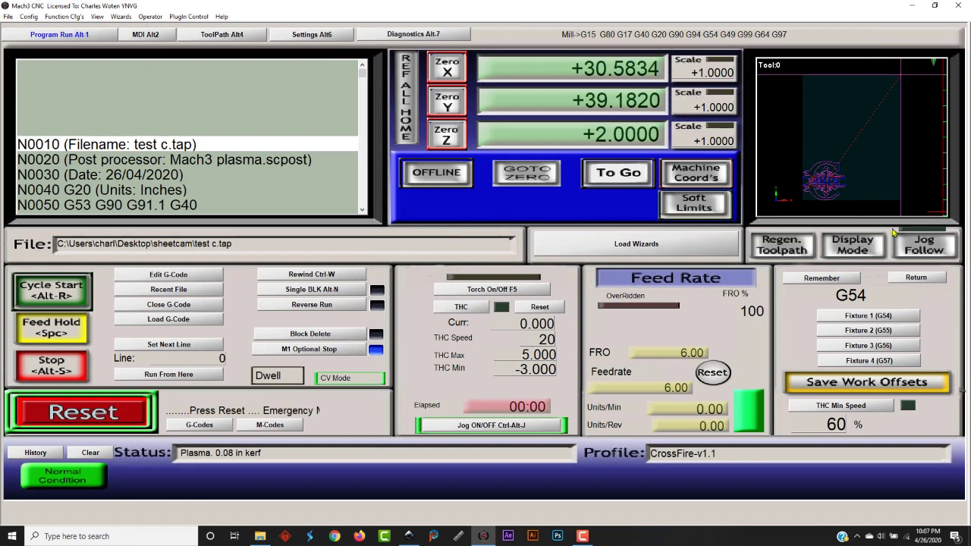
left_click(960, 8)
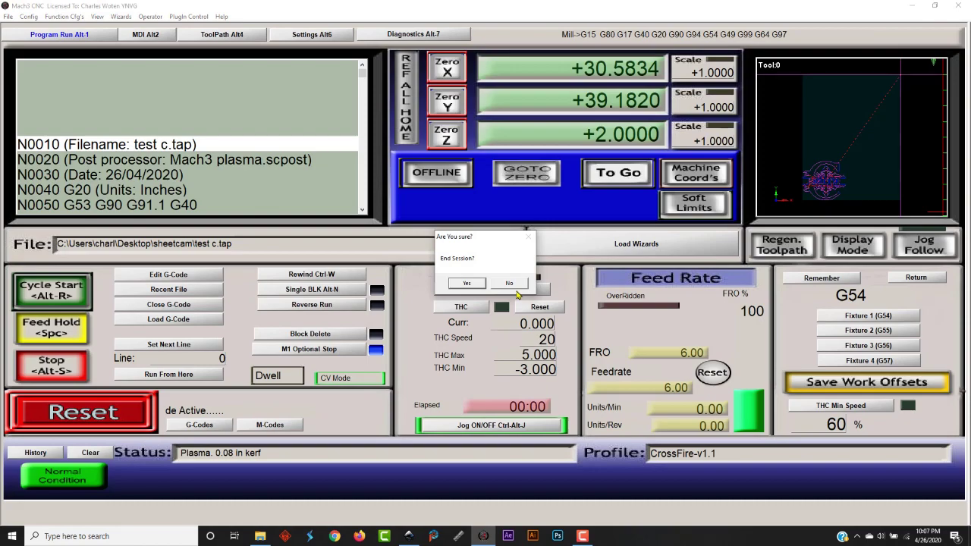
left_click(462, 286)
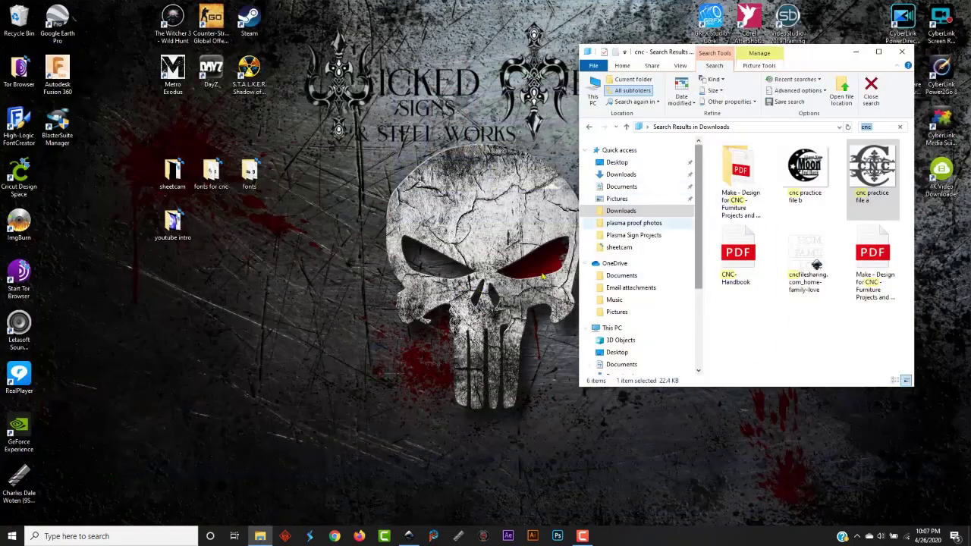
Delete the SMITH monogram from the Inkscape canvas
left_click(409, 536)
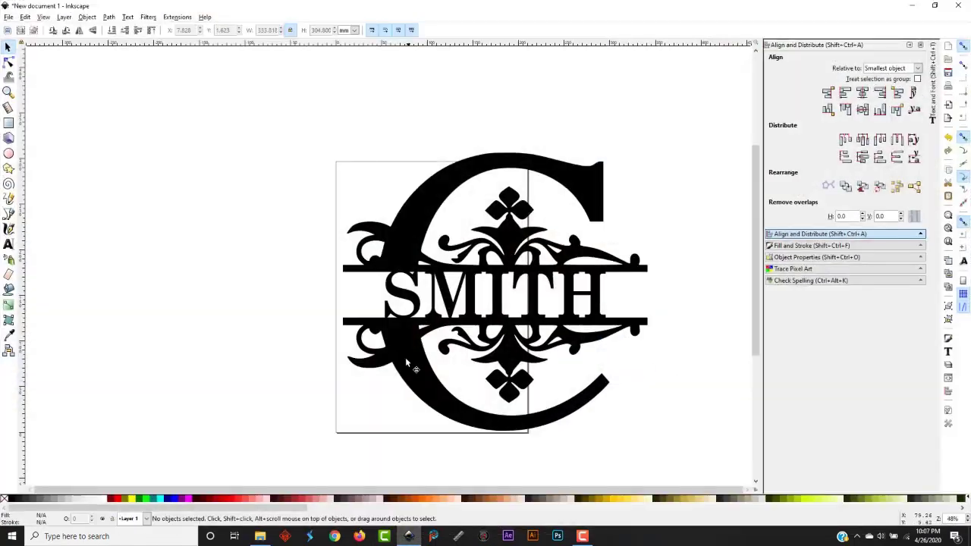
left_click(414, 343)
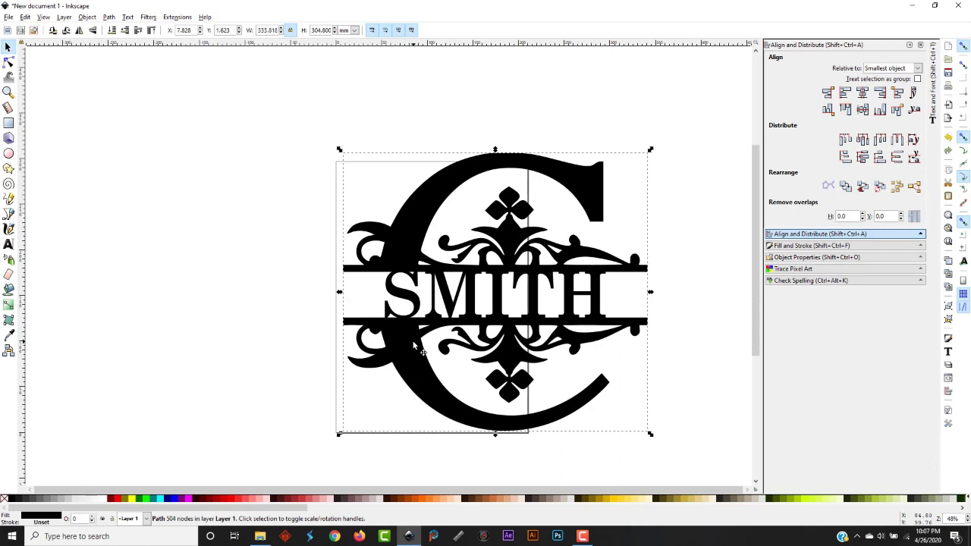
key("Delete")
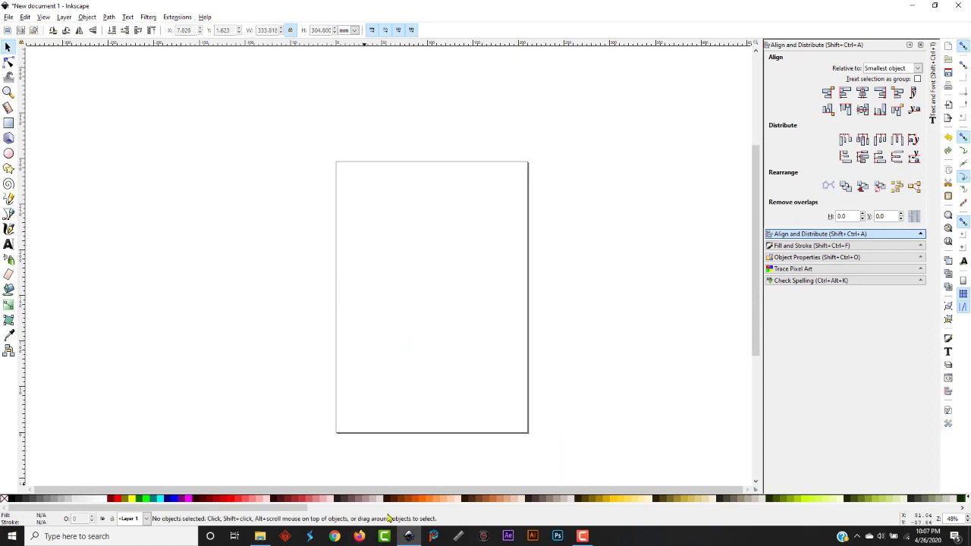
Import 'cnc practice file b' as an embedded image and centre it on the page
left_click(261, 537)
left_click(814, 179)
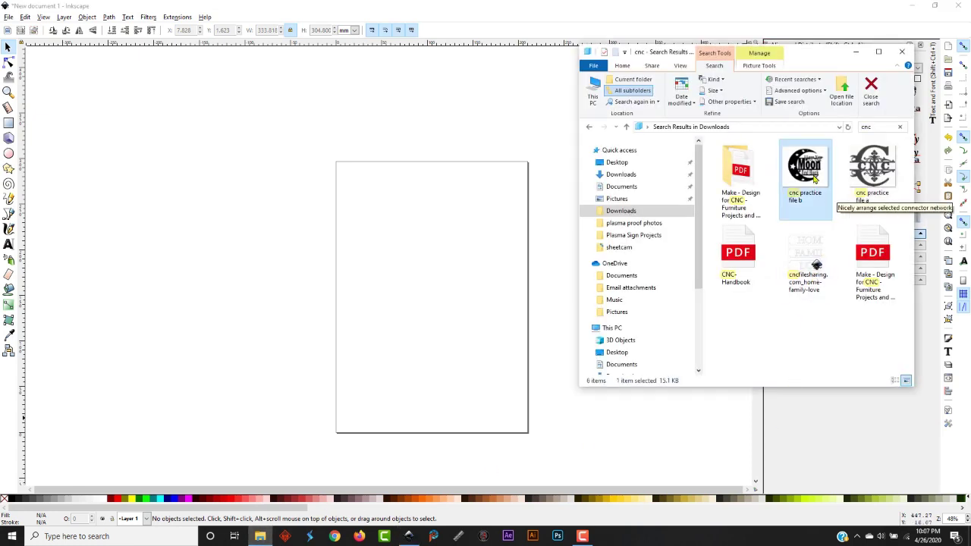
left_click_drag(814, 174, 398, 345)
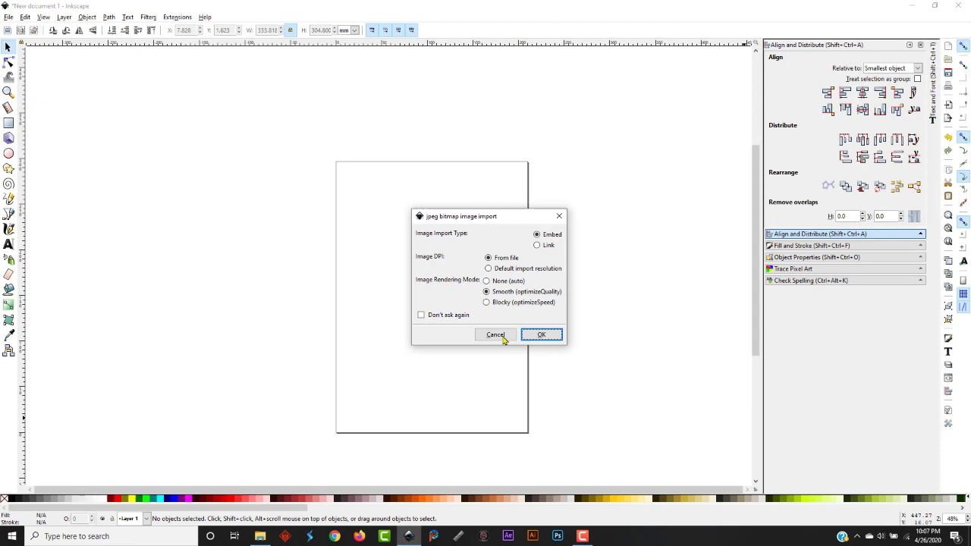
left_click(542, 334)
left_click_drag(535, 356, 397, 326)
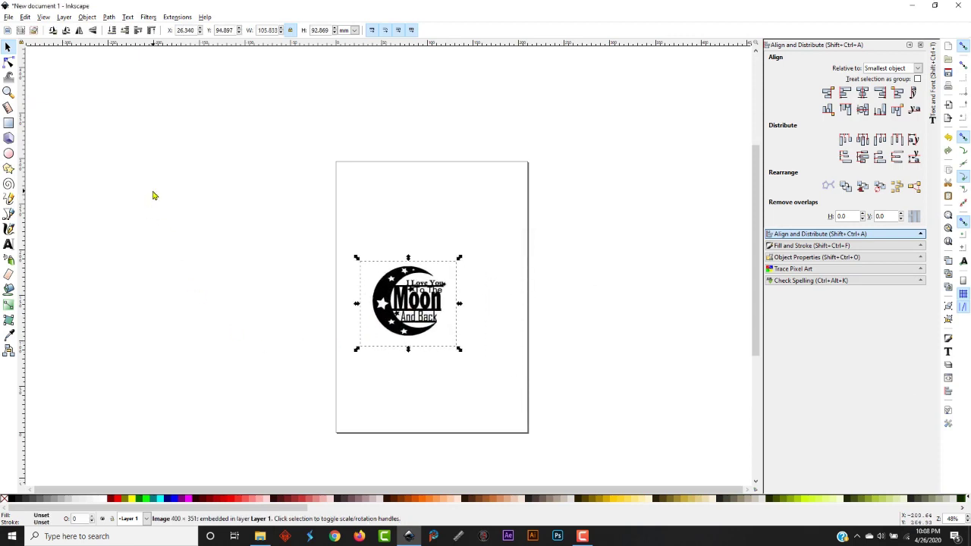
left_click(108, 17)
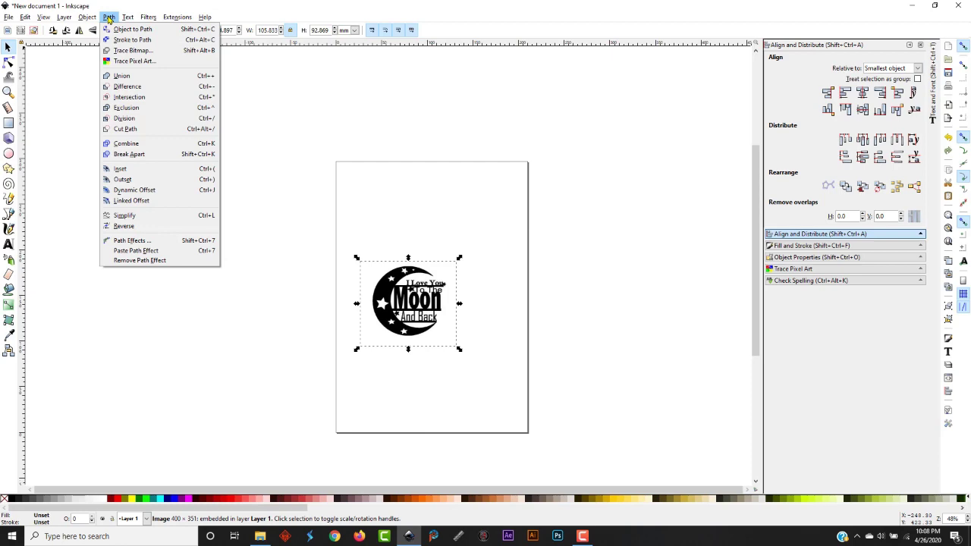
Trace the moon bitmap at brightness threshold 0.380 and move the trace left of the page
left_click(136, 50)
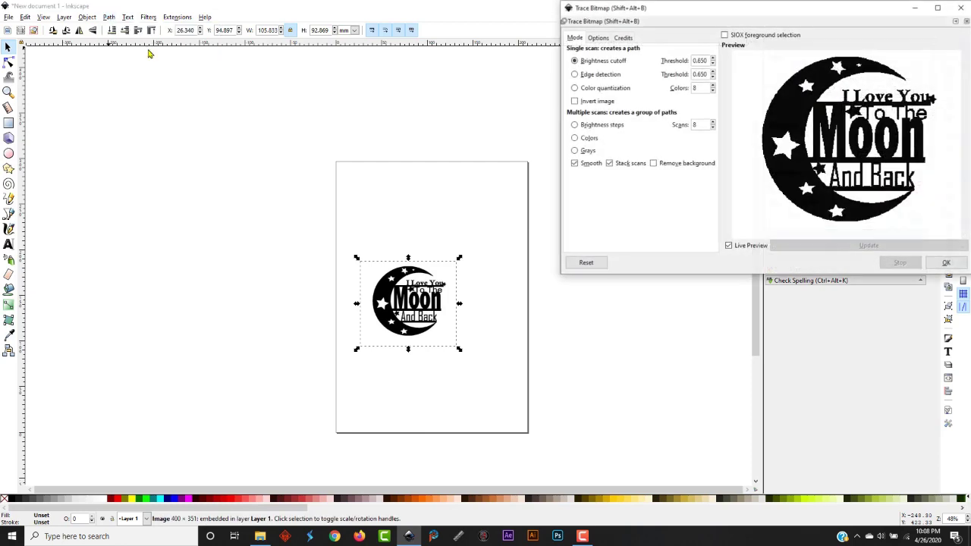
left_click(713, 66)
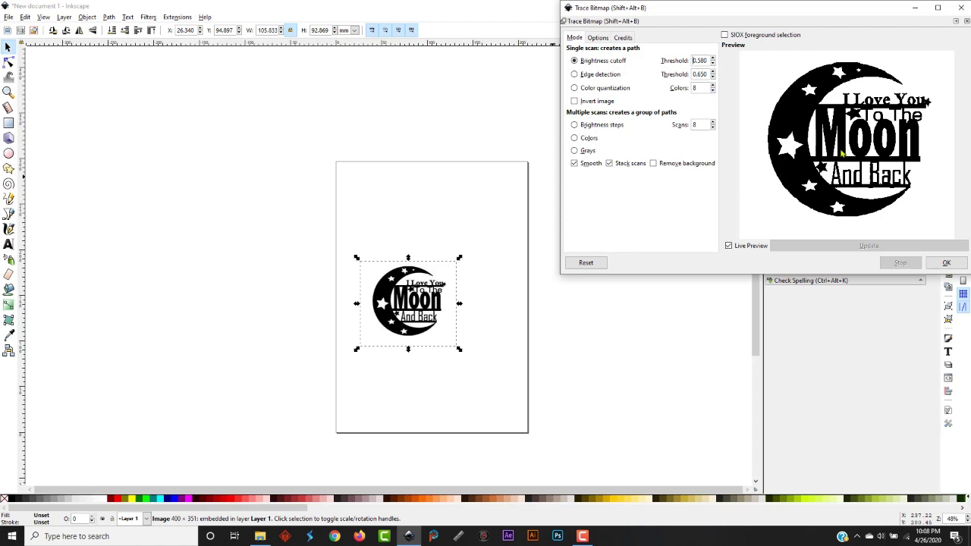
left_click(941, 263)
left_click_drag(419, 320, 304, 316)
left_click(960, 8)
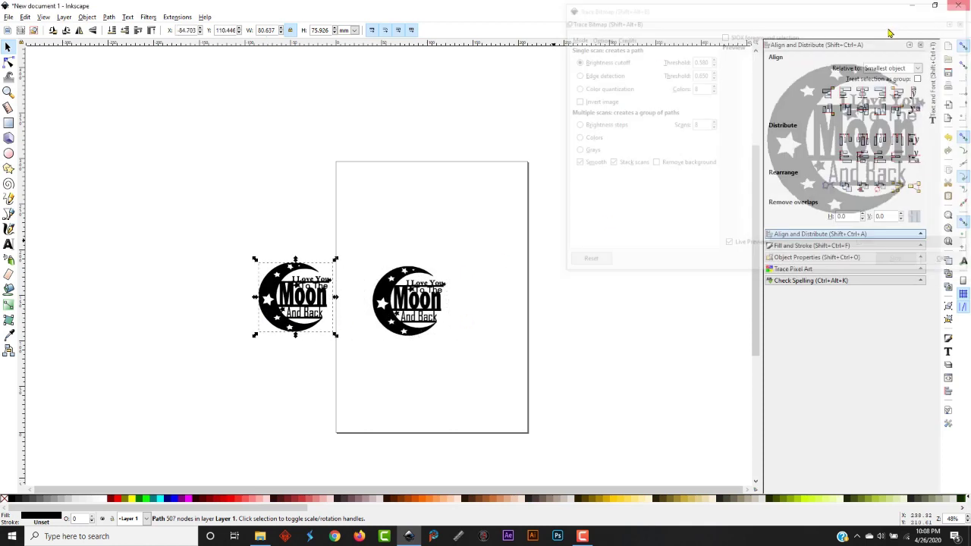
Move the traced moon onto the page and delete the original moon bitmap
mouse_move(299, 297)
left_mouse_down()
mouse_move(394, 304)
mouse_move(391, 294)
mouse_move(270, 302)
left_mouse_up()
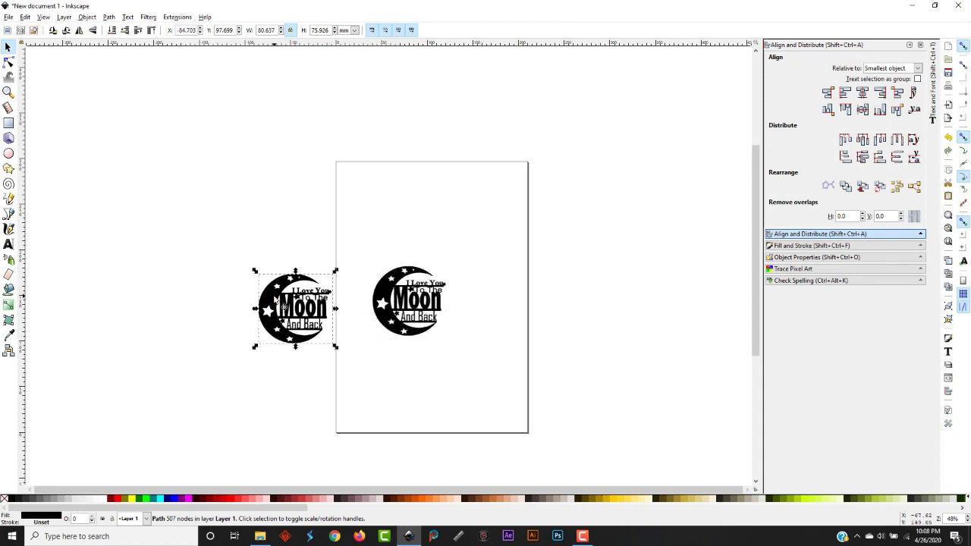
left_click(407, 314)
key("Delete")
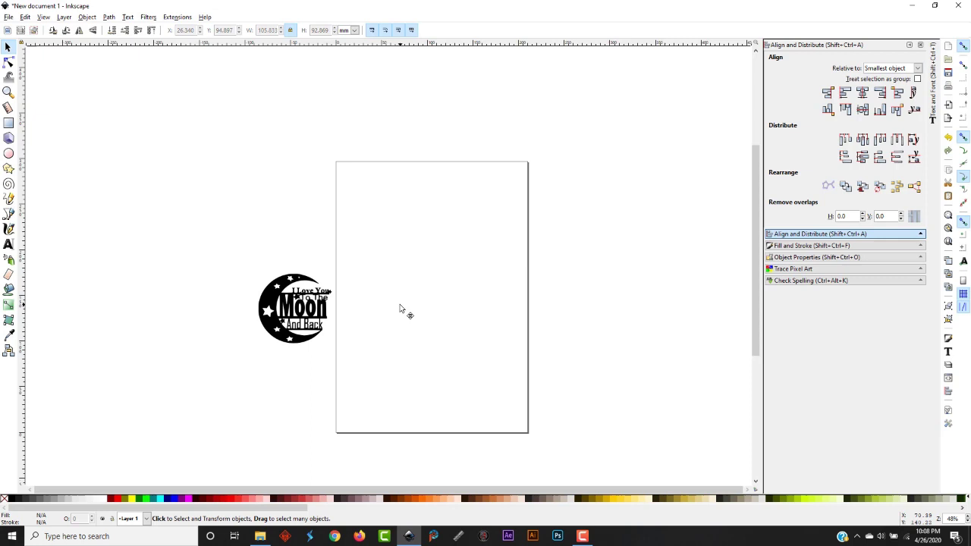
Place the traced moon at the page's bottom-left corner and scale it to about 315 × 297 mm
mouse_move(280, 312)
left_mouse_down()
mouse_move(349, 306)
mouse_move(372, 402)
mouse_move(355, 395)
left_mouse_up()
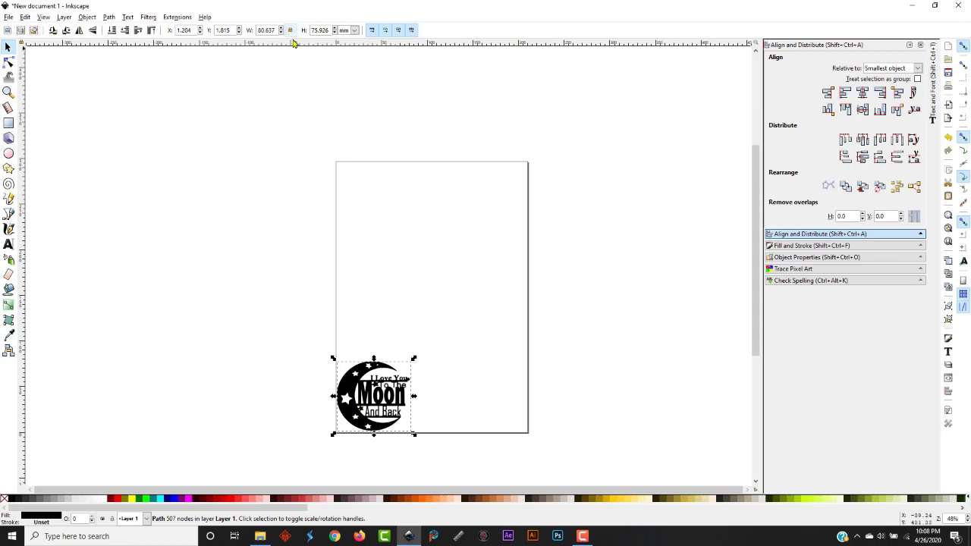
left_click_drag(415, 358, 687, 73)
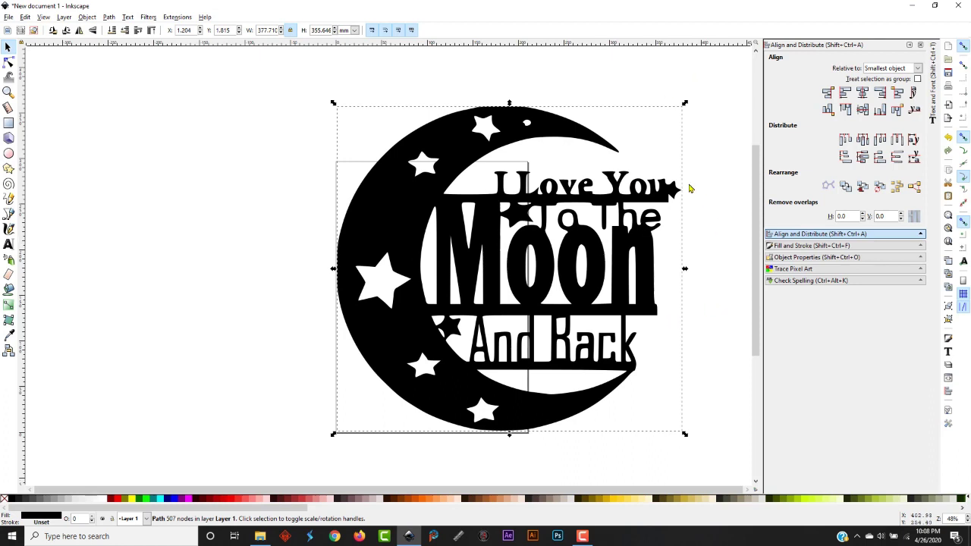
left_click_drag(685, 103, 740, 78)
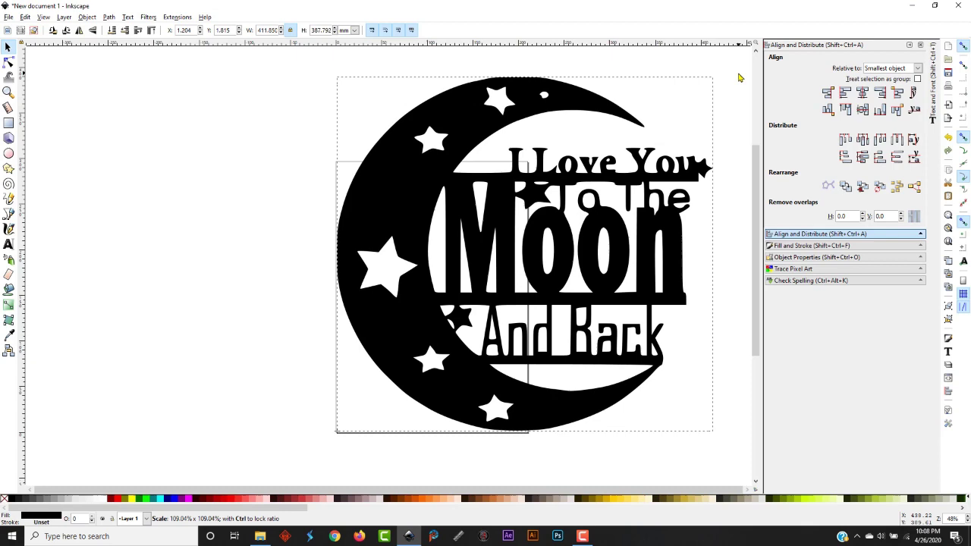
left_click_drag(739, 77, 629, 154)
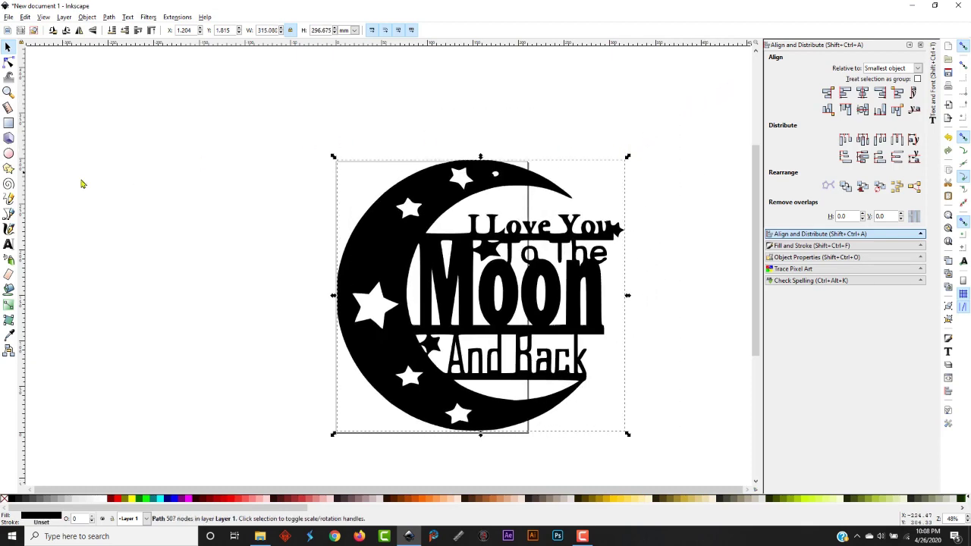
left_click(9, 168)
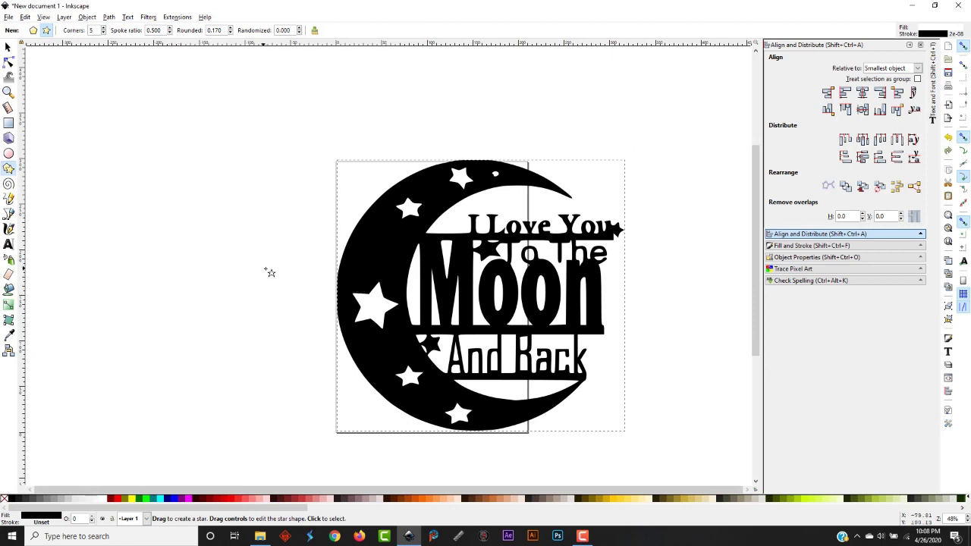
Draw a new star, move it onto the moon, shrink it to about 72%, and duplicate it
left_click_drag(271, 273, 321, 322)
left_click(8, 47)
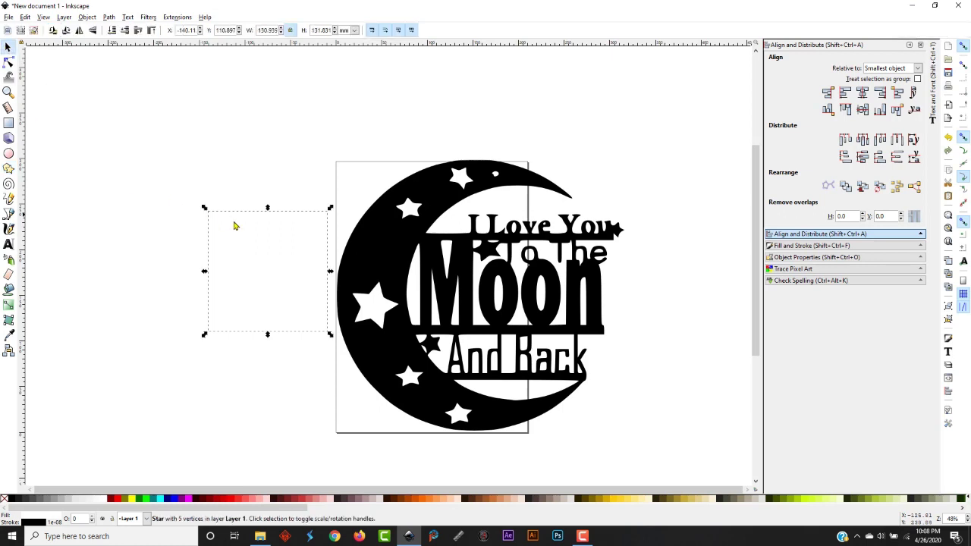
left_click_drag(269, 275, 407, 308)
left_click_drag(458, 244, 378, 260)
key("space")
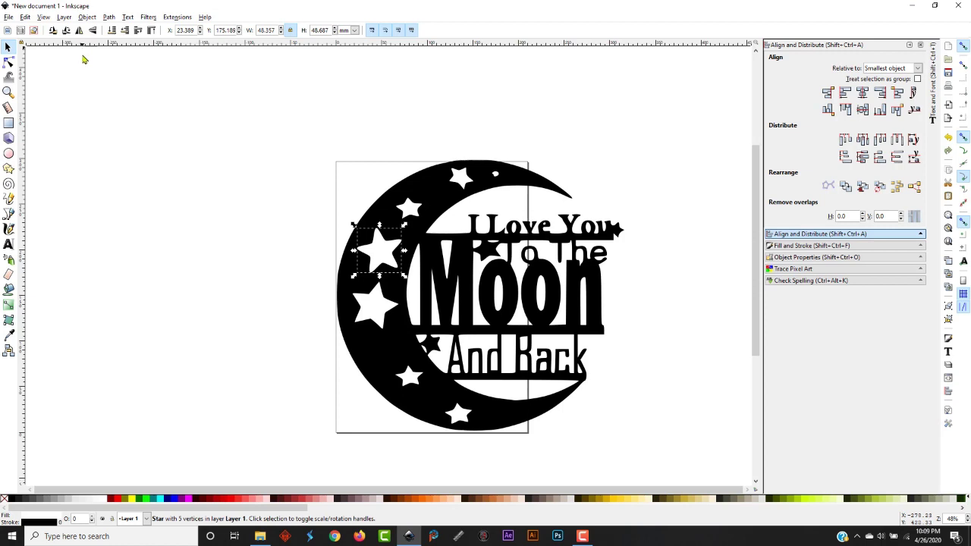
Adjust the star's corner rounding up and down with the Rounded spinbox
left_click(9, 170)
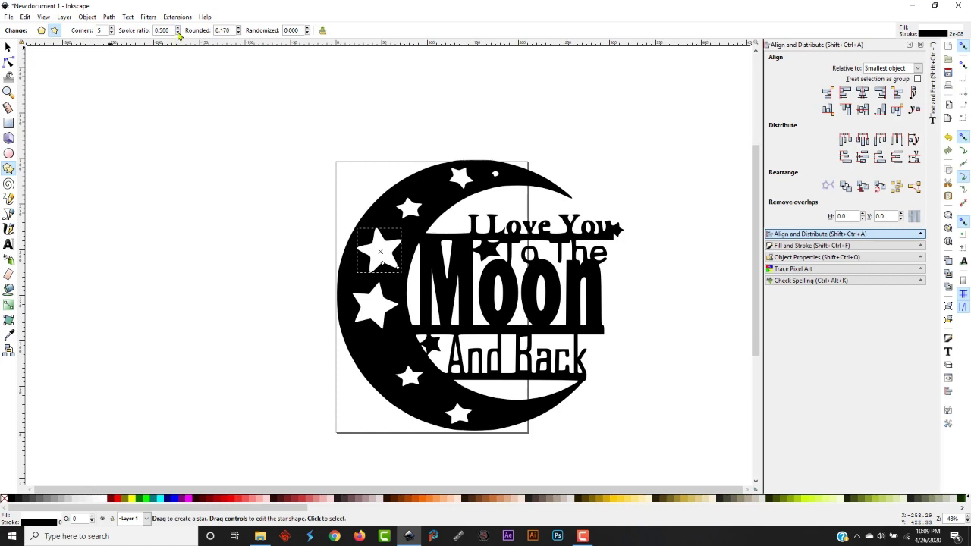
left_click(239, 33)
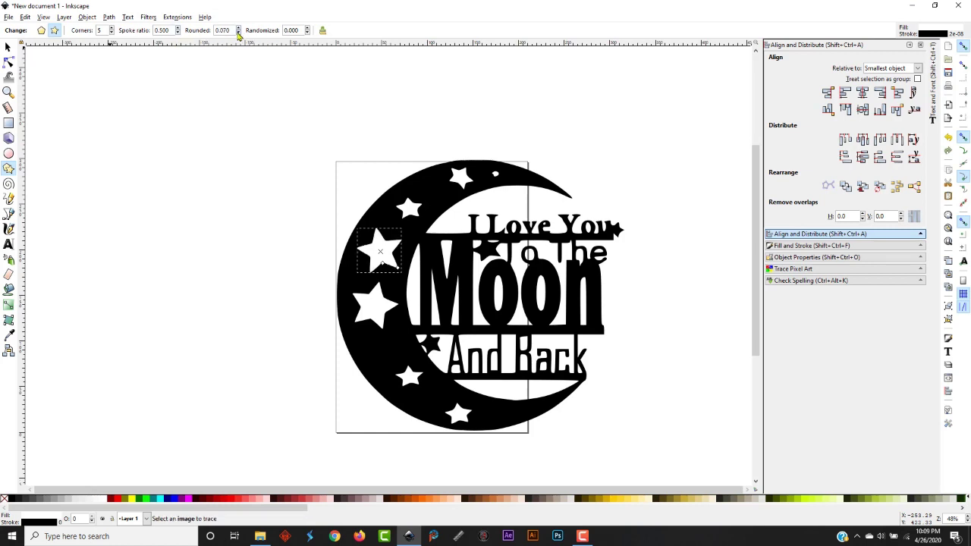
left_click(238, 33)
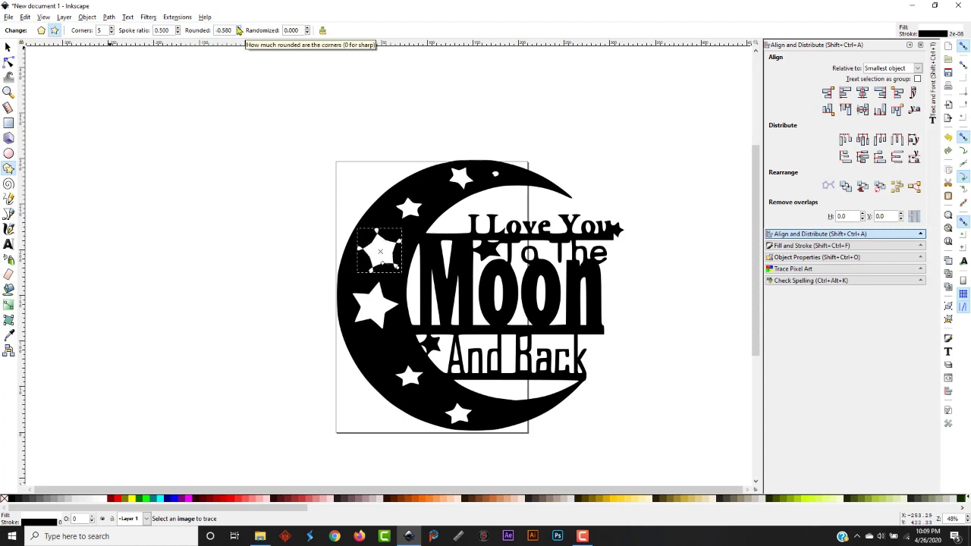
left_click(238, 28)
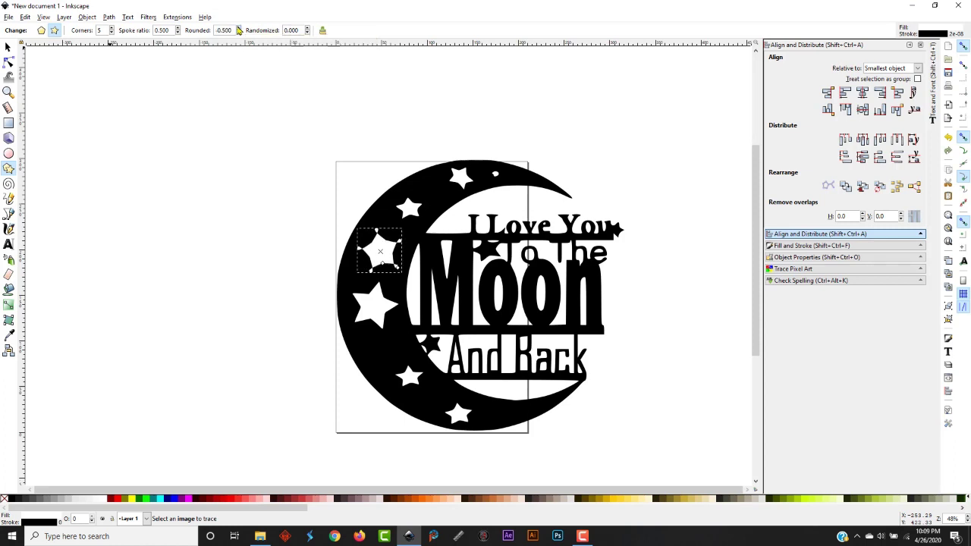
left_click(238, 27)
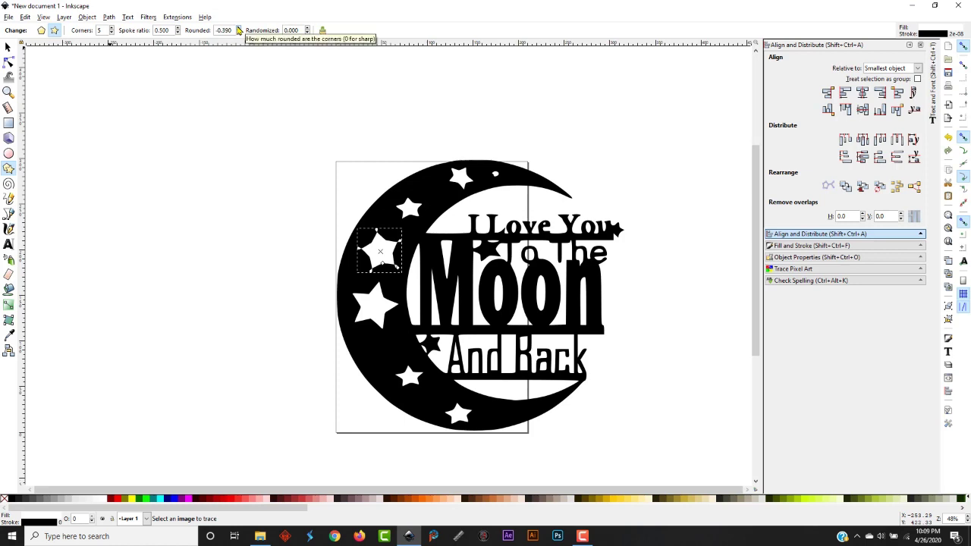
left_click(238, 28)
left_click(238, 32)
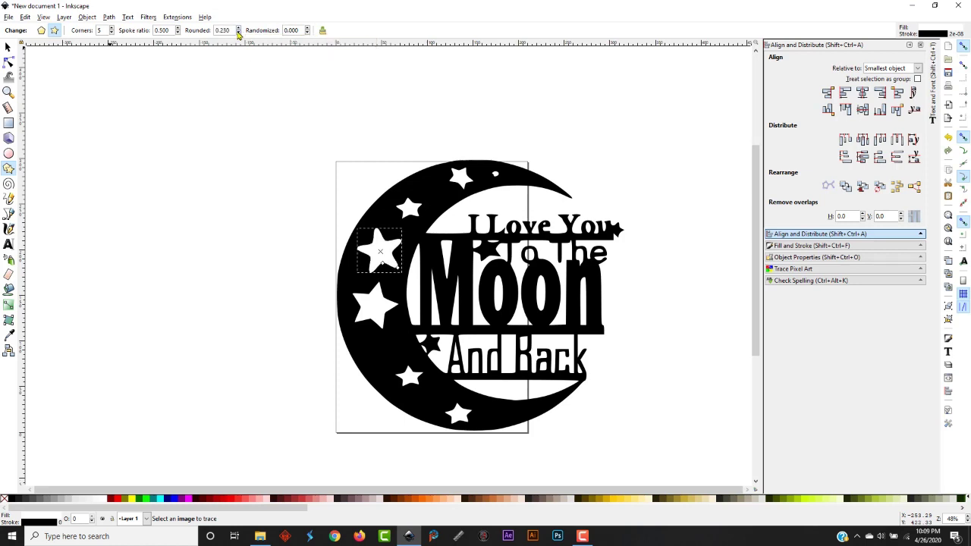
Step the star's spoke ratio until it reads 0.500 for fatter points
left_click(178, 33)
left_click(178, 33)
left_click(178, 33)
left_click(177, 33)
left_click(177, 33)
left_click(177, 33)
left_click(177, 34)
left_click(178, 33)
left_click(178, 33)
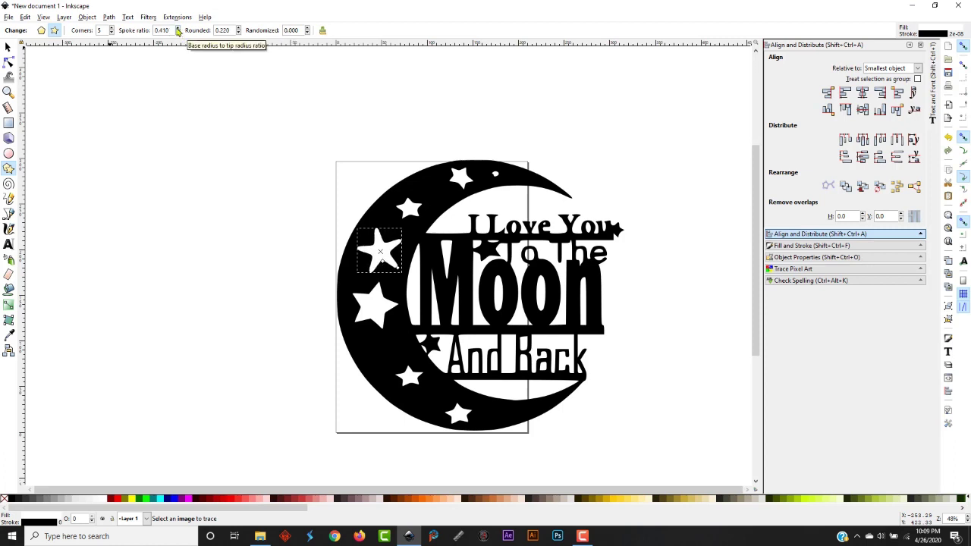
left_click(179, 28)
left_click(179, 28)
left_click(179, 27)
left_click(179, 27)
left_click(179, 28)
left_click(179, 27)
left_click(179, 28)
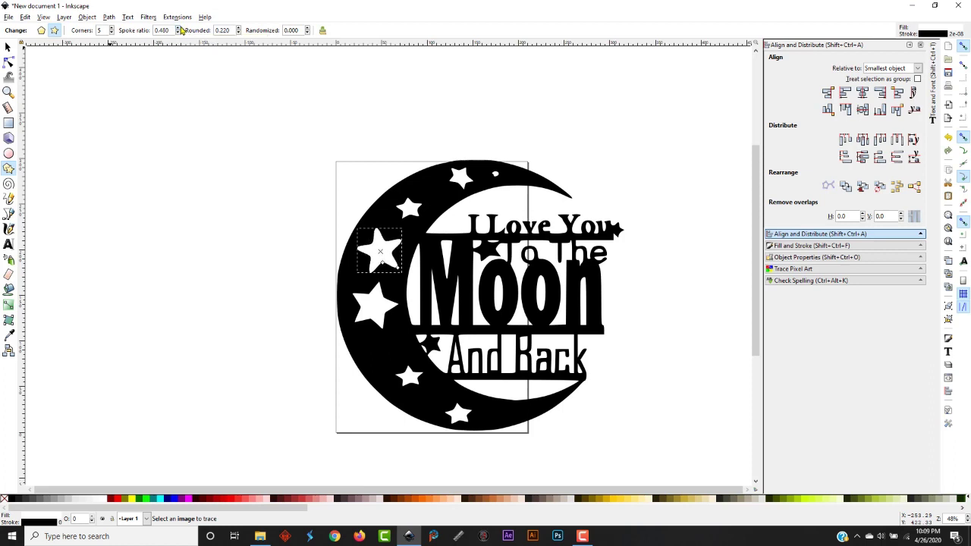
left_click(179, 27)
left_click(179, 27)
left_click(179, 28)
left_click(179, 28)
left_click(179, 27)
left_click(179, 27)
left_click(179, 27)
left_click(179, 27)
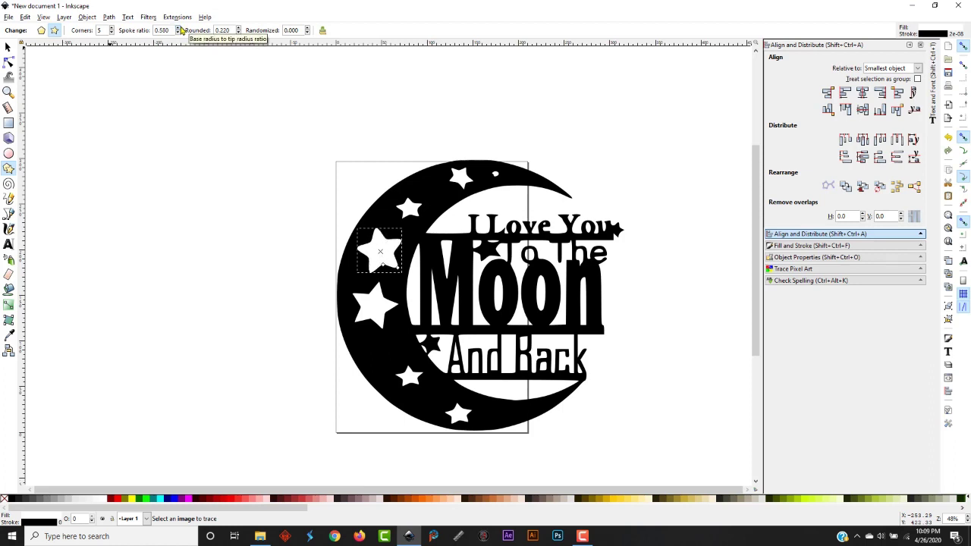
left_click(179, 28)
left_click(179, 28)
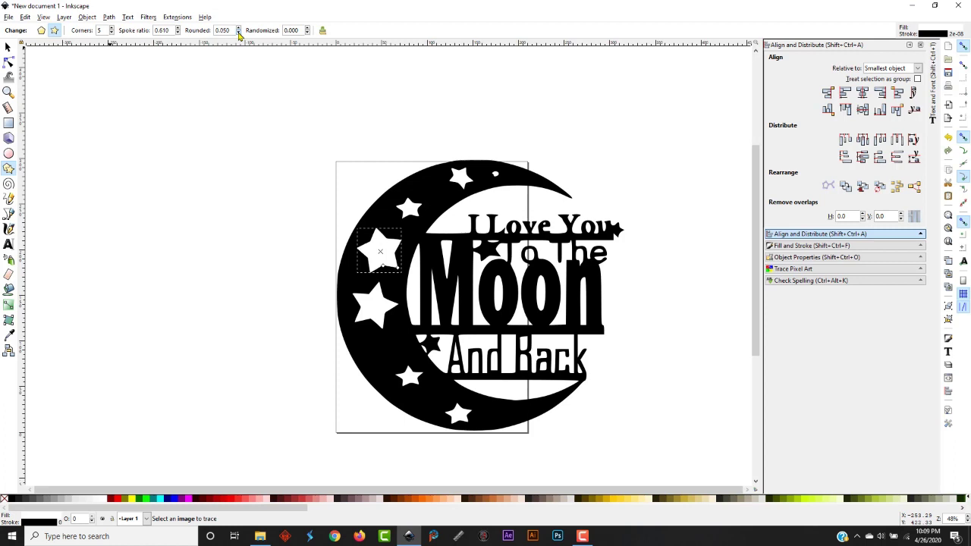
left_click(177, 33)
left_click(177, 33)
left_click(178, 32)
left_click(177, 33)
left_click(177, 32)
left_click(178, 33)
left_click(178, 33)
left_click(177, 32)
left_click(178, 33)
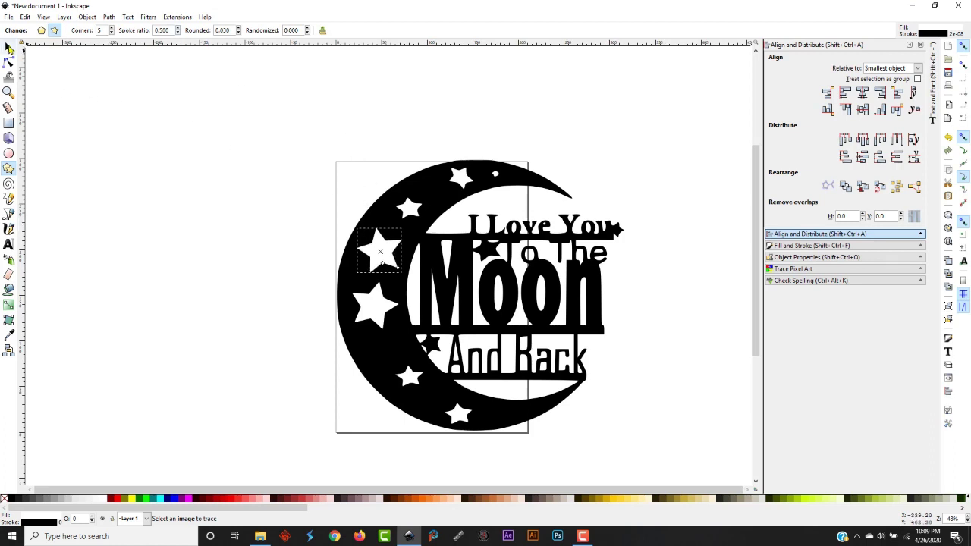
left_click(8, 47)
Move the new star slightly and rotate it a little
mouse_move(379, 266)
left_mouse_down()
mouse_move(361, 311)
mouse_move(372, 265)
left_mouse_up()
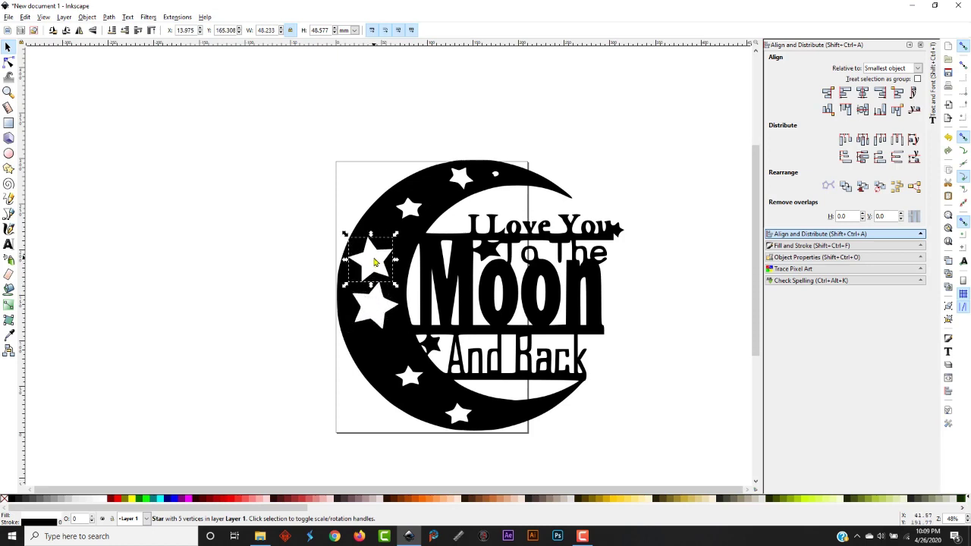
left_click(374, 262)
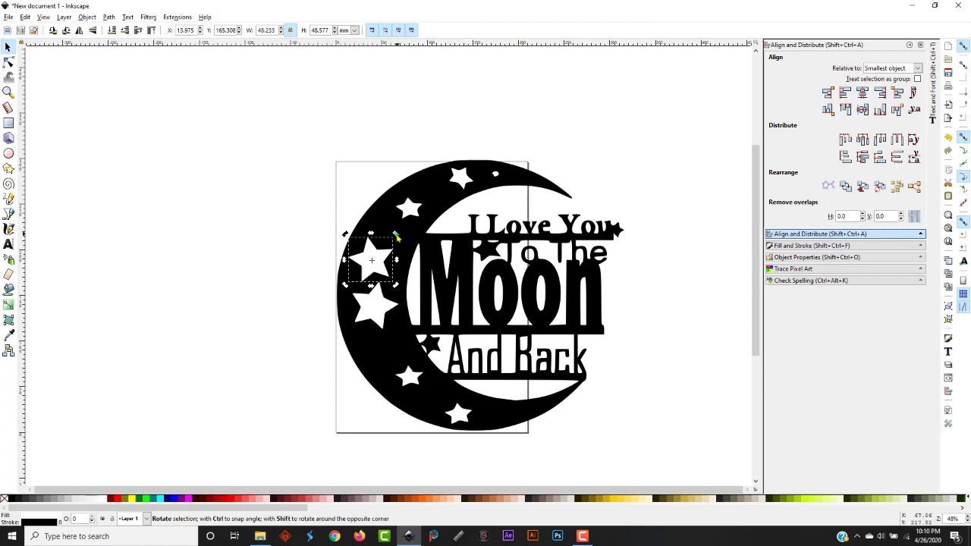
left_click_drag(396, 236, 390, 334)
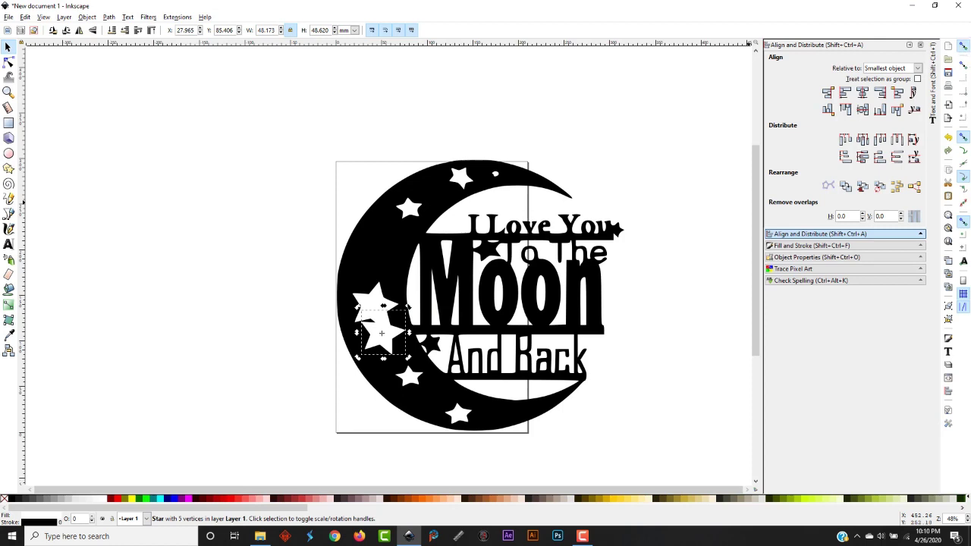
Turn snapping off and zoom in on the stars at the moon's left
left_click(965, 48)
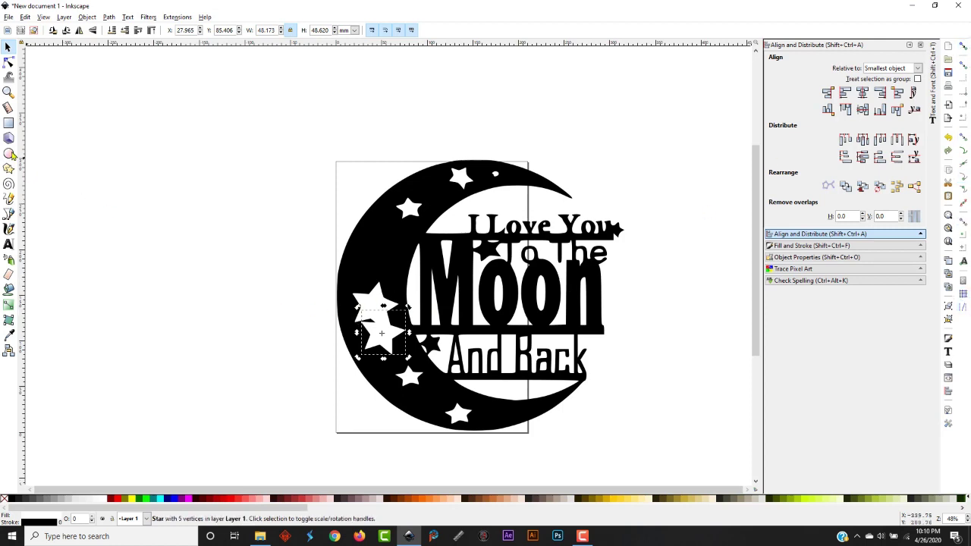
left_click(8, 92)
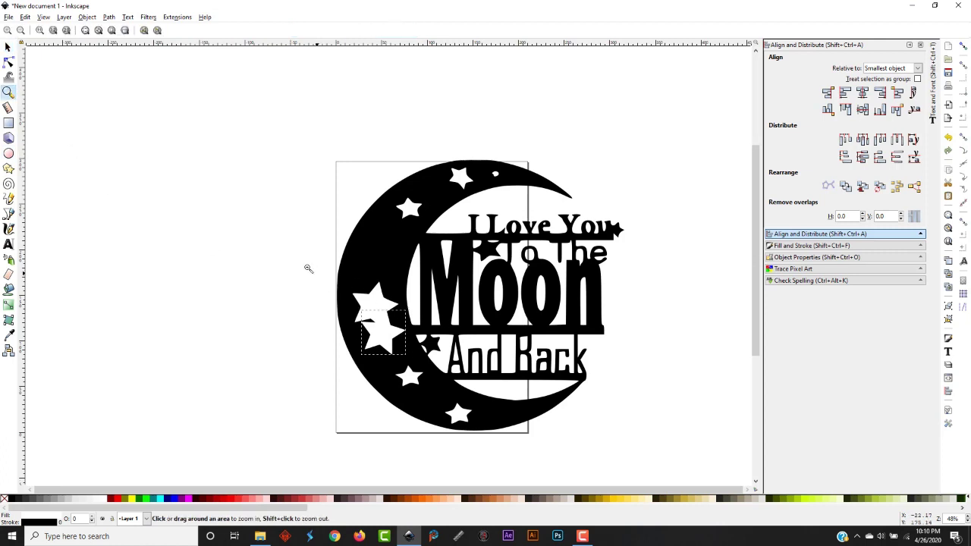
left_click_drag(308, 269, 443, 387)
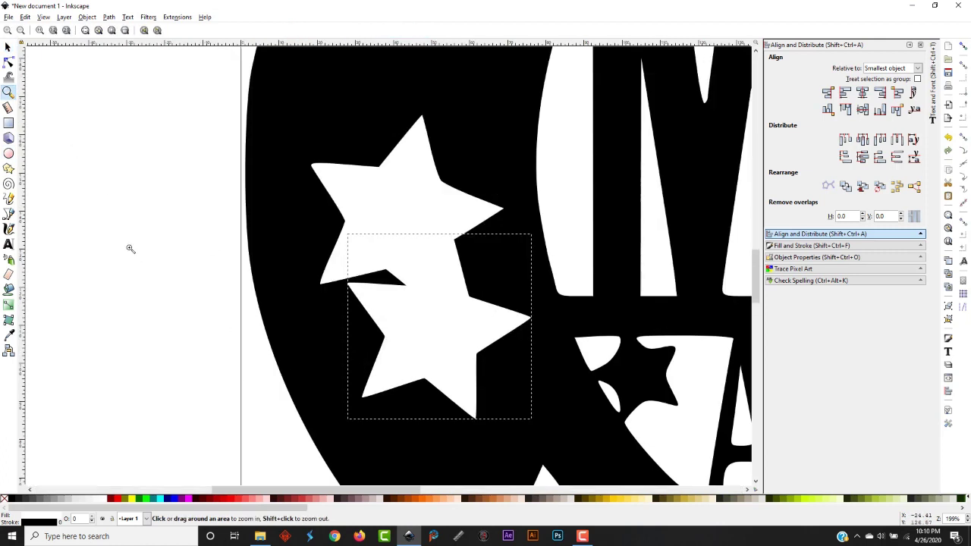
Move, scale and rotate the drawn star to cover the ragged star cutout
left_click(7, 47)
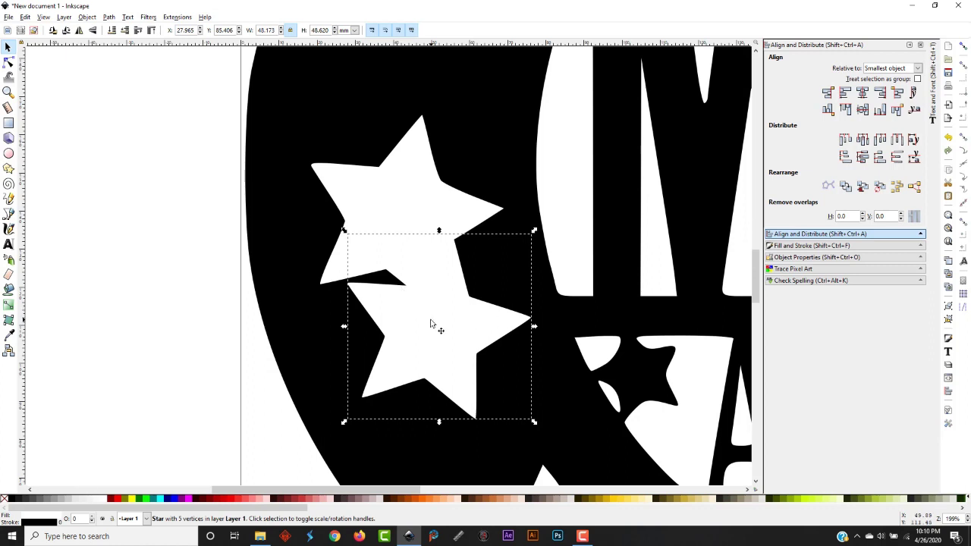
left_click_drag(430, 324, 375, 177)
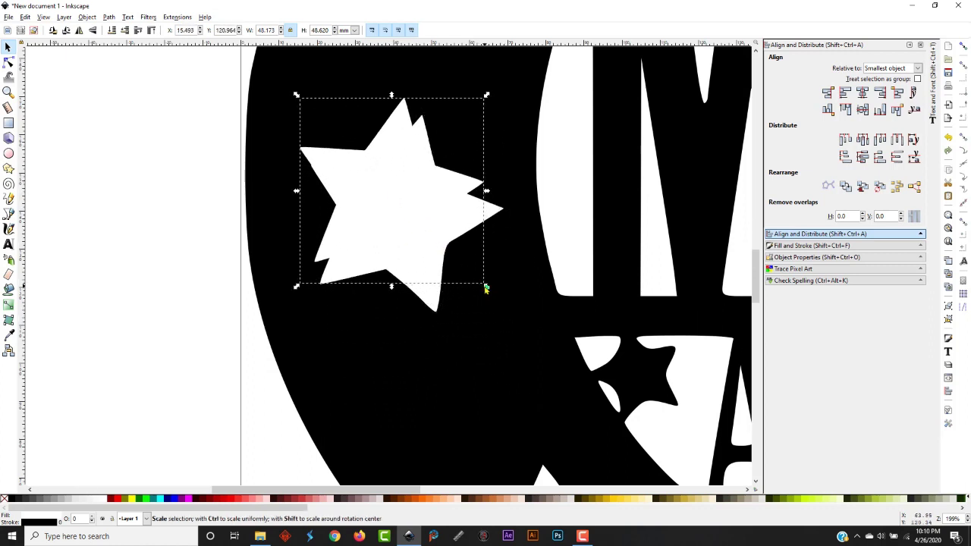
left_click_drag(486, 288, 494, 293)
left_click_drag(423, 223, 414, 217)
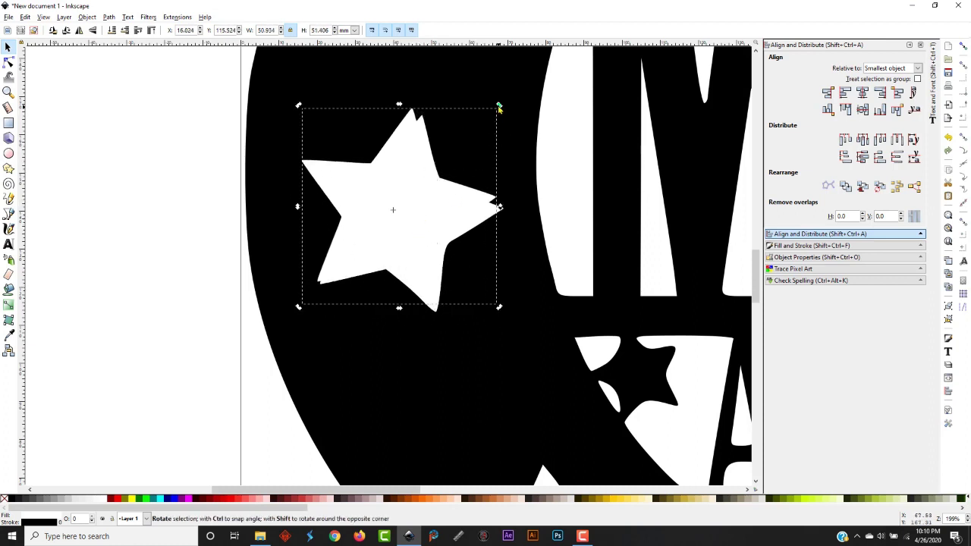
left_click_drag(500, 104, 509, 113)
left_click_drag(436, 177, 418, 206)
left_click(418, 206)
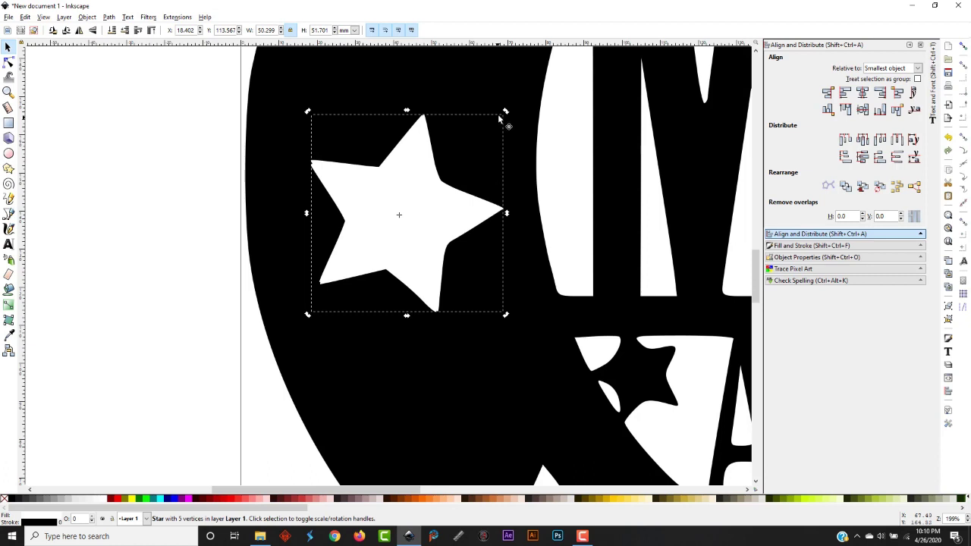
left_click_drag(507, 112, 507, 111)
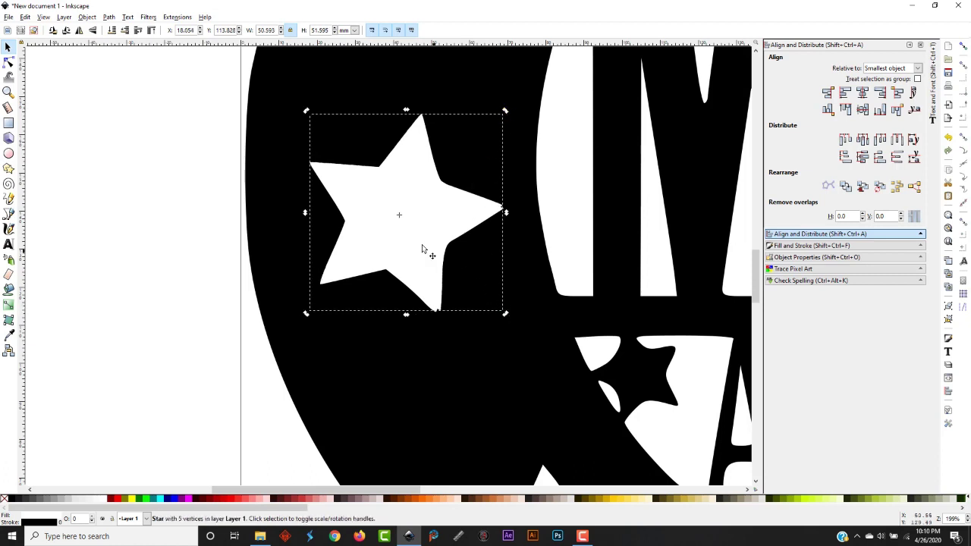
left_click_drag(506, 315, 523, 334)
left_click_drag(424, 264, 410, 256)
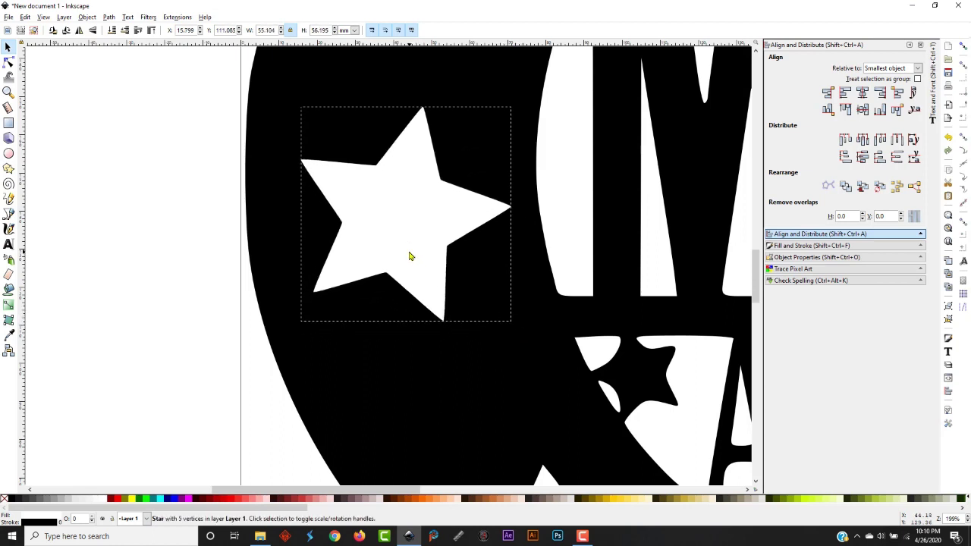
Select the star with the moon path and apply Path > Difference
left_click(434, 366)
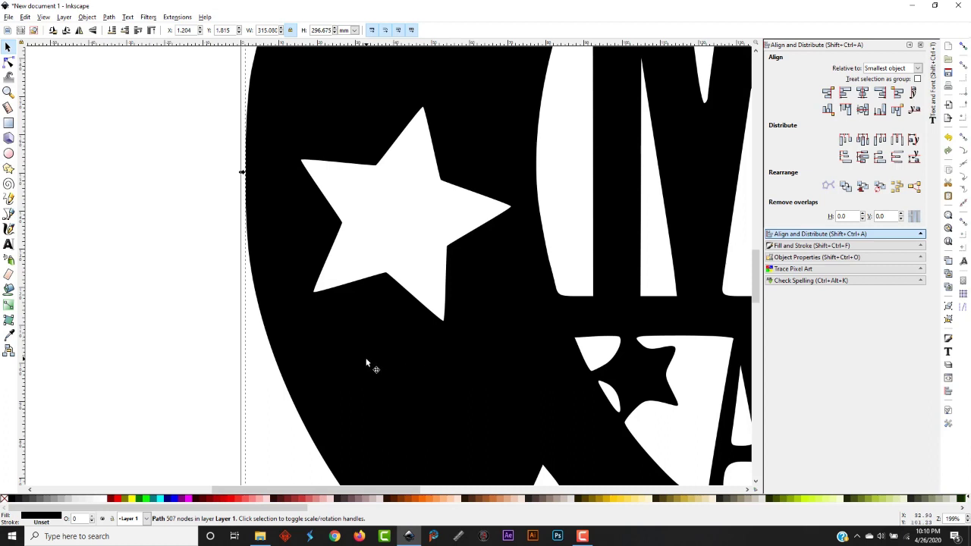
left_click(393, 242)
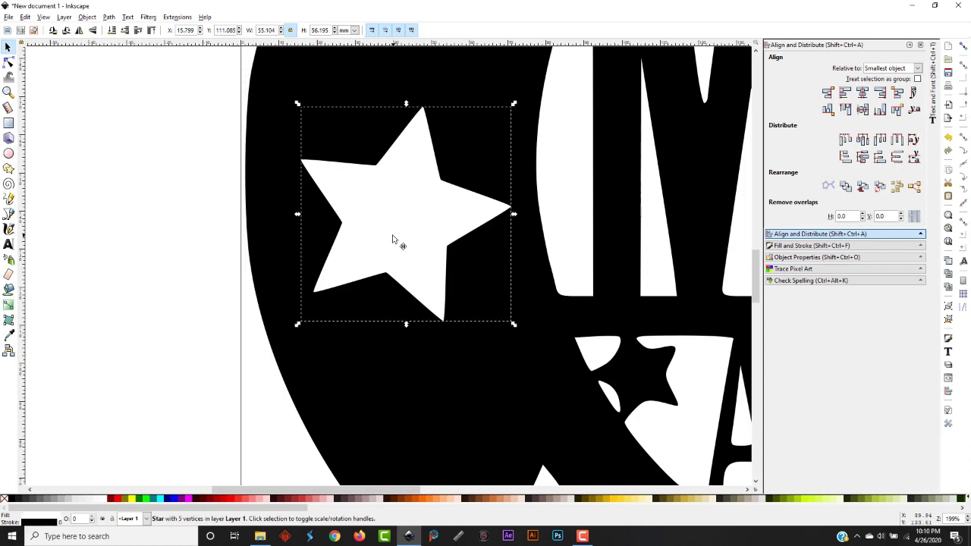
left_click(351, 362, "shift")
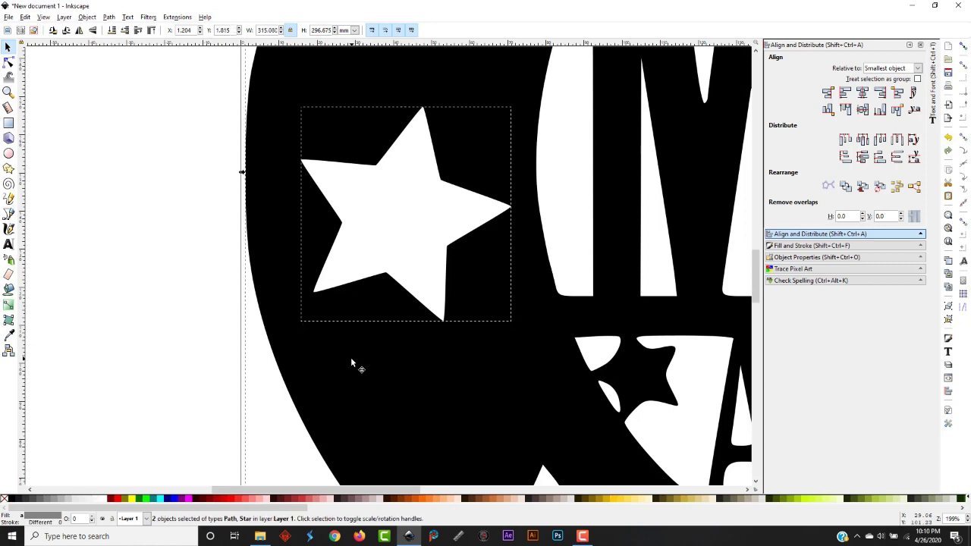
left_click(109, 16)
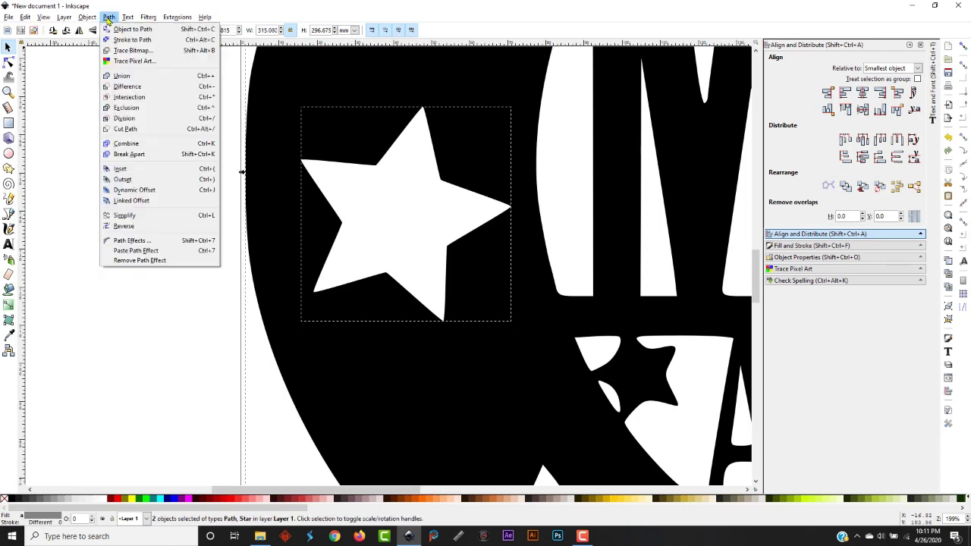
left_click(141, 88)
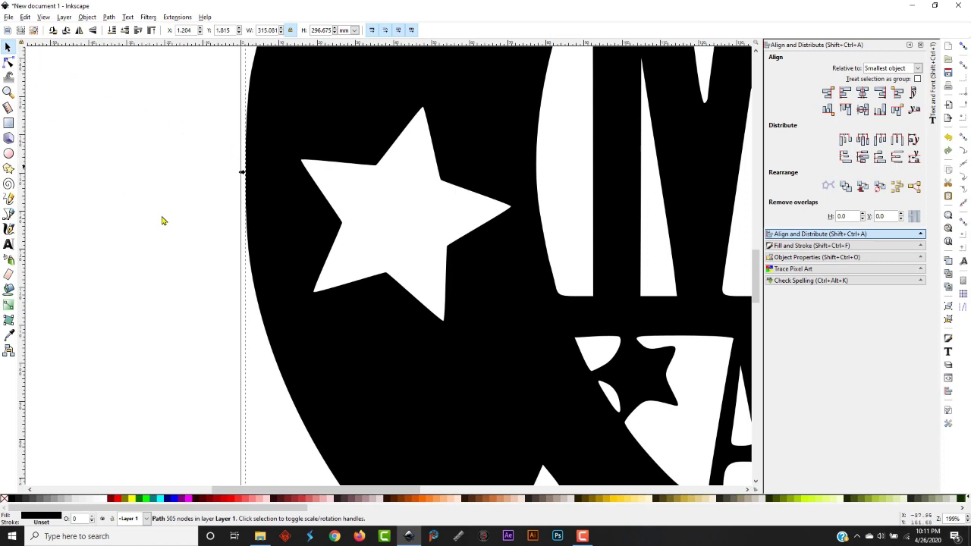
scroll(362, 262, "down", 3, "ctrl")
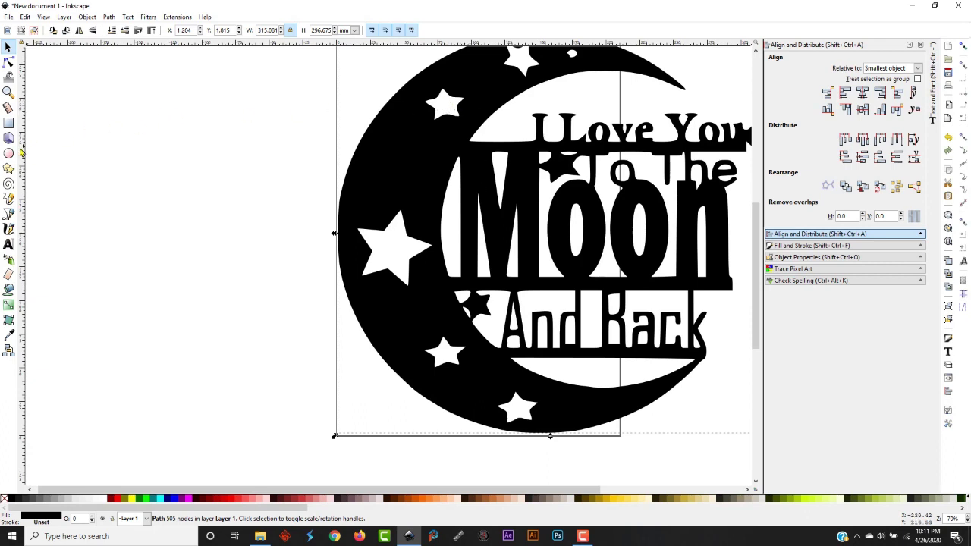
Draw a new star and fit it over the star cutout near the moon's top
left_click(9, 168)
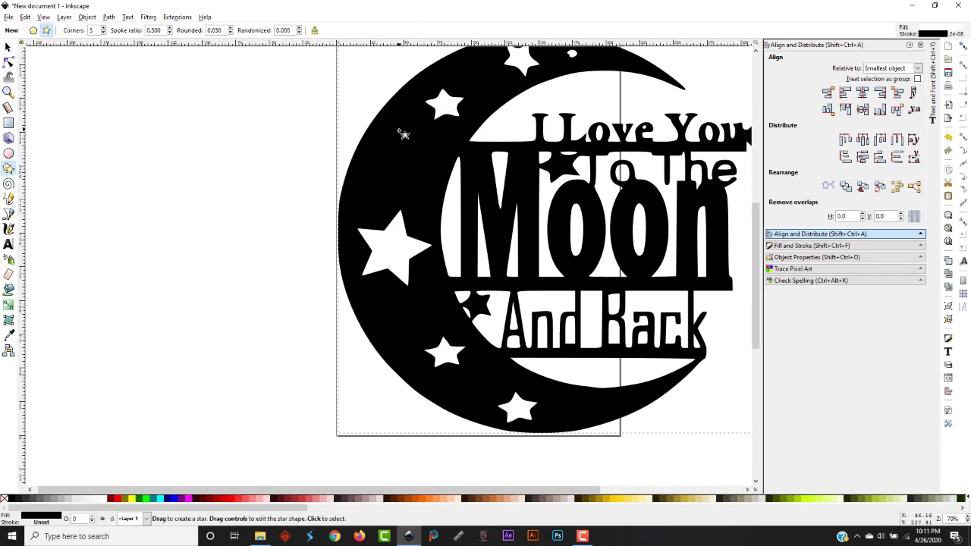
left_click_drag(400, 131, 412, 154)
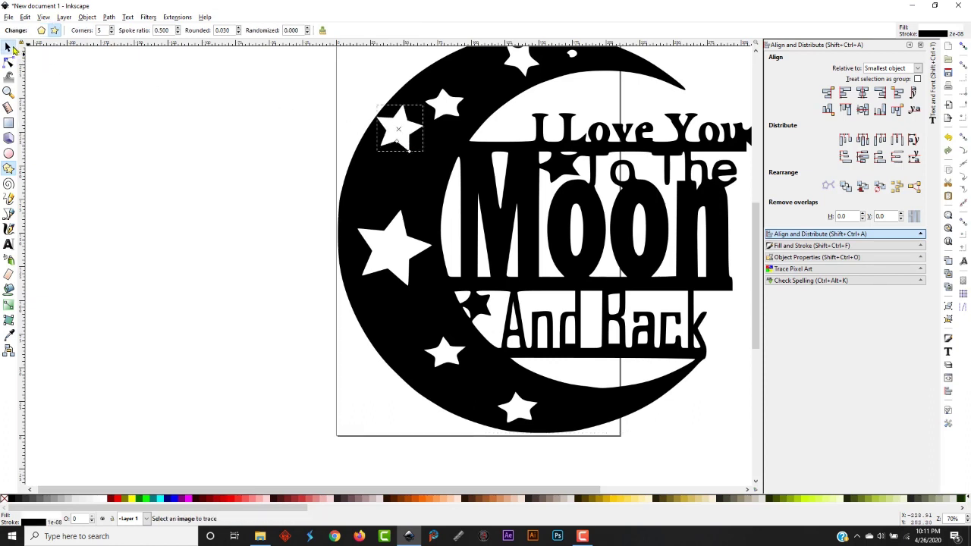
left_click(9, 48)
left_click_drag(400, 134, 447, 113)
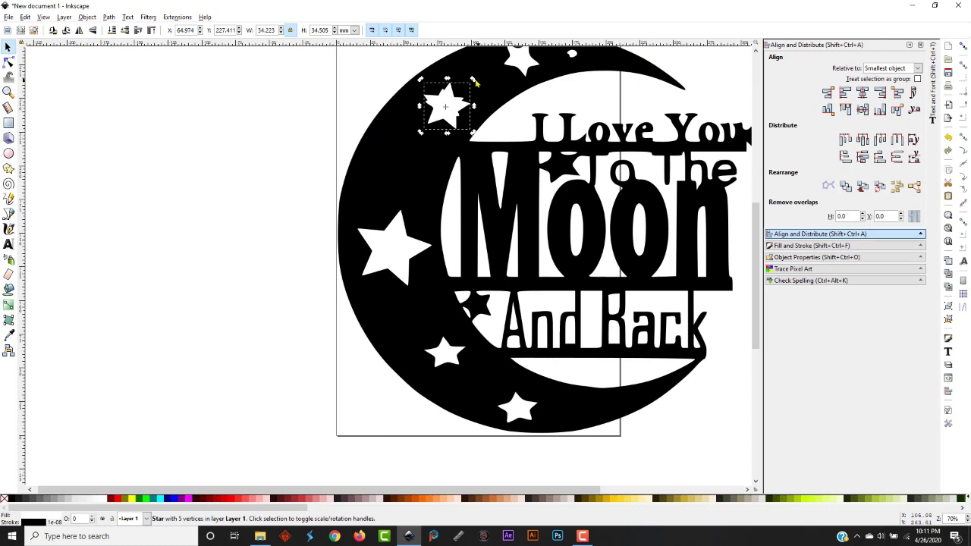
left_click_drag(475, 79, 452, 104)
Select the new star with the moon path and subtract it with Path > Difference
left_click(415, 144)
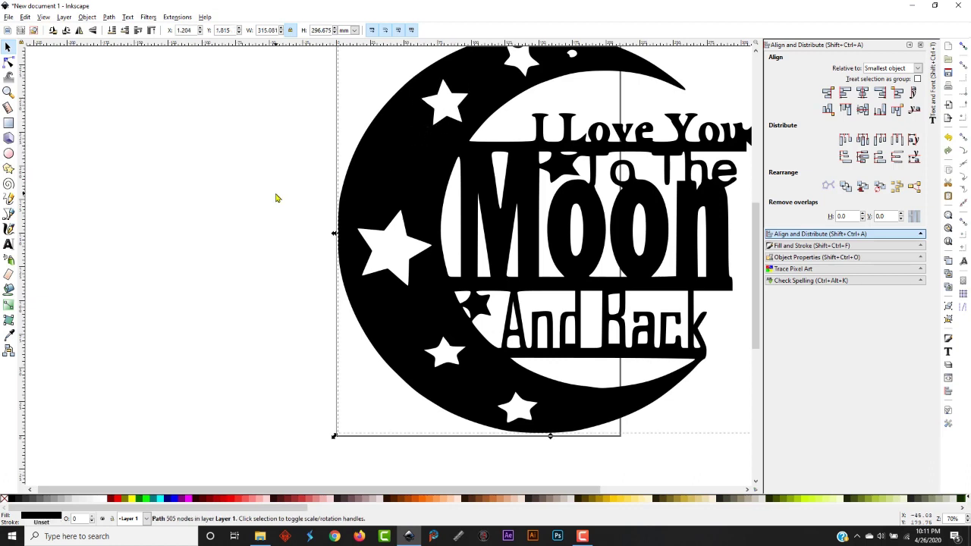
left_click(447, 110)
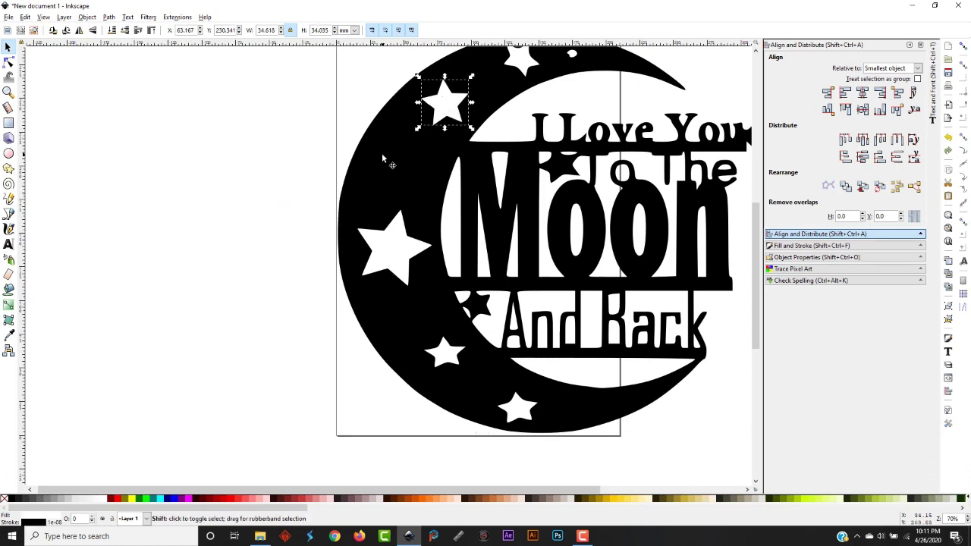
left_click(382, 157, "shift")
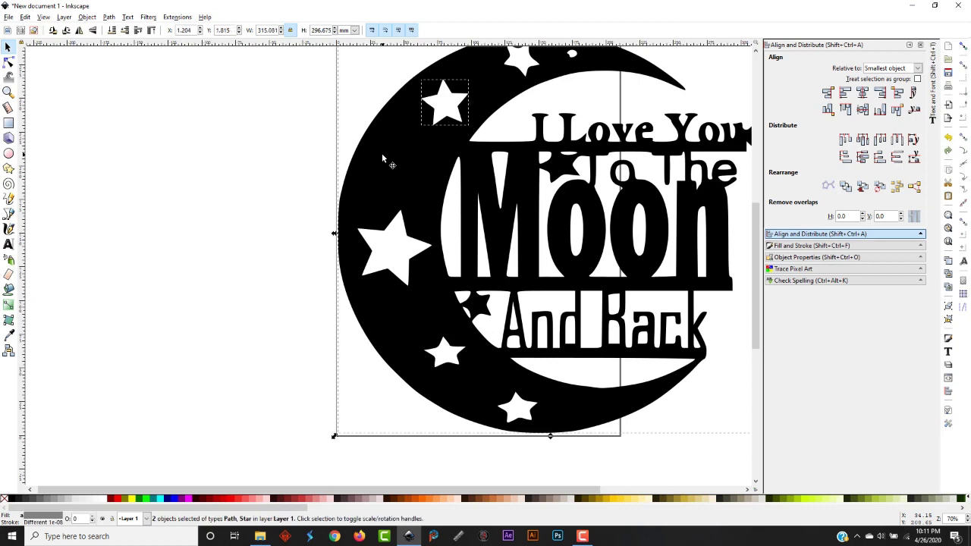
left_click(109, 16)
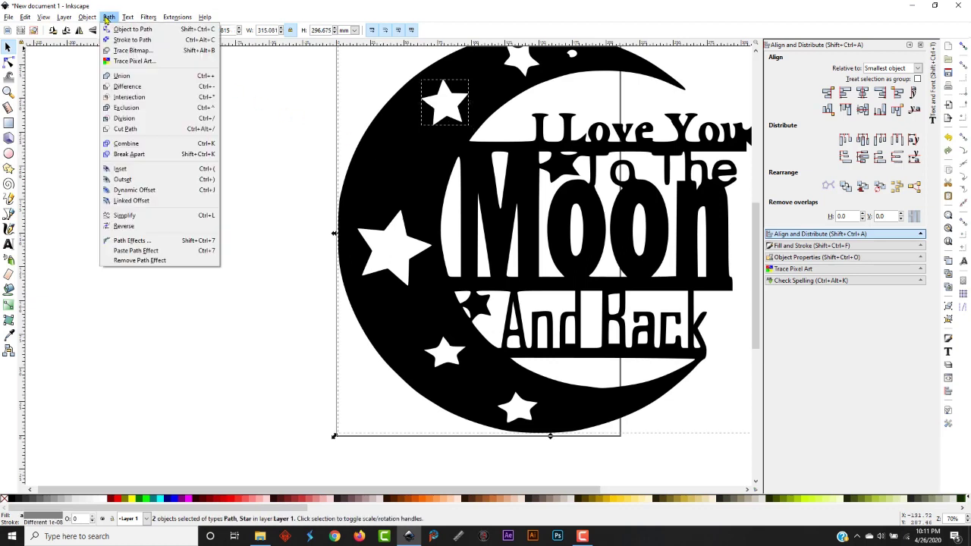
left_click(128, 86)
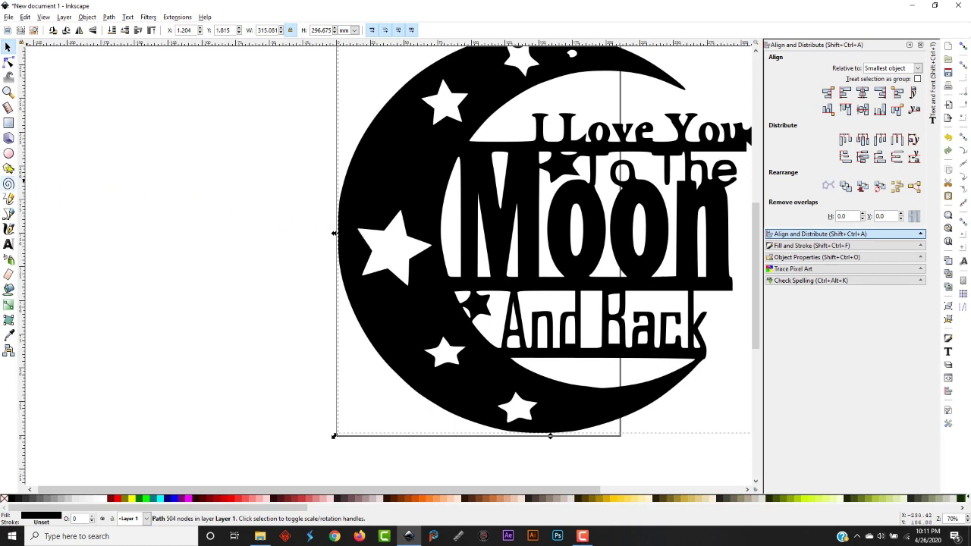
left_click(8, 169)
Draw another star near the moon's lower left and rotate it slightly
left_click_drag(407, 322, 452, 352)
key("s")
left_click(445, 349)
left_click(450, 346)
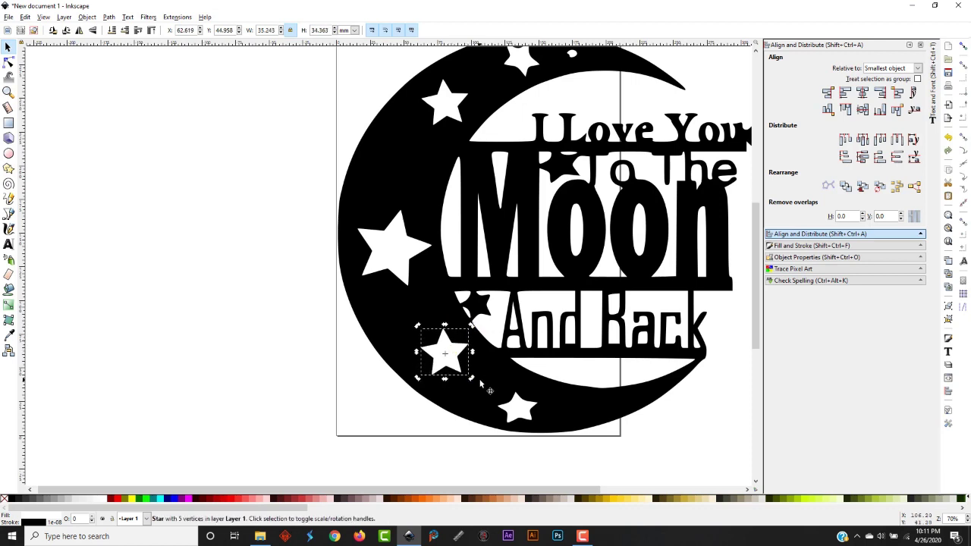
Select the lower-left star with the moon path and apply Path > Difference
left_click(465, 398)
left_click(454, 359, "shift")
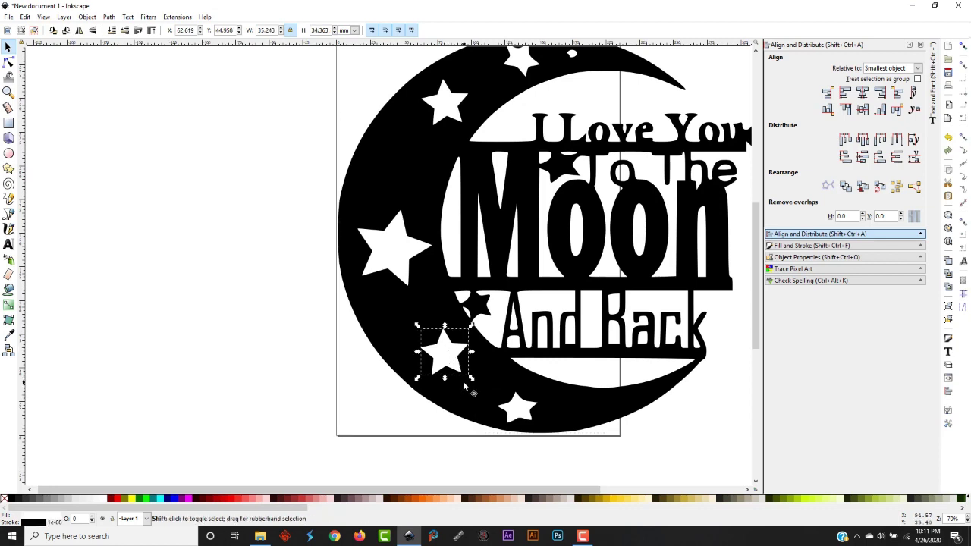
left_click(462, 383)
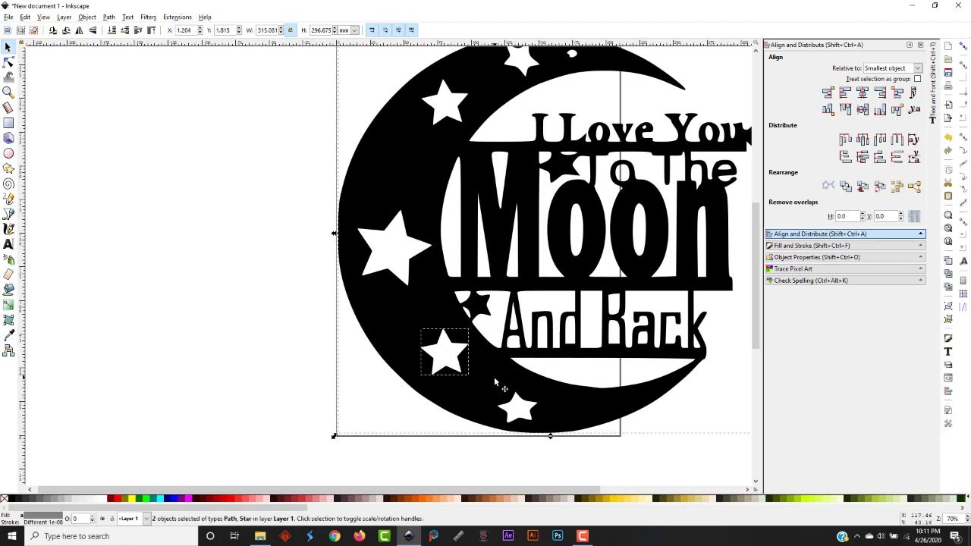
left_click(269, 338)
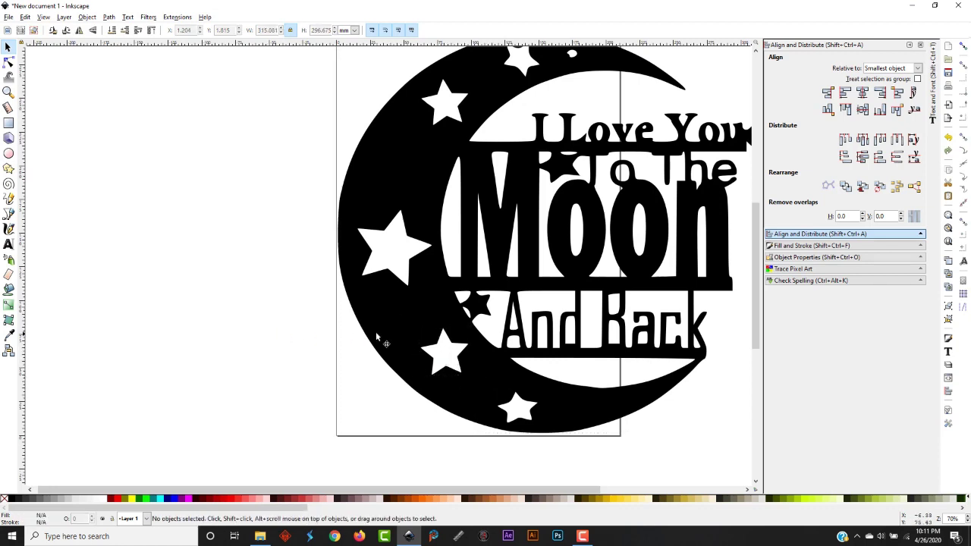
left_click(459, 358)
key("shift")
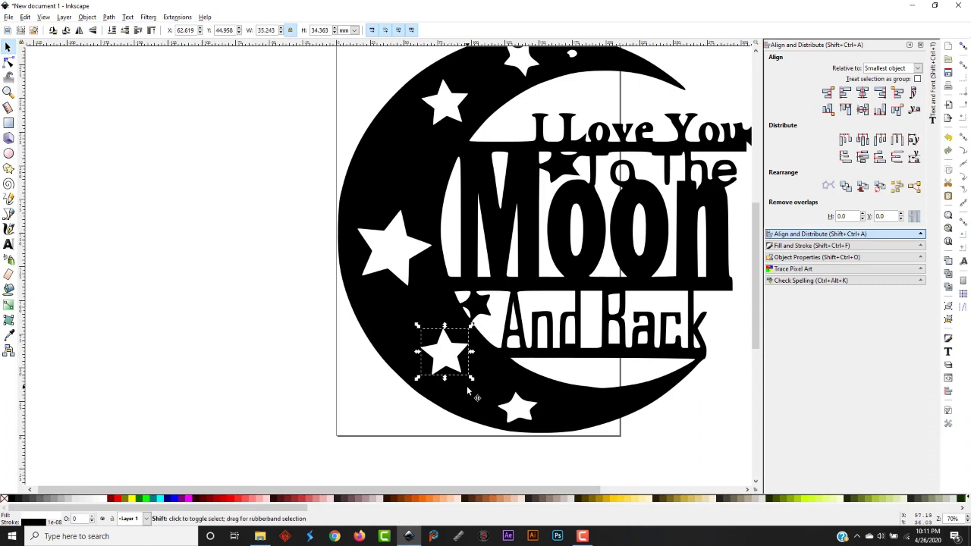
left_click(467, 388, "shift")
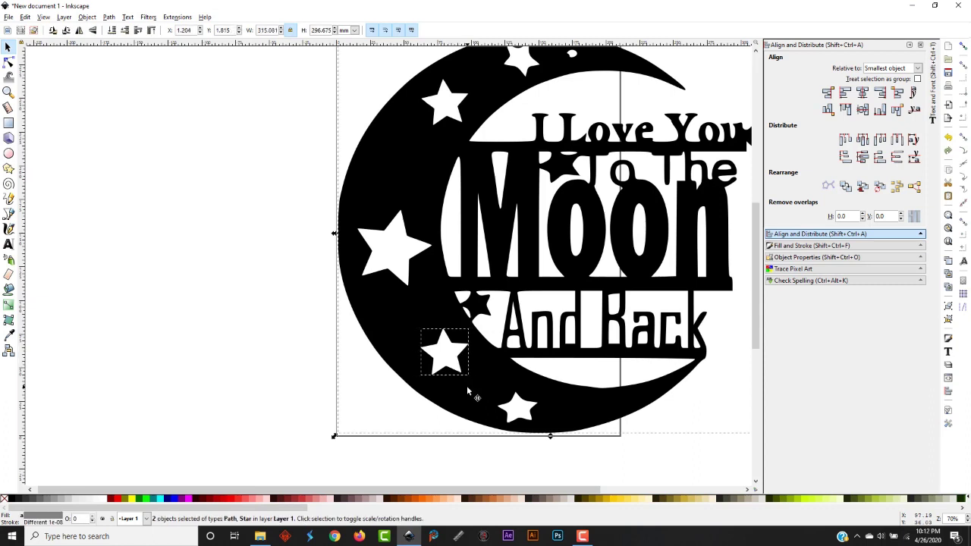
left_click(109, 18)
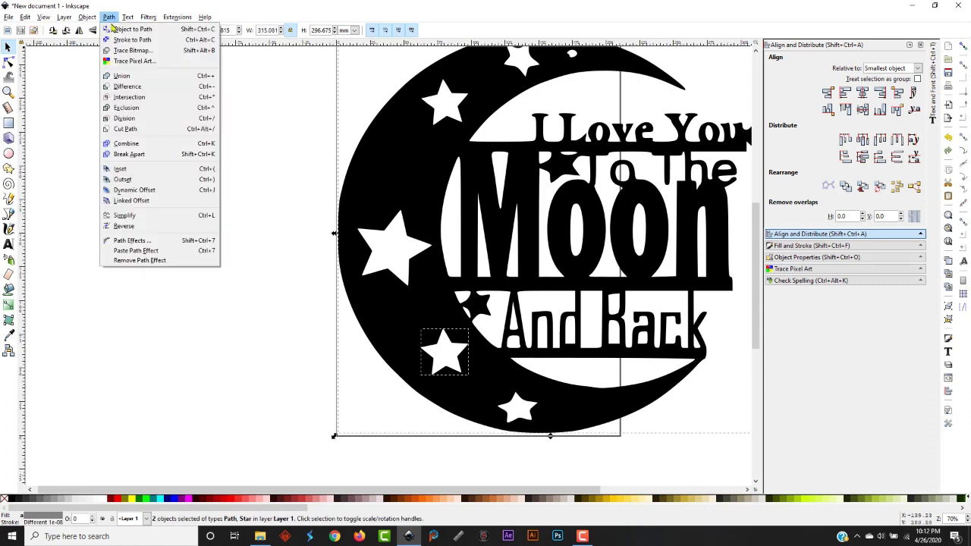
left_click(136, 87)
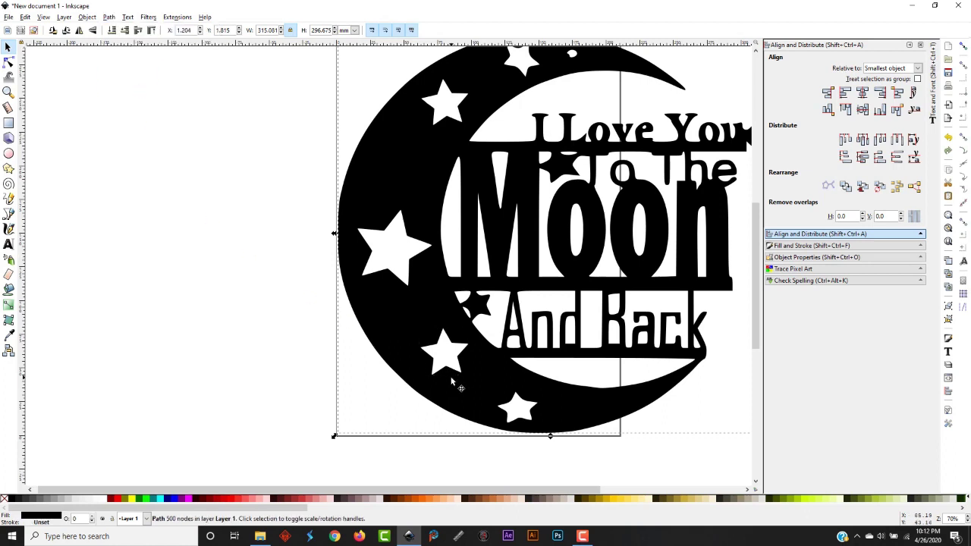
Draw a new star, move it onto the bottom star, and shrink it
left_click(8, 170)
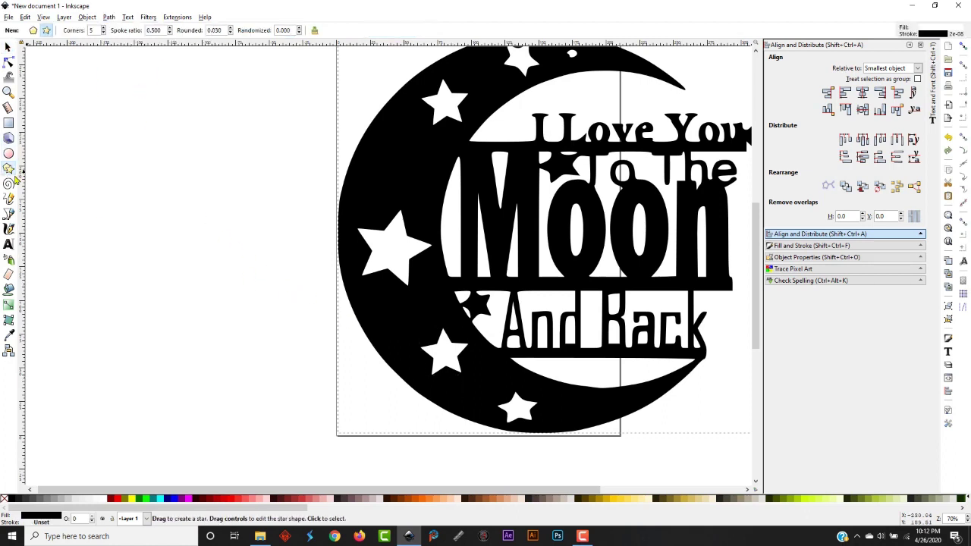
left_click_drag(487, 373, 513, 395)
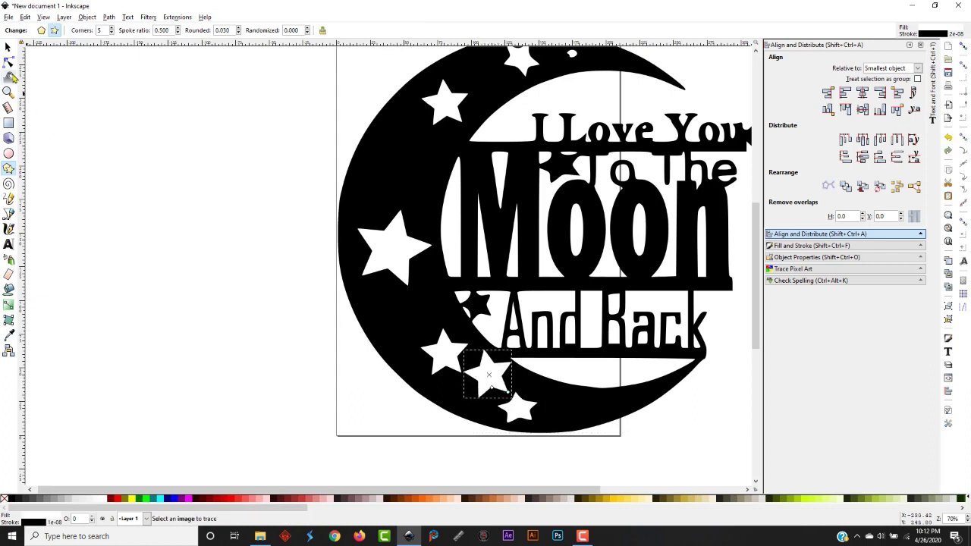
left_click(8, 47)
left_click_drag(494, 370, 522, 403)
left_click(530, 407)
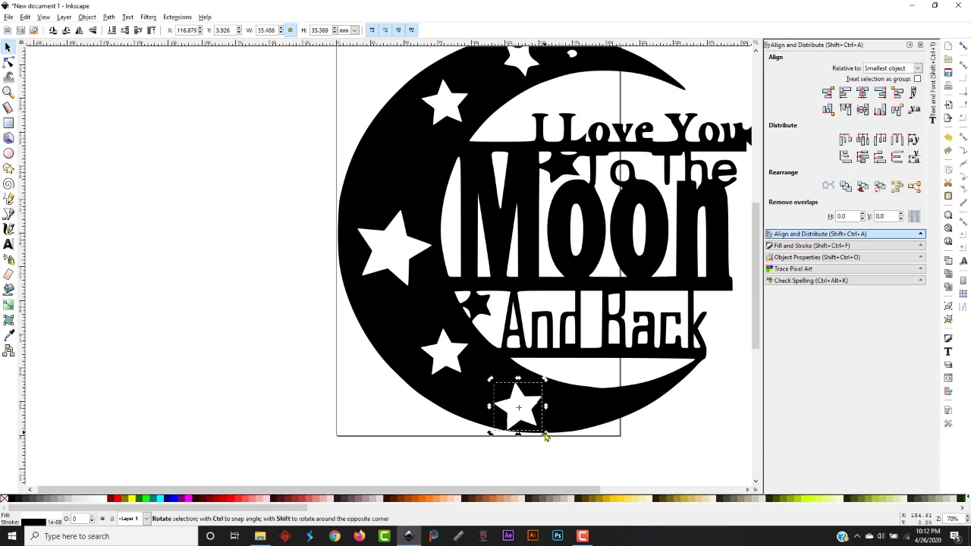
left_click_drag(545, 436, 542, 388)
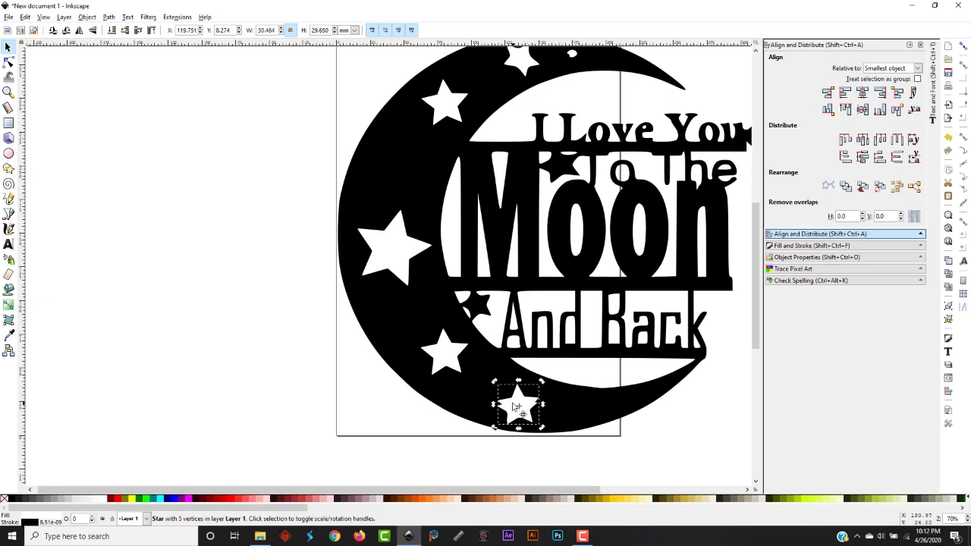
Resize and rotate the star to match the bottom star, about 34.2 × 33.6 mm
left_click_drag(495, 384, 490, 377)
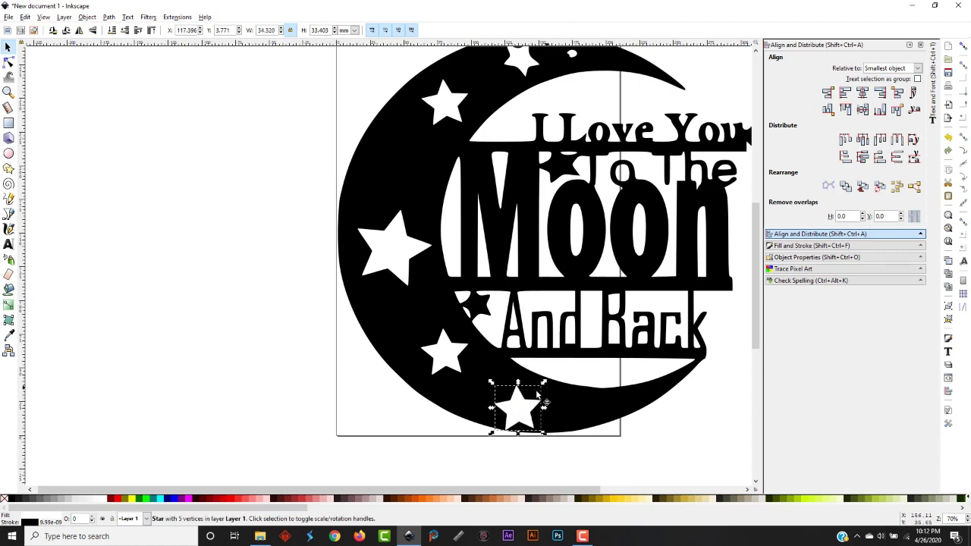
left_click(522, 412)
left_click_drag(544, 382, 525, 405)
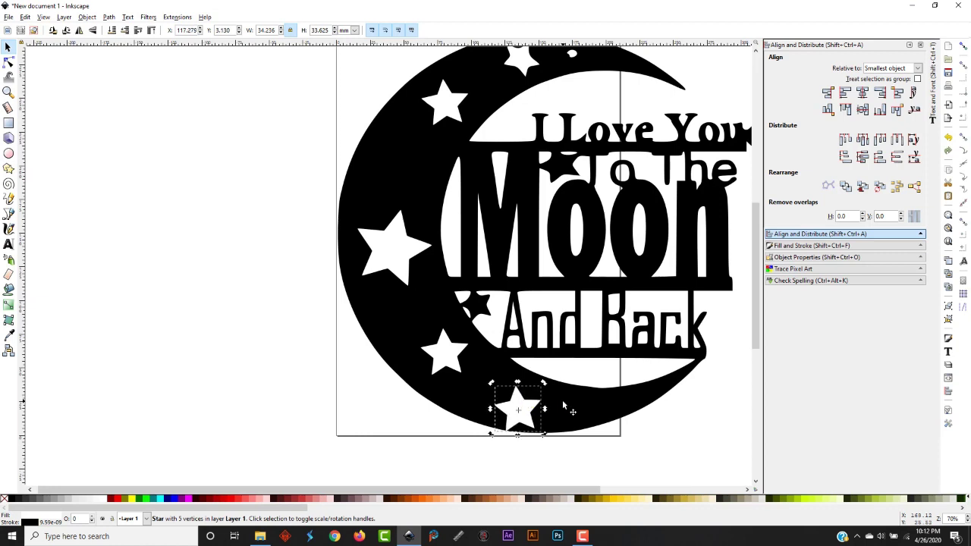
left_click(531, 426)
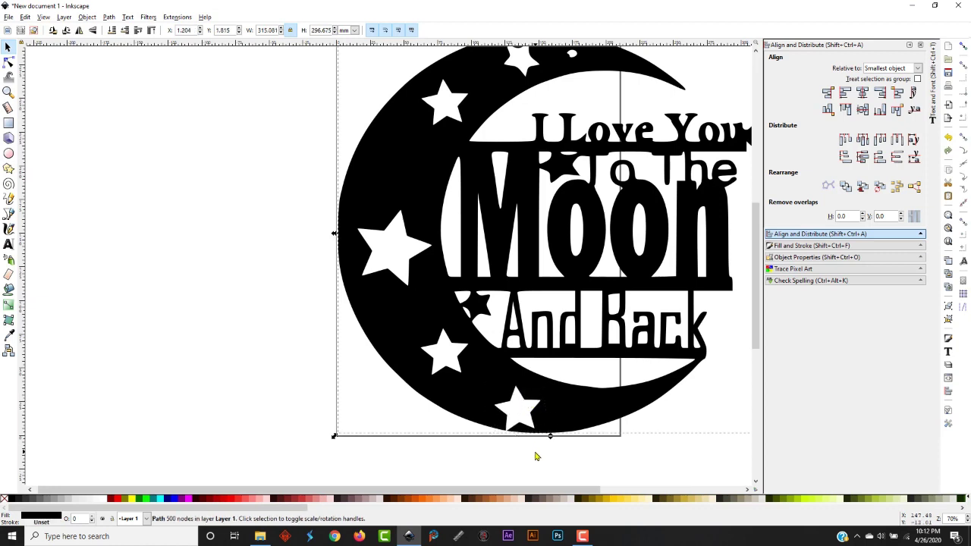
left_click(513, 417)
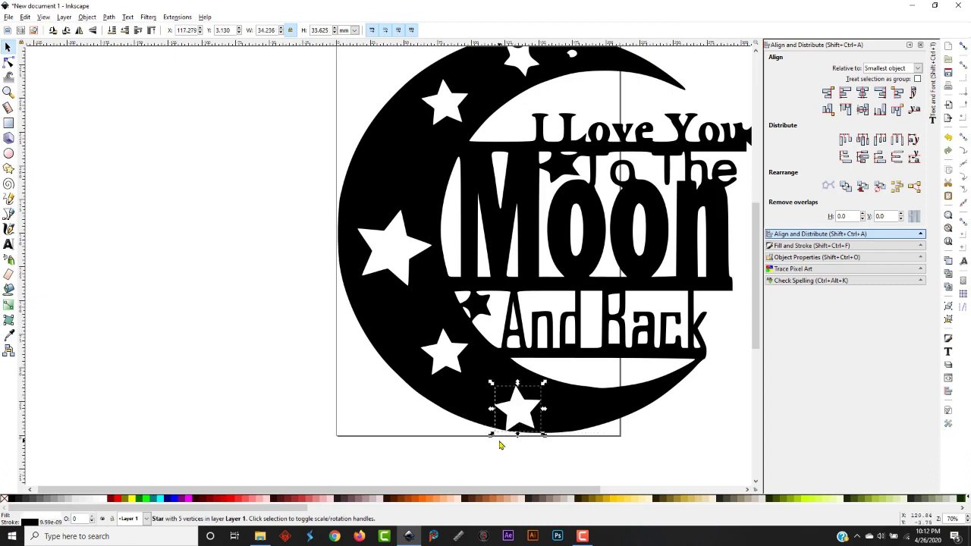
left_click(500, 445)
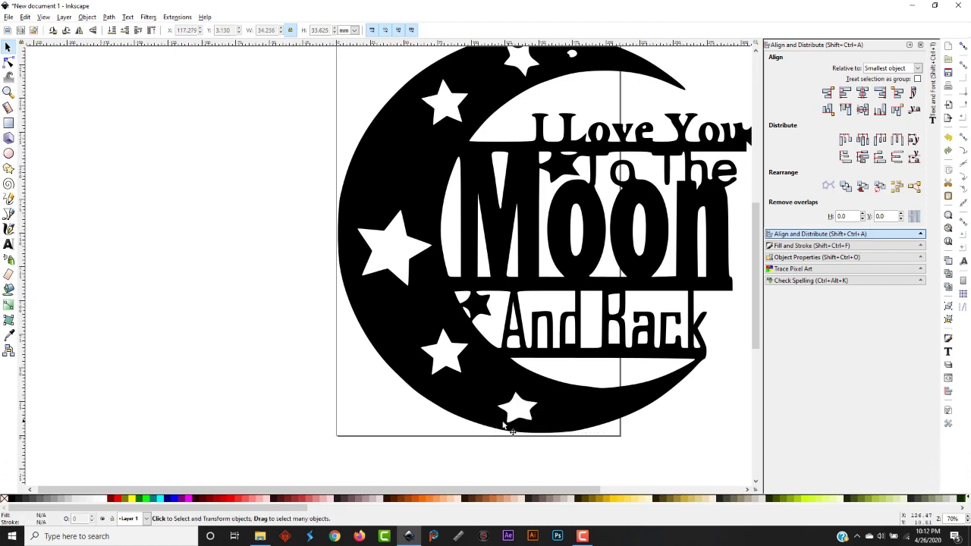
left_click(7, 123)
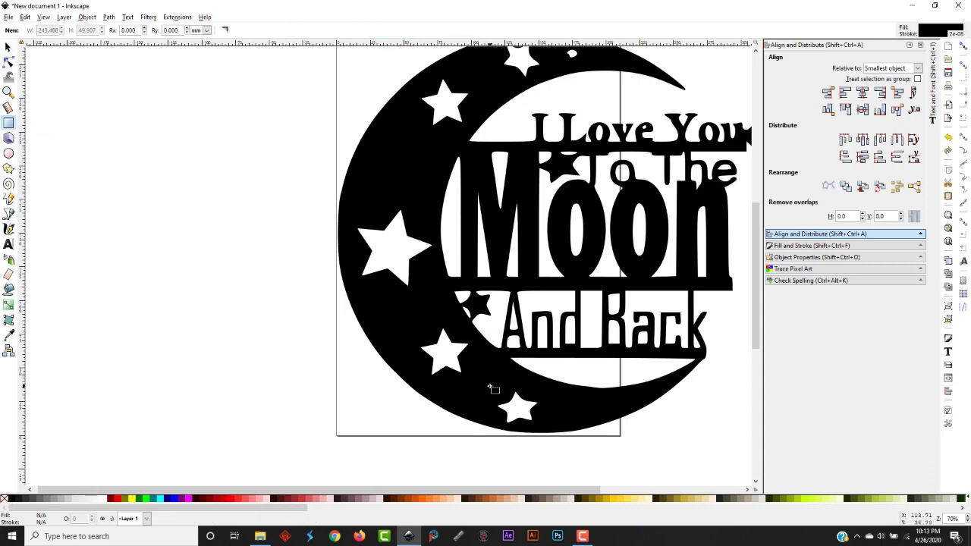
Draw a 46.5 × 28.9 mm rectangle over the bottom star and union it into the moon path
left_click_drag(491, 388, 550, 425)
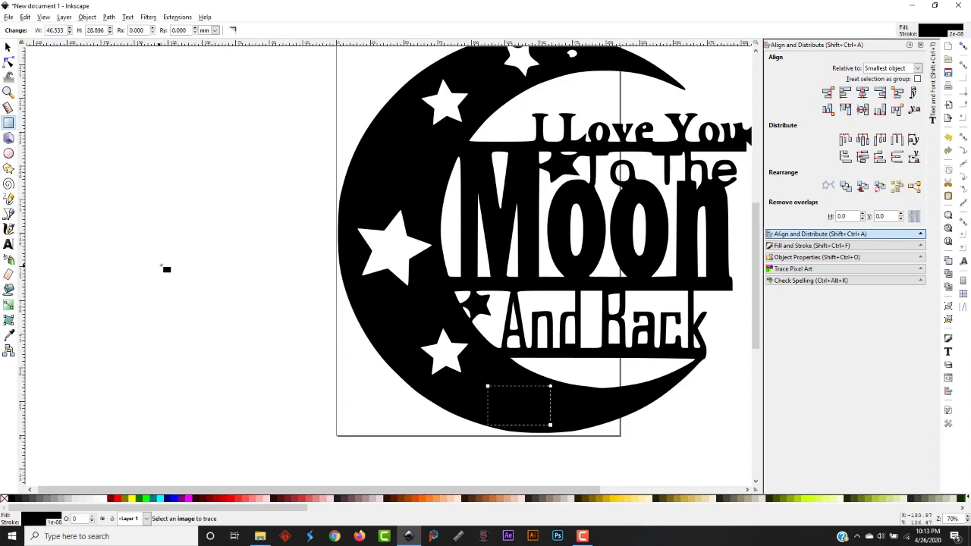
left_click(8, 47)
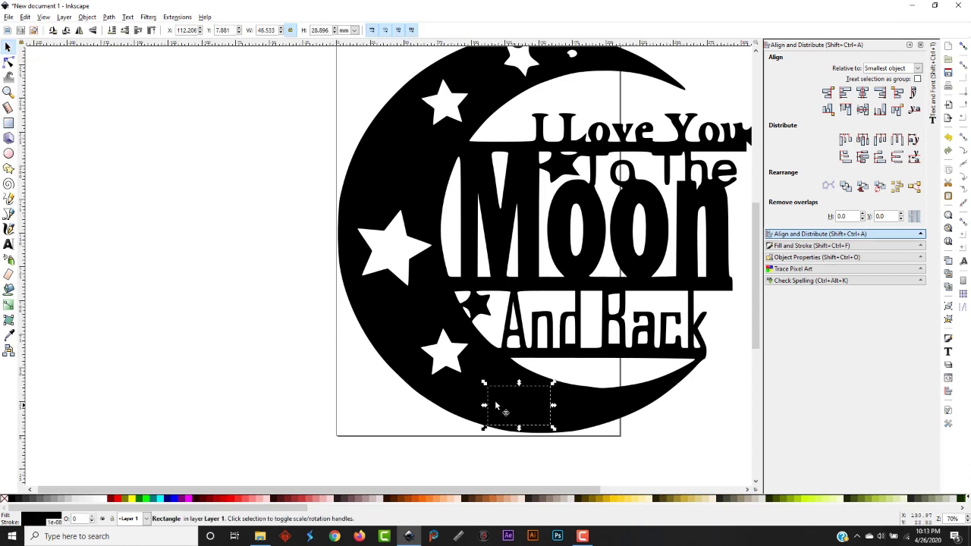
left_click(459, 397, "shift")
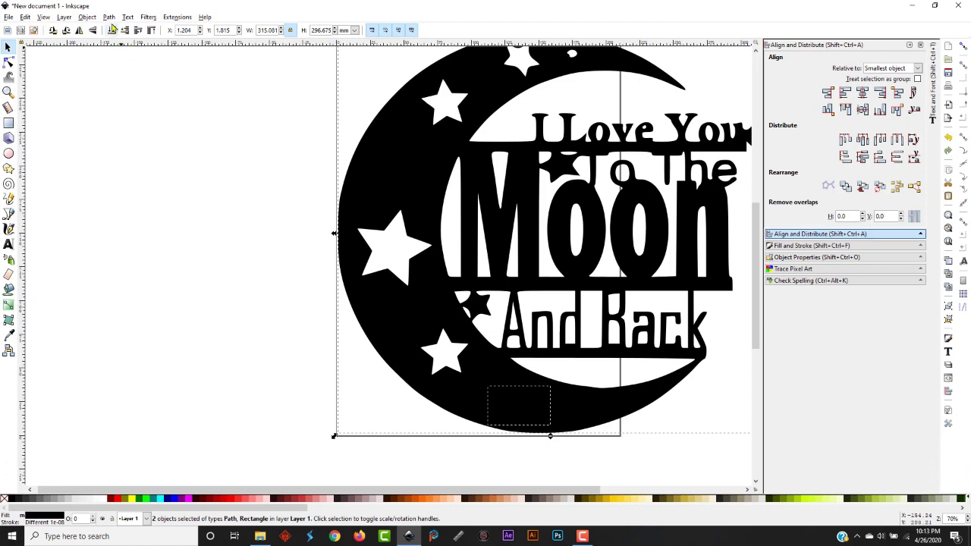
left_click(110, 17)
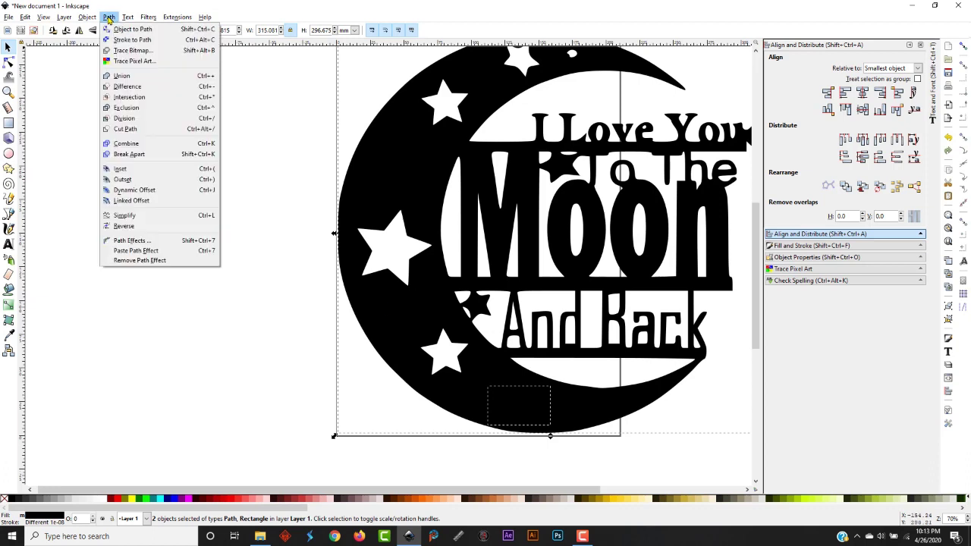
left_click(127, 76)
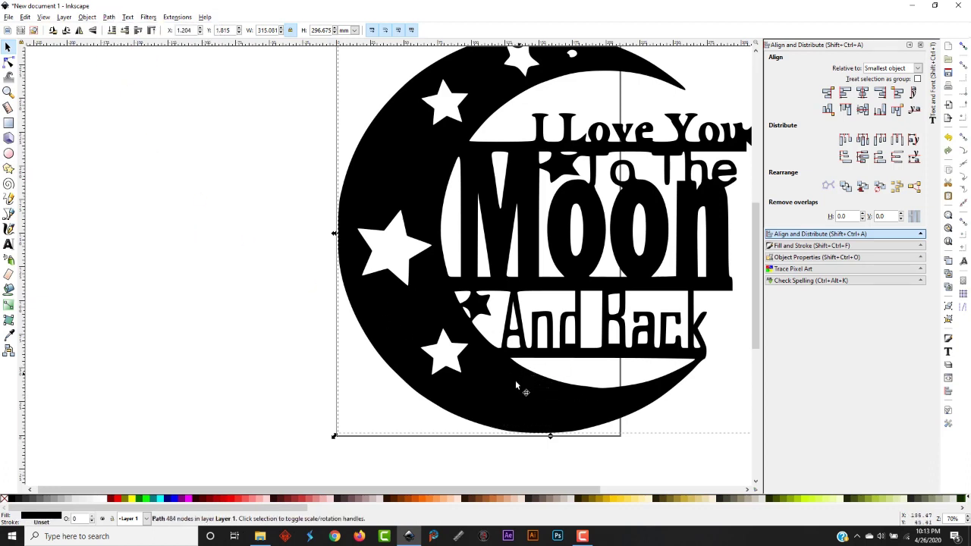
left_click(311, 391)
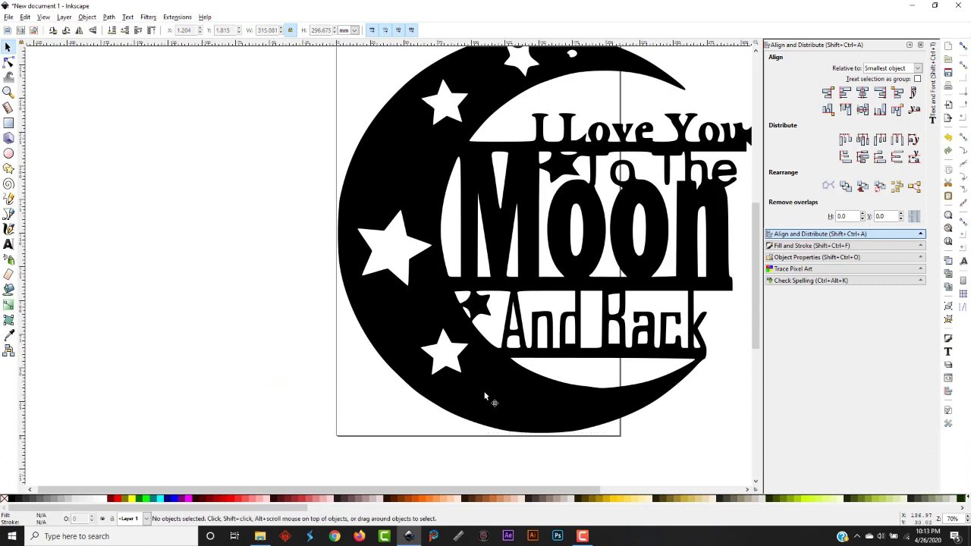
Draw a white star and position it near the moon's bottom edge
left_click(9, 168)
left_click_drag(490, 376, 508, 392)
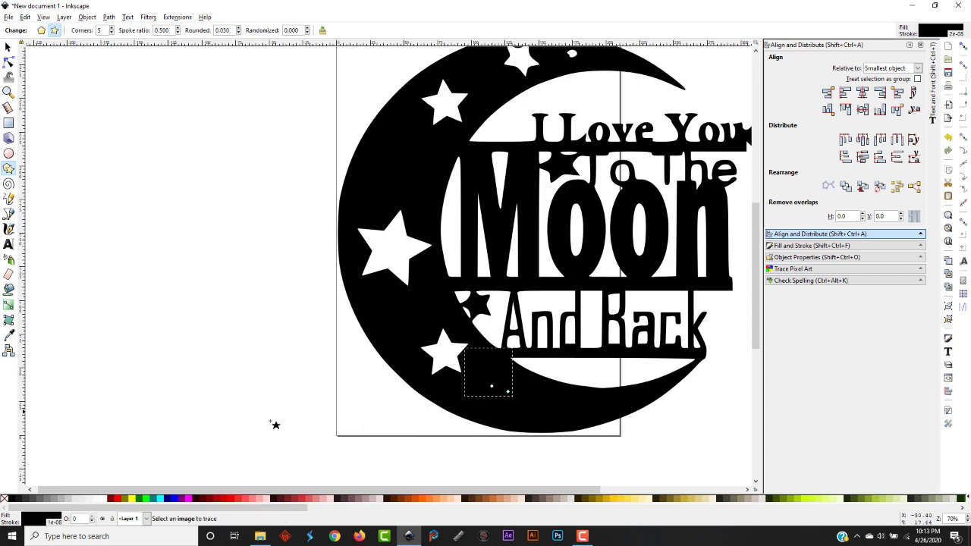
left_click(106, 500)
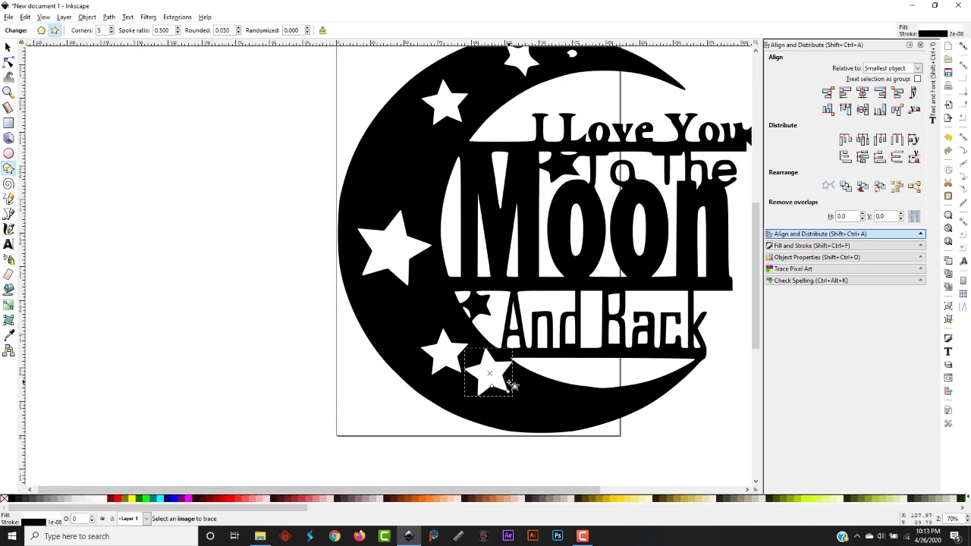
left_click(7, 47)
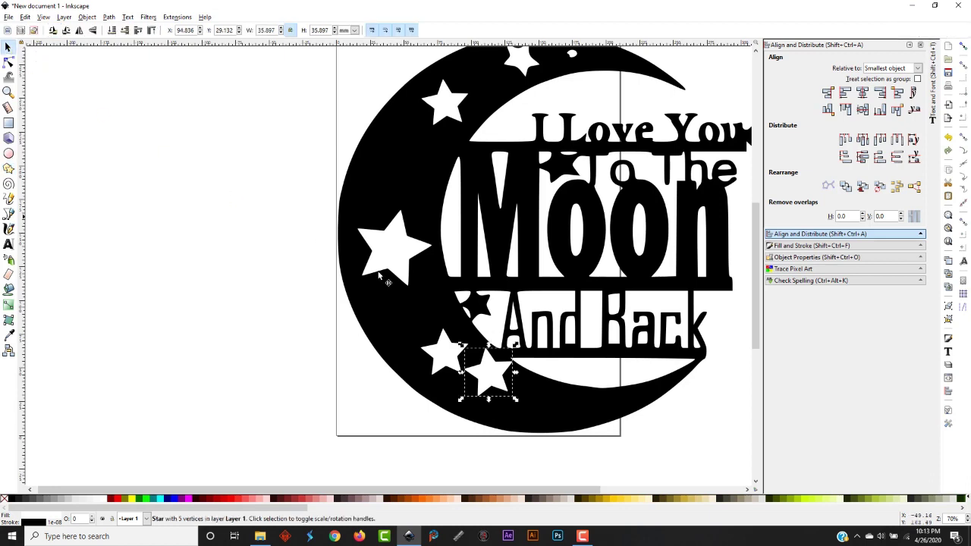
left_click_drag(498, 379, 511, 404)
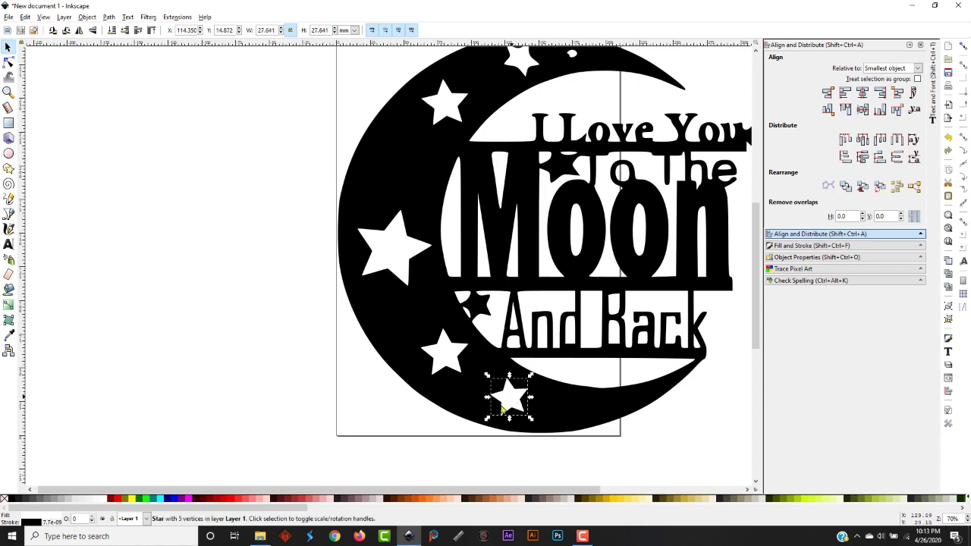
left_click(439, 430)
Select the star with the moon and subtract it using Path > Difference
left_click(519, 398)
left_click(462, 398, "shift")
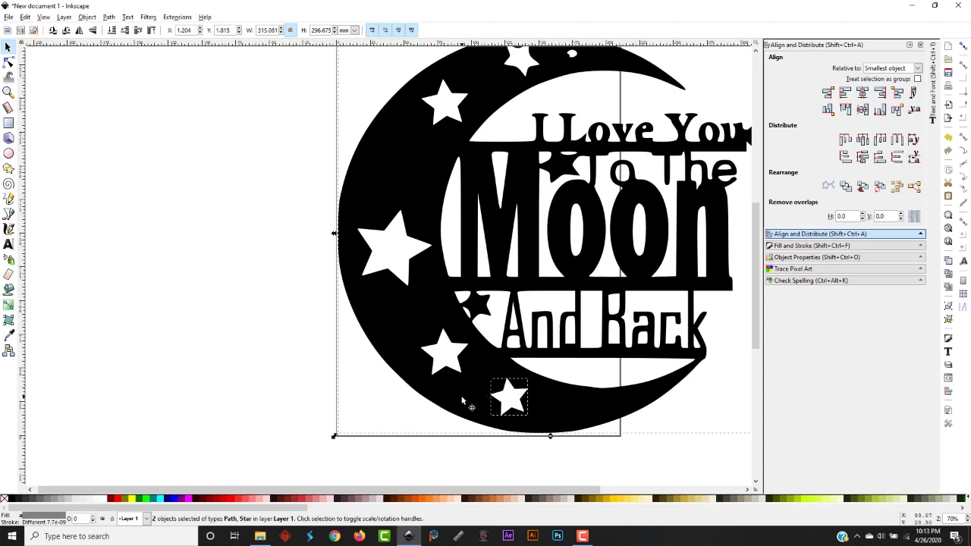
left_click(108, 17)
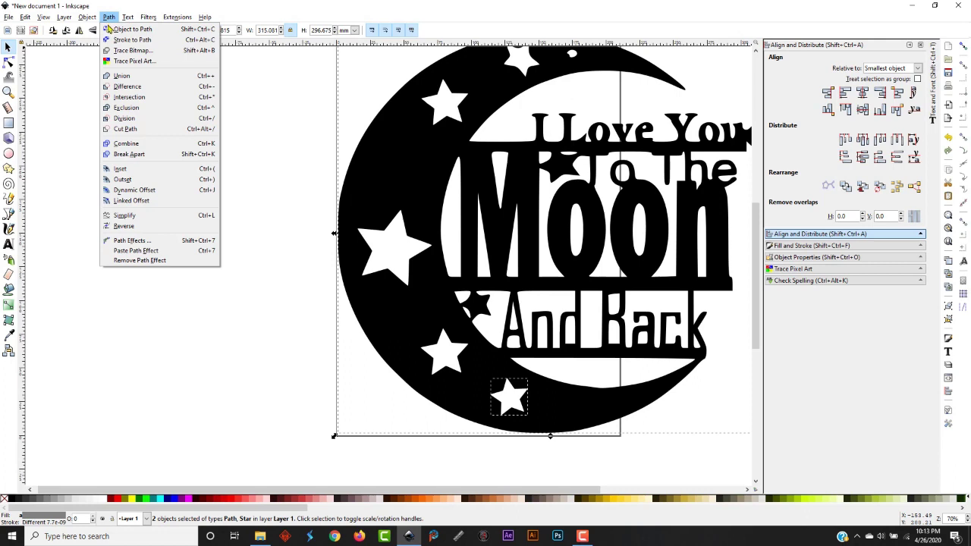
left_click(136, 88)
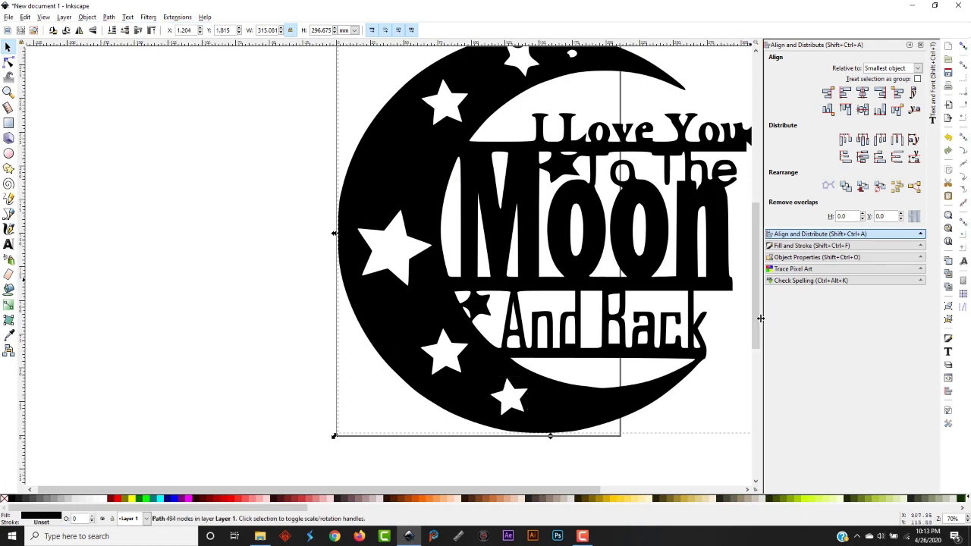
Draw a rectangle over the star hole near the moon's top and fill it black
scroll(610, 264, "up", 3)
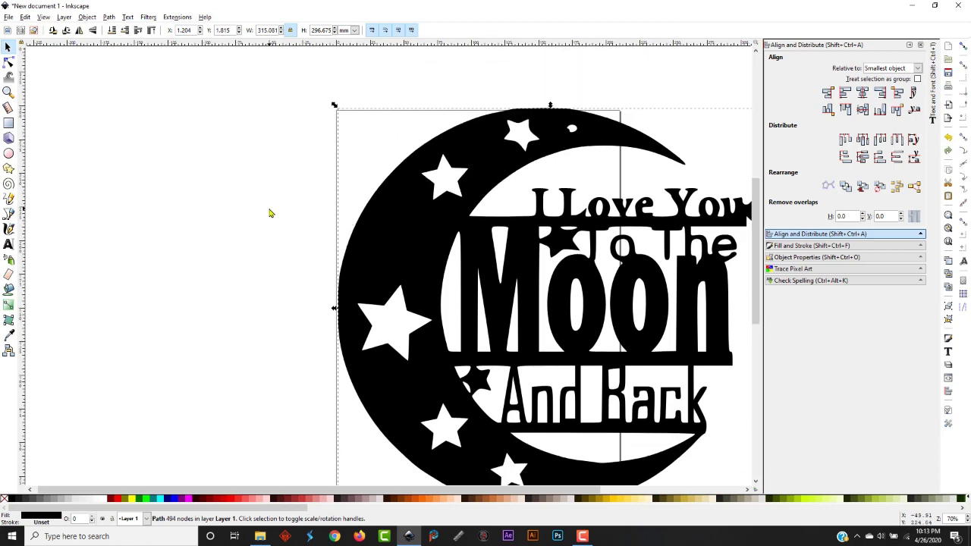
left_click(8, 123)
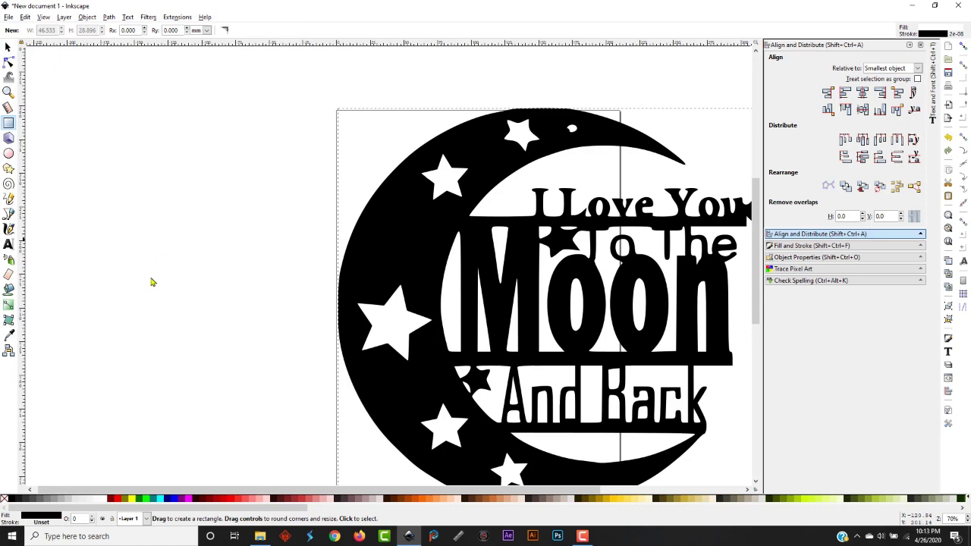
right_click(167, 251)
left_click(353, 360)
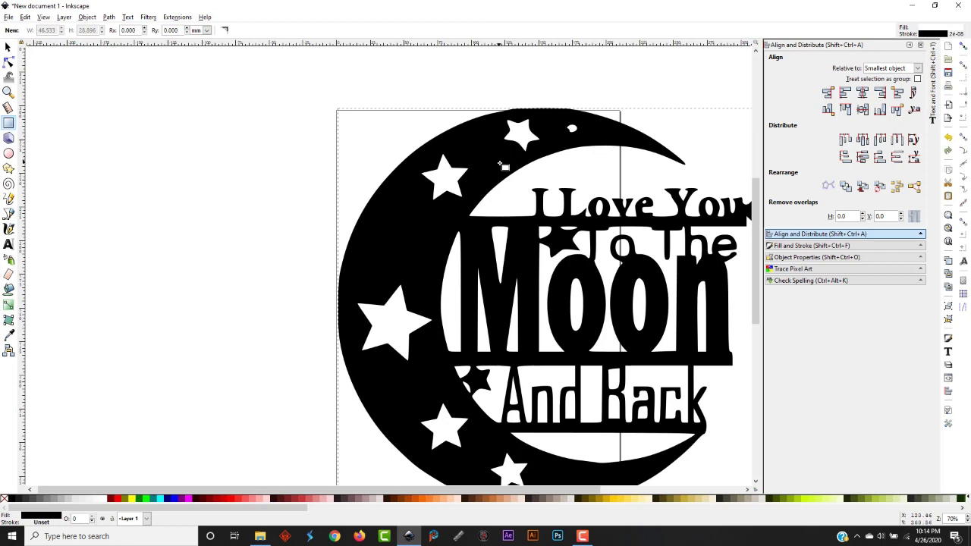
left_click_drag(503, 161, 543, 114)
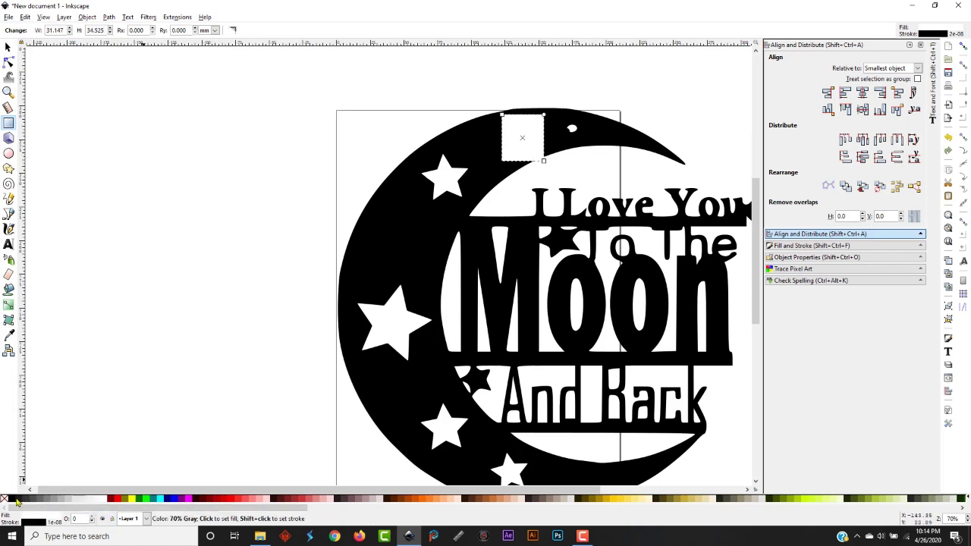
left_click(11, 499)
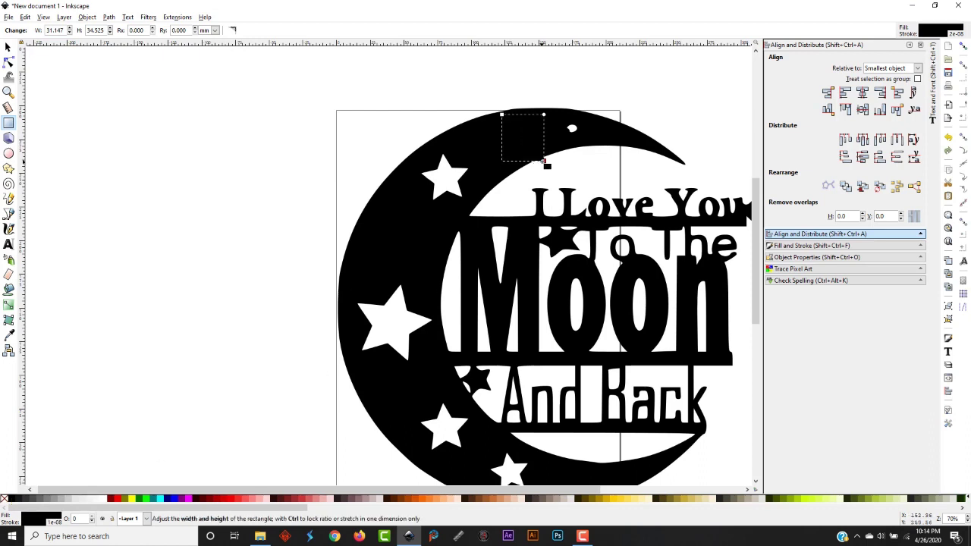
Resize the black patch to 30.499 × 29.646 mm and union it with the moon path
left_click(8, 47)
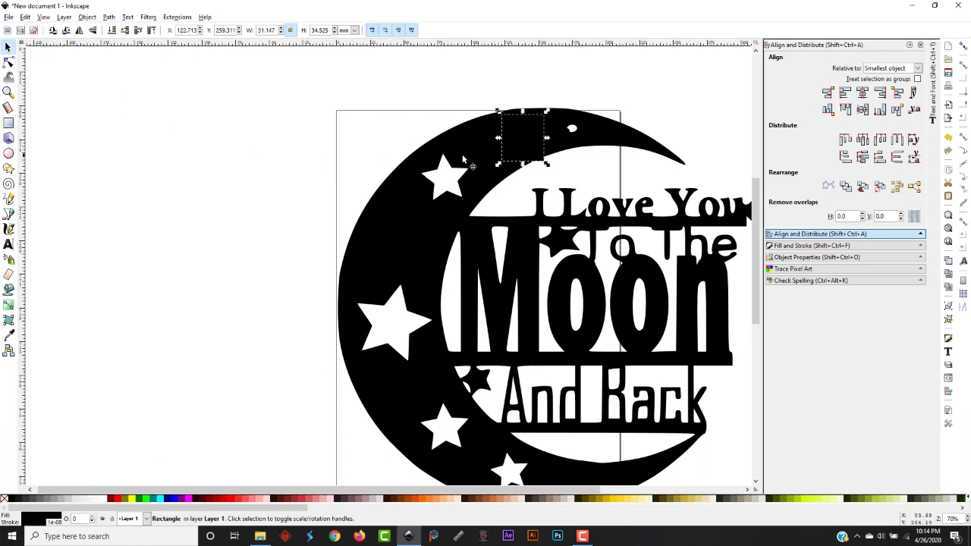
left_click_drag(546, 165, 547, 164)
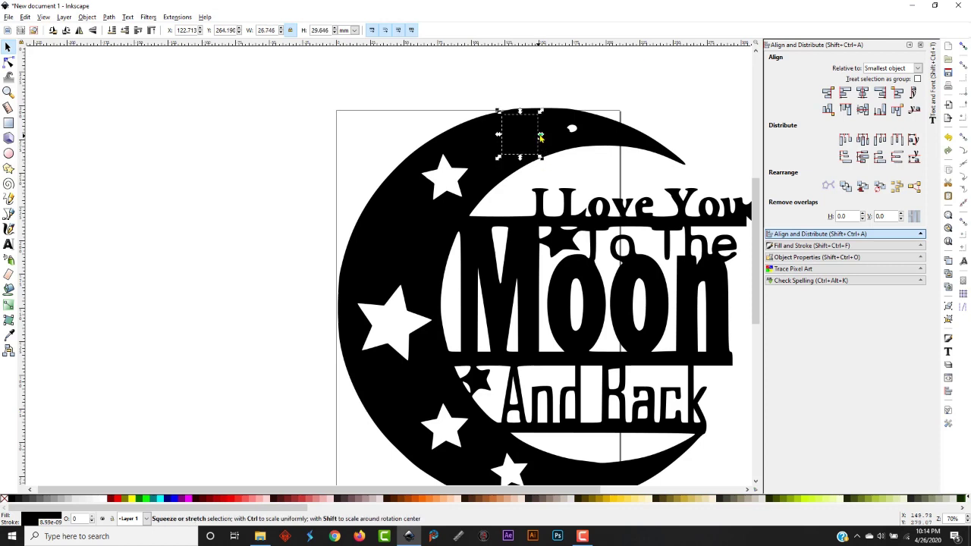
key("Delete")
left_click(481, 145)
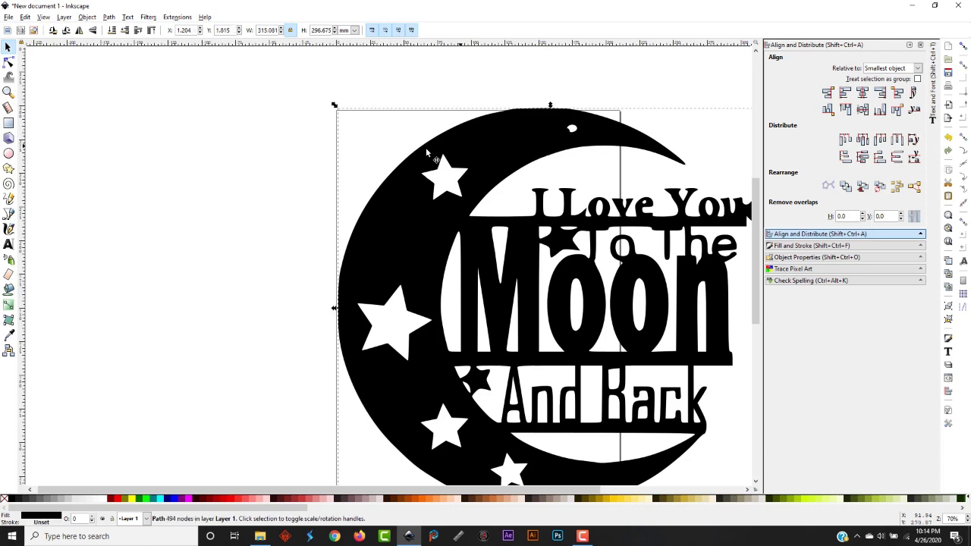
key("ctrl+z")
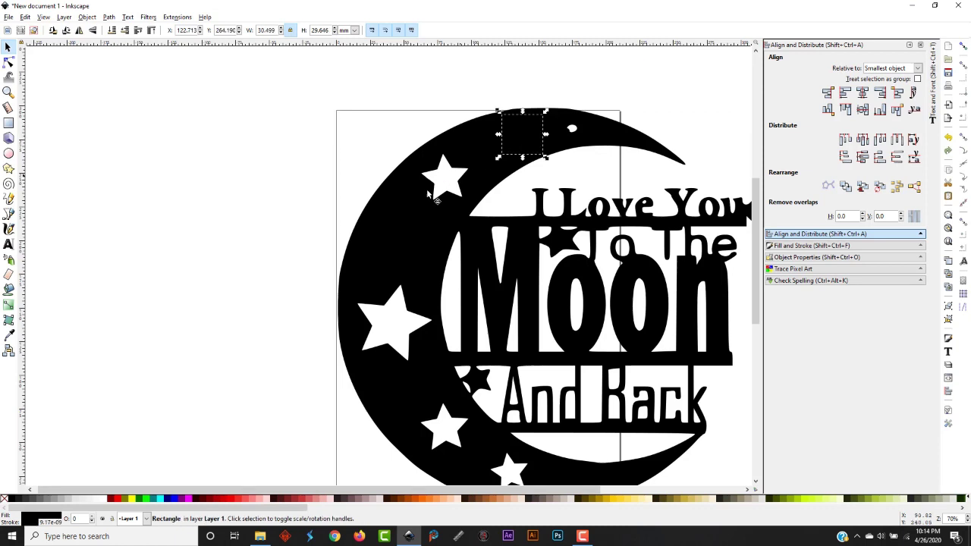
left_click(396, 241, "shift")
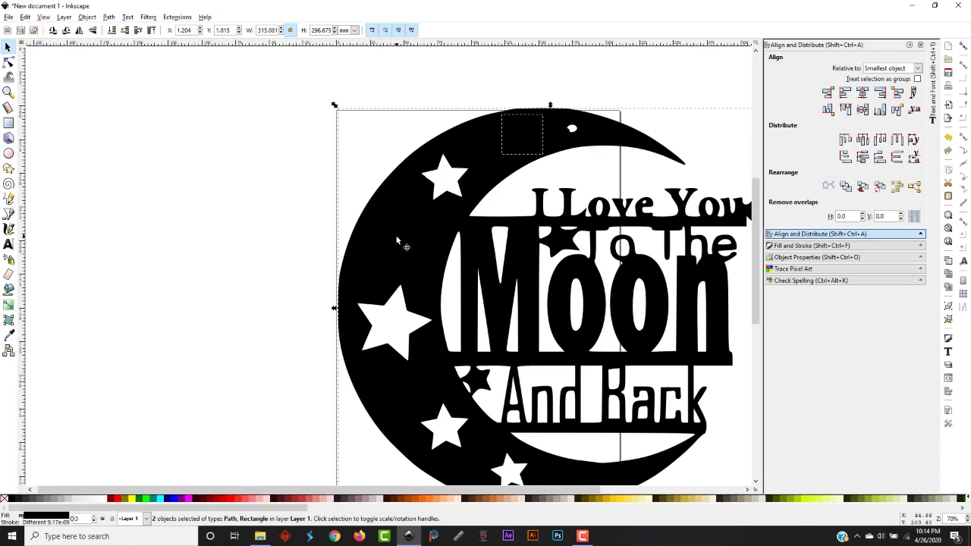
left_click(108, 17)
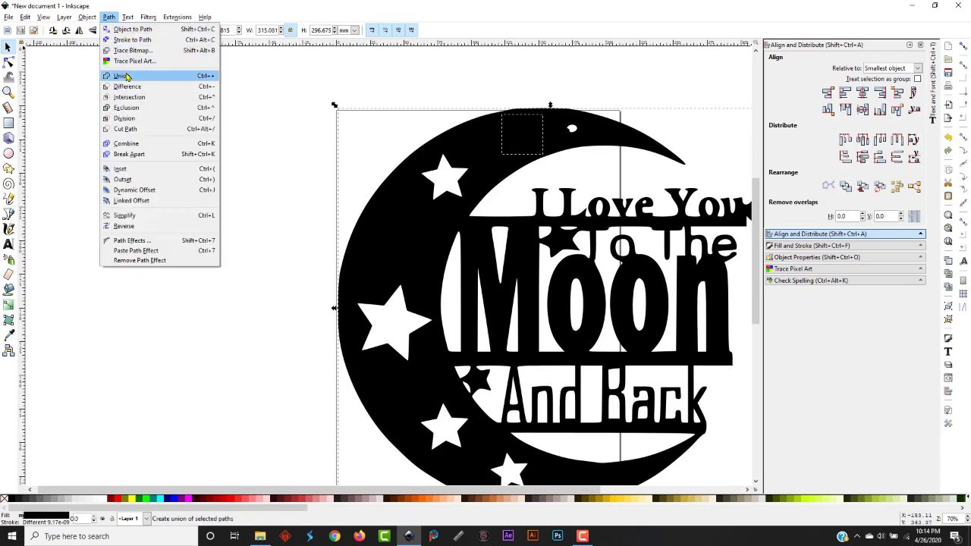
left_click(122, 76)
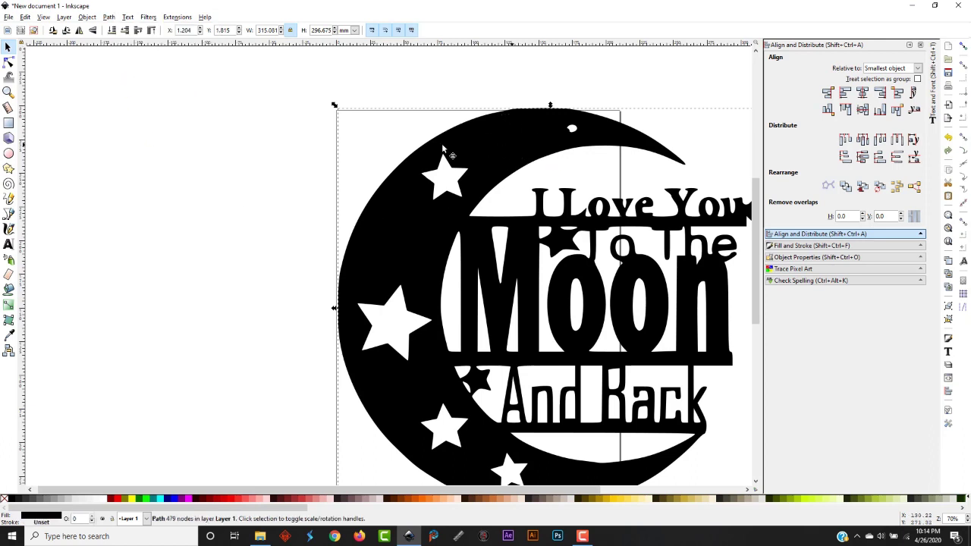
left_click(9, 169)
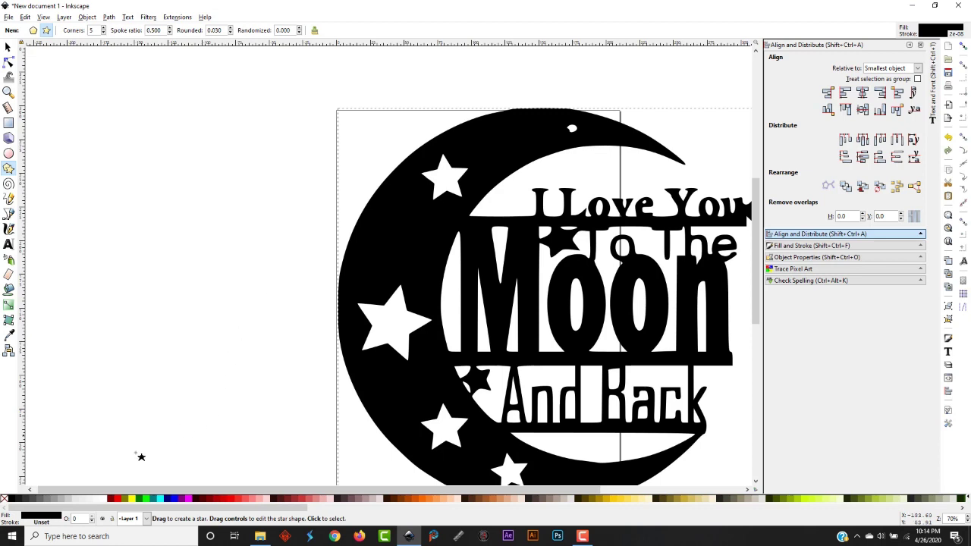
Draw a 27.783 × 28.108 mm star at the crescent's top edge and nudge it into place
left_click(108, 503)
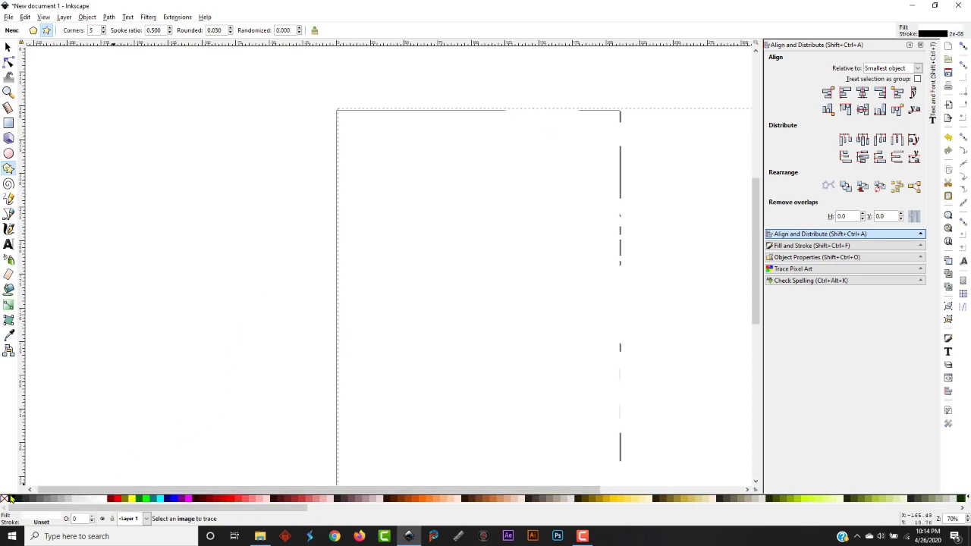
key("ctrl+z")
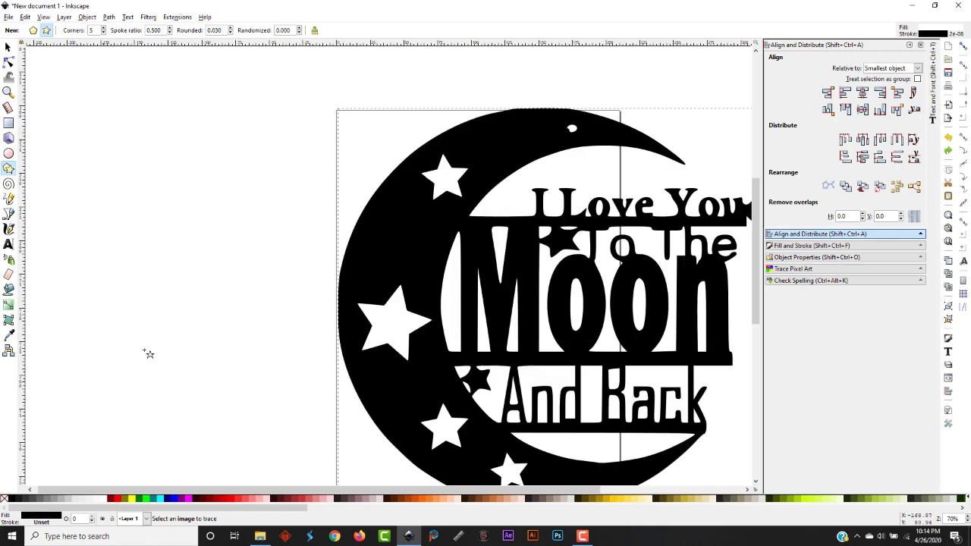
key("s")
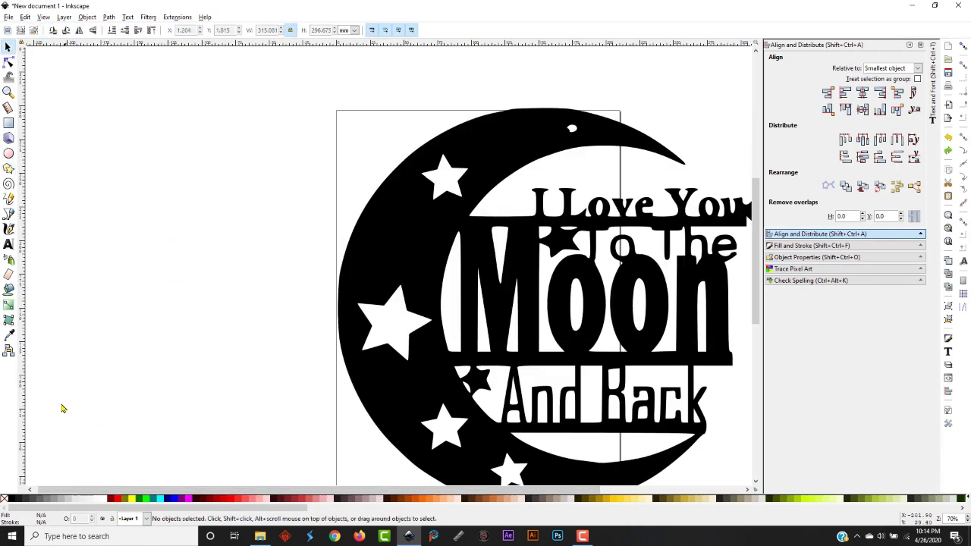
left_click(8, 169)
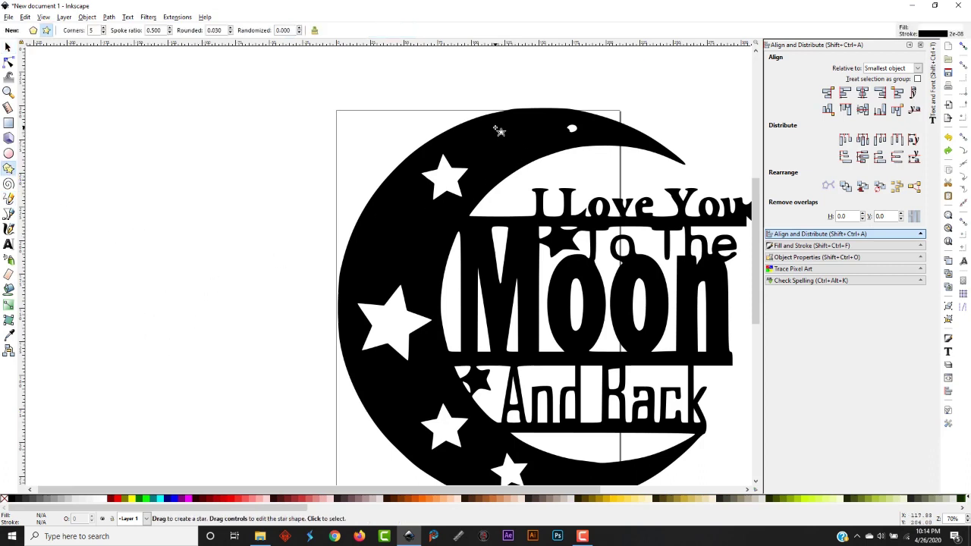
left_click_drag(497, 130, 517, 143)
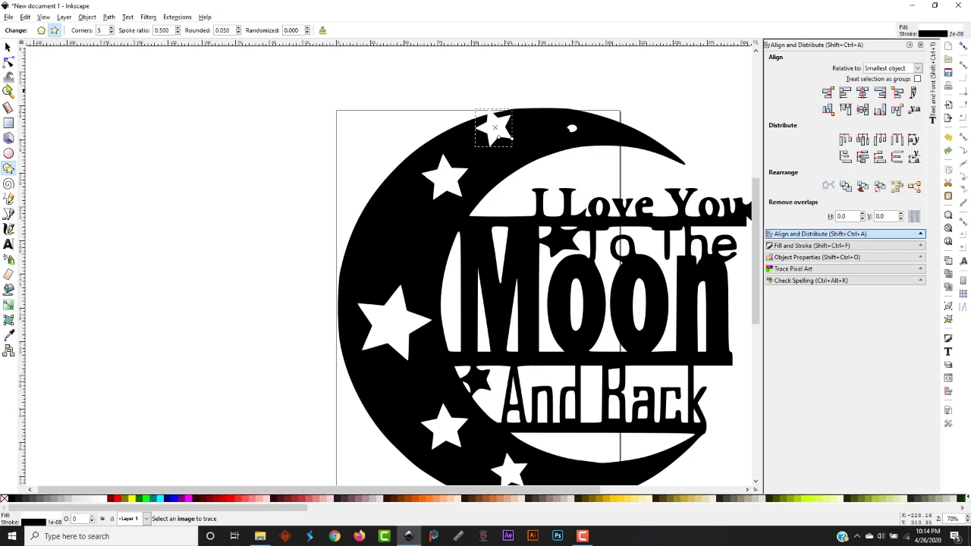
left_click(8, 47)
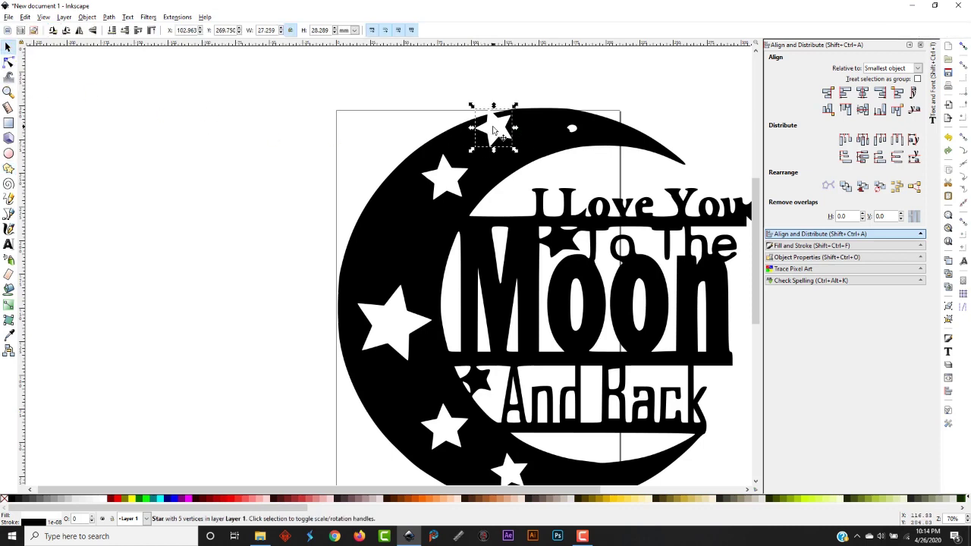
left_click_drag(494, 131, 516, 141)
Select the star together with the moon and apply Path > Difference to cut it out
left_click(342, 168)
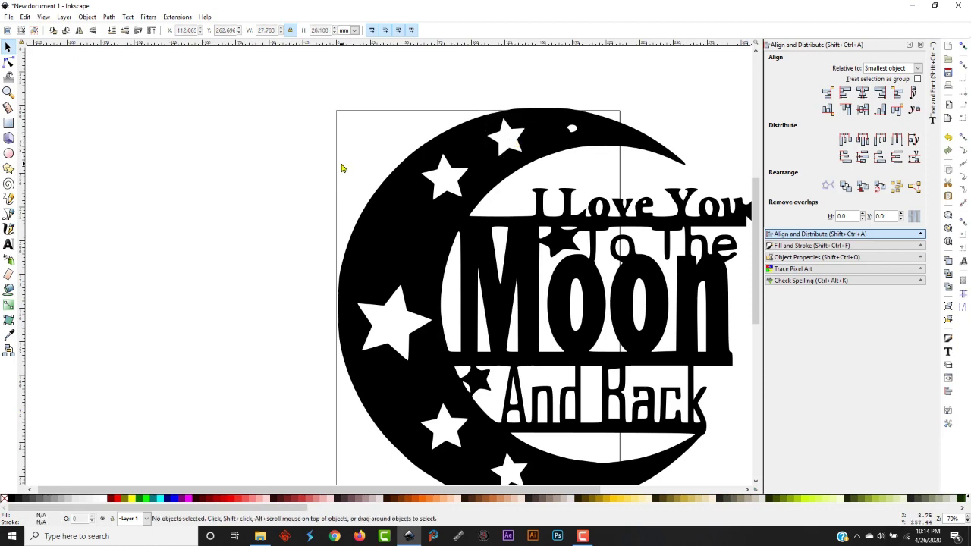
left_click(506, 139)
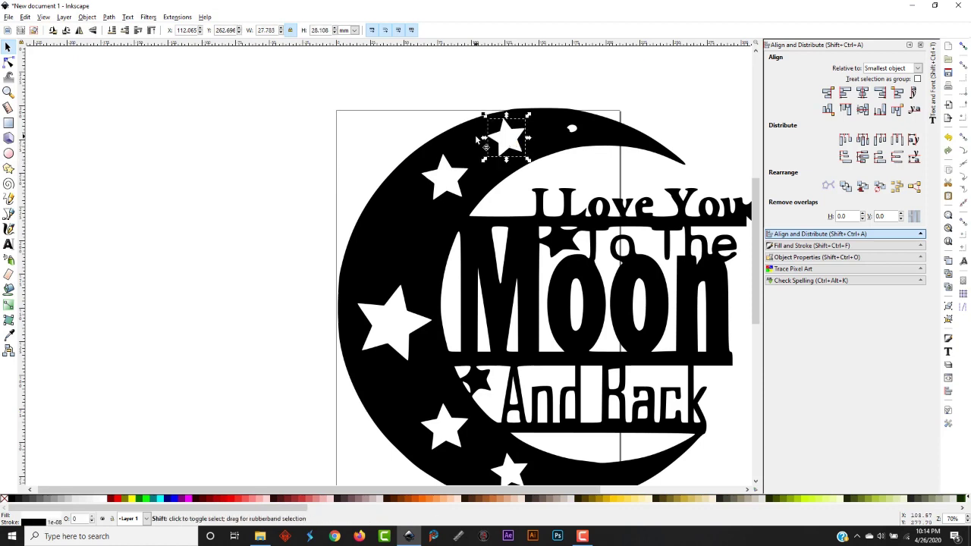
left_click(393, 240, "shift")
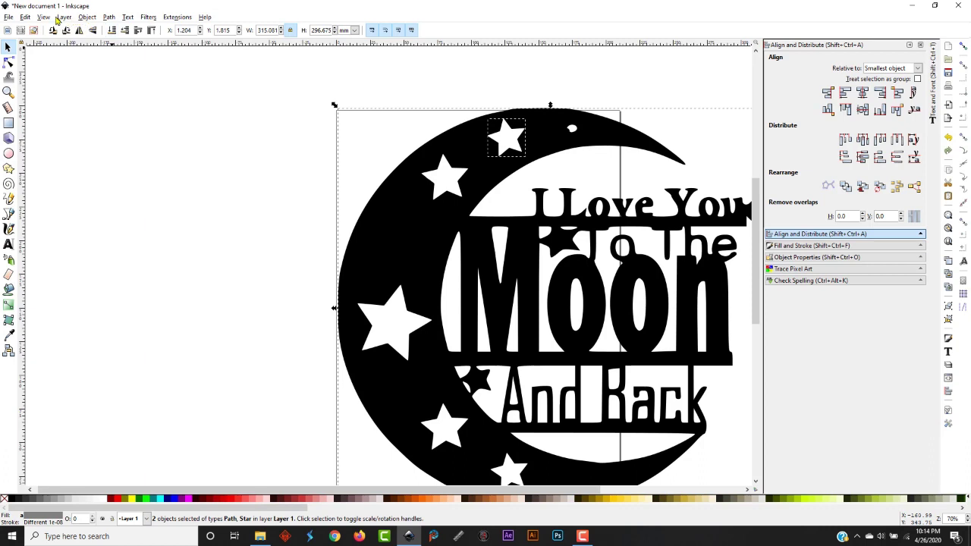
left_click(110, 17)
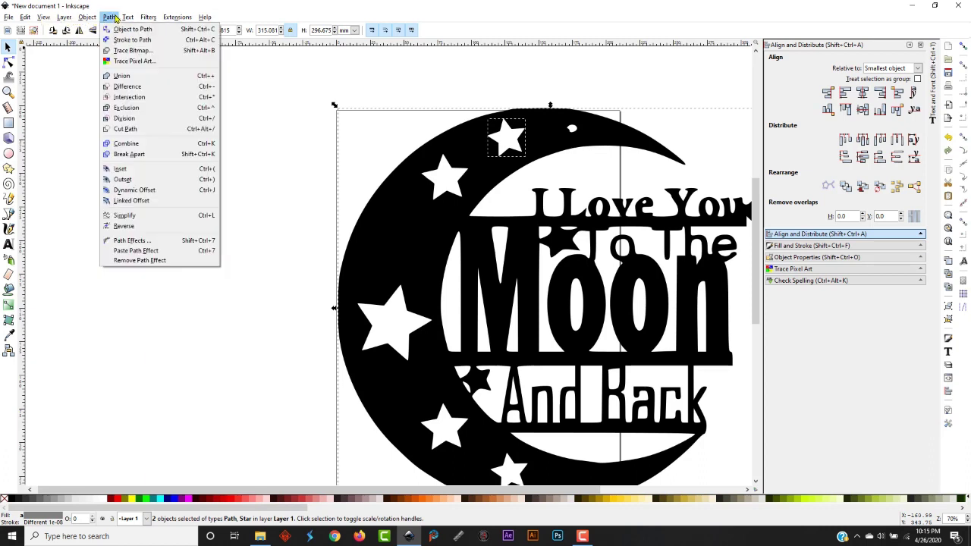
left_click(132, 88)
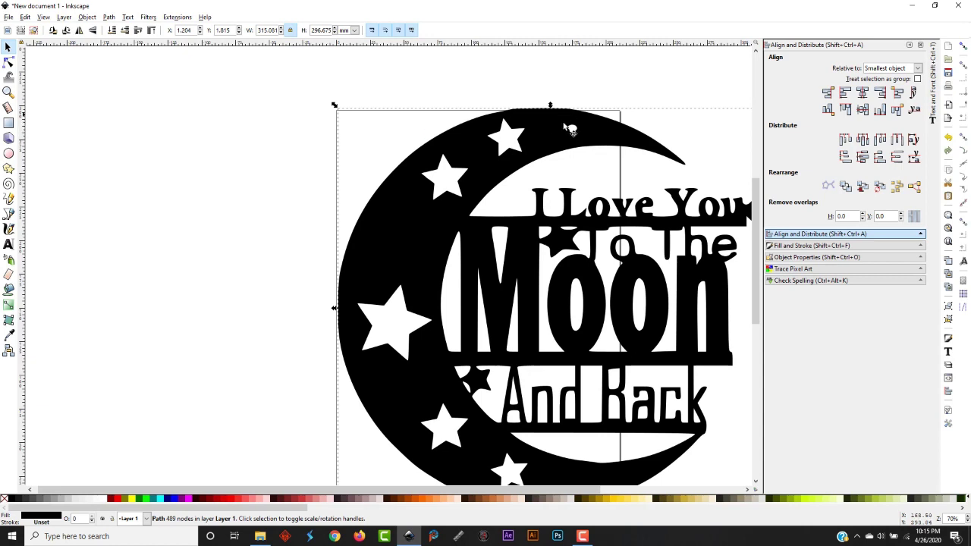
left_click(9, 123)
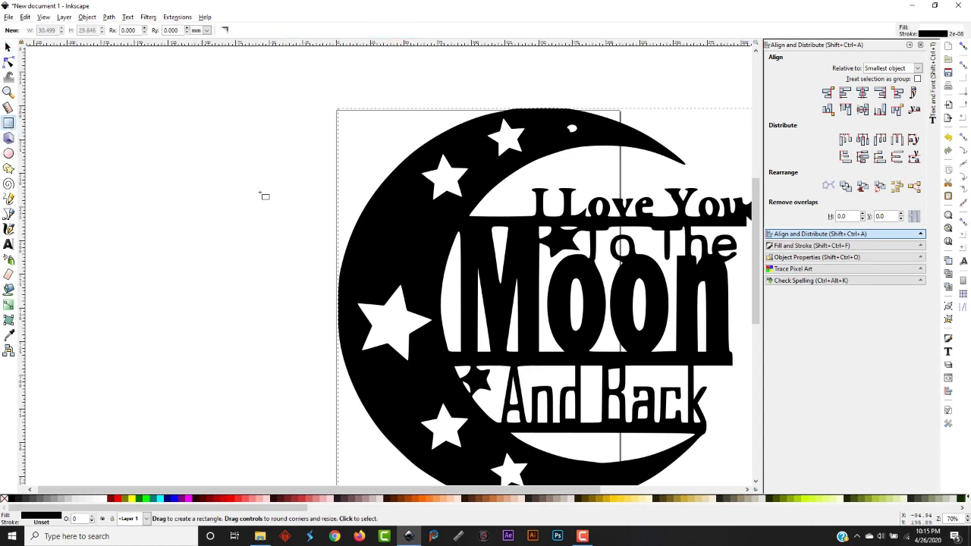
Cover the oval hole with an 18.013 × 15.386 mm black rectangle and union it into the moon
left_click_drag(558, 117, 584, 139)
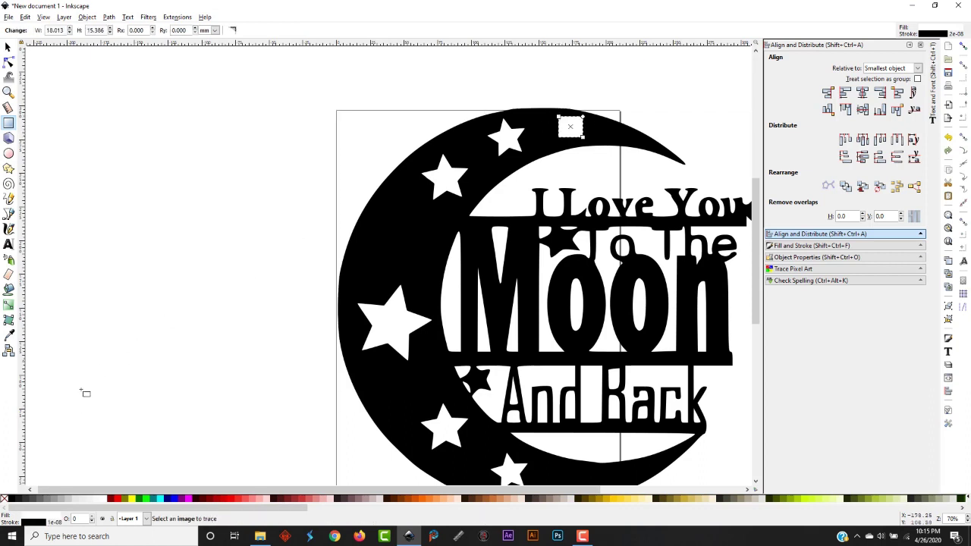
left_click(14, 499)
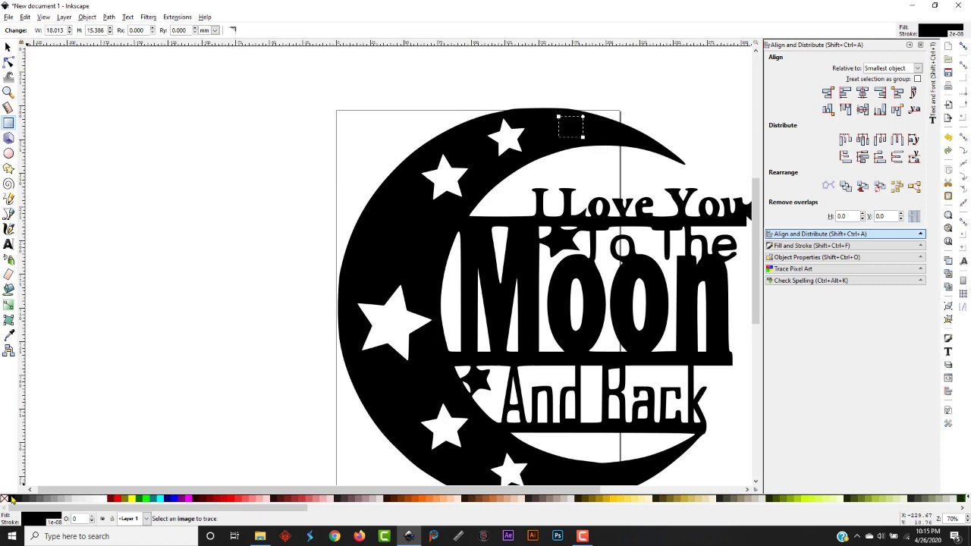
left_click(7, 47)
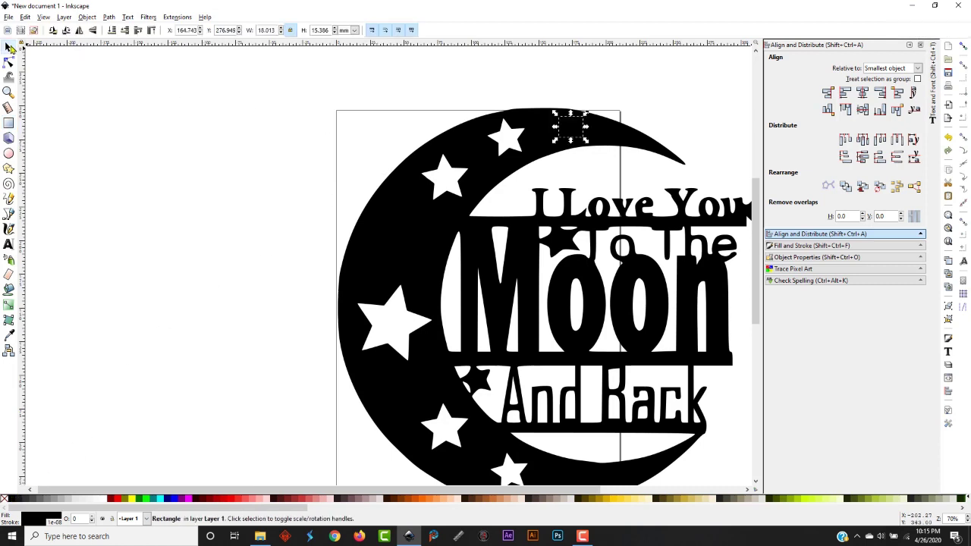
left_click(477, 180, "shift")
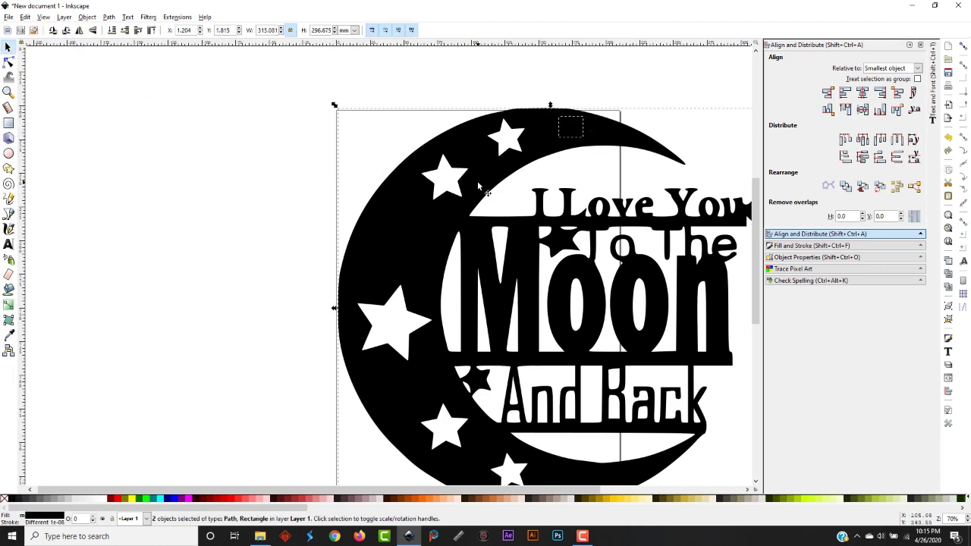
left_click(107, 18)
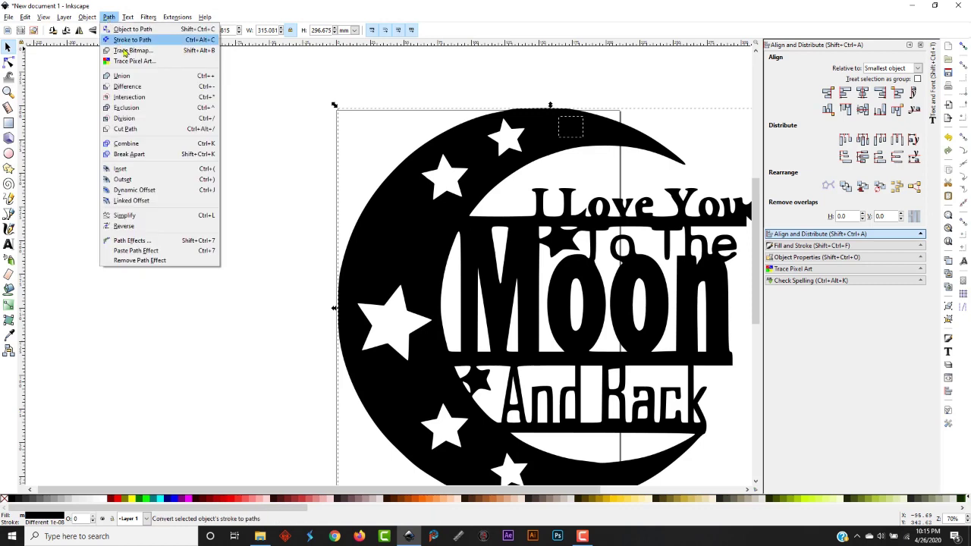
left_click(123, 76)
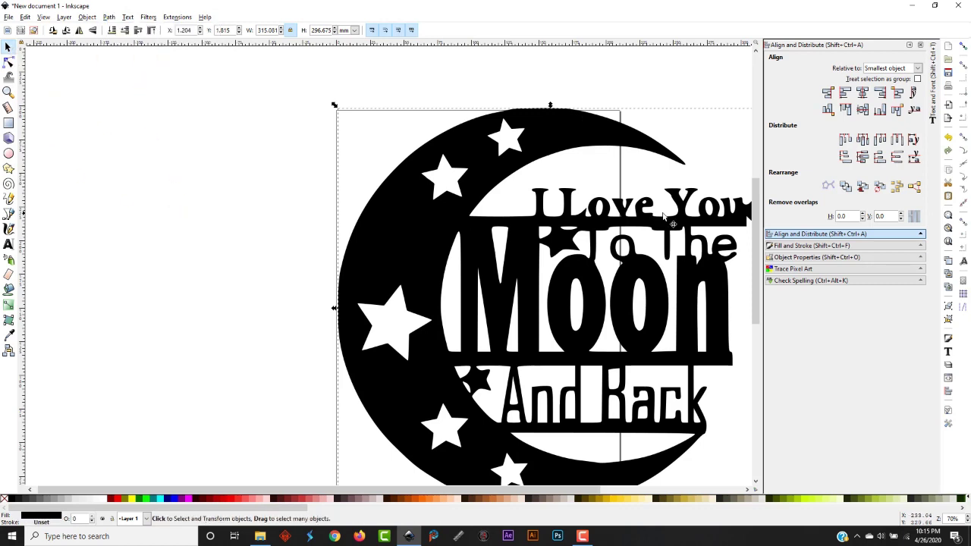
scroll(758, 255, "down", 1)
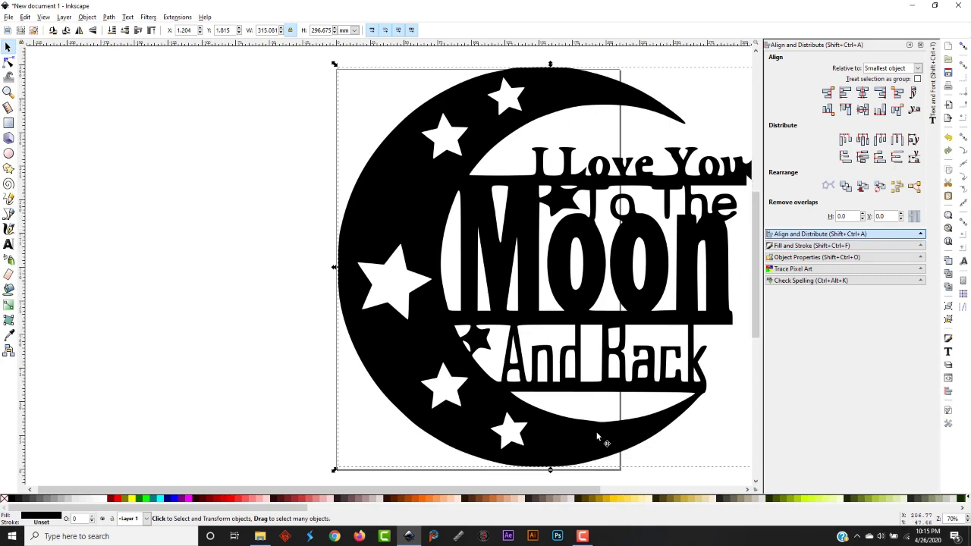
Use Save a Copy to store 'moon test' as Inkscape SVG in the sheetcam folder, then minimize Inkscape
scroll(556, 495, "right", 3)
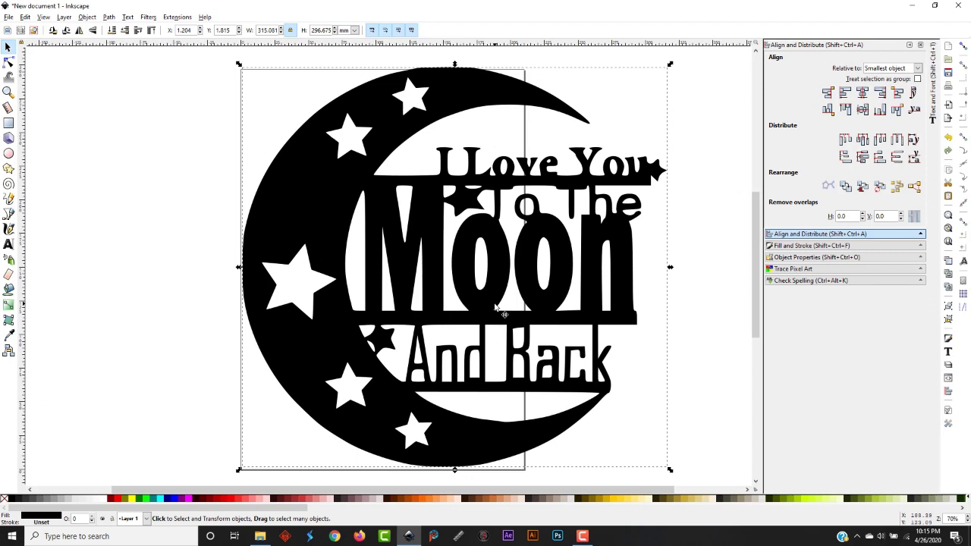
left_click_drag(753, 271, 754, 269)
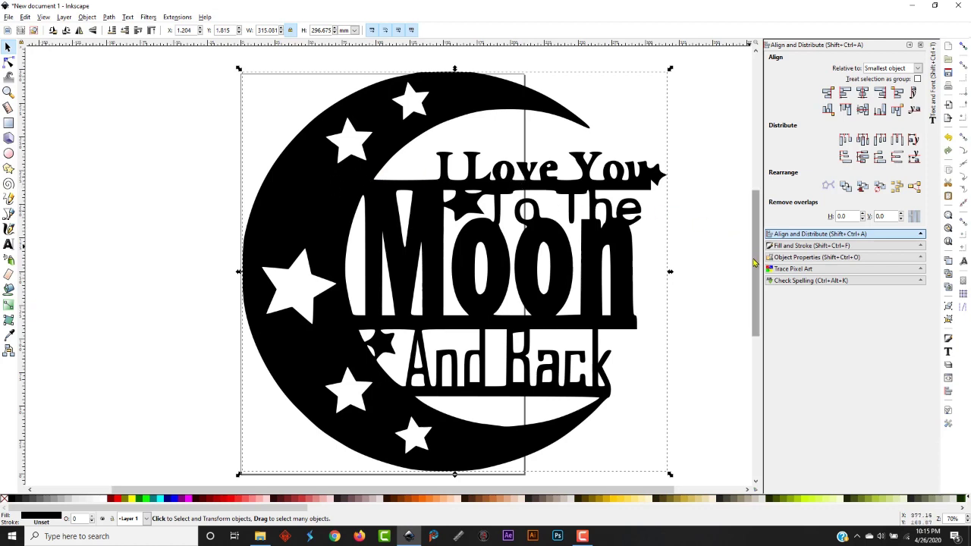
scroll(756, 255, "down", 1)
left_click(7, 16)
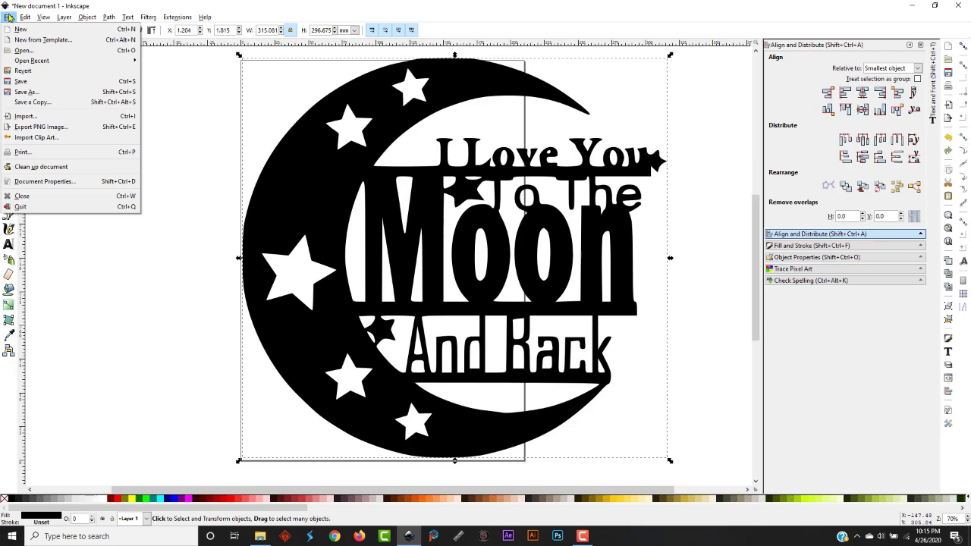
left_click(49, 103)
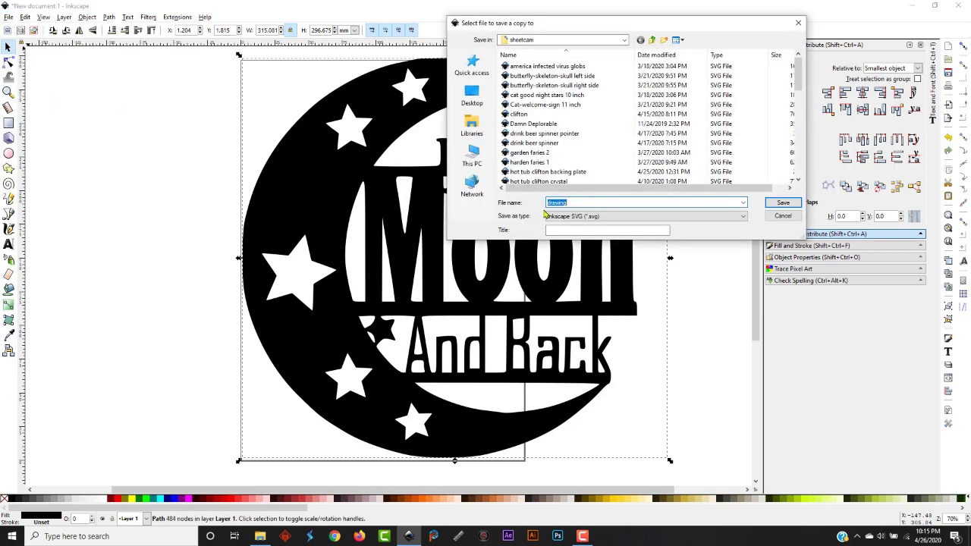
type("moon test")
left_click(778, 207)
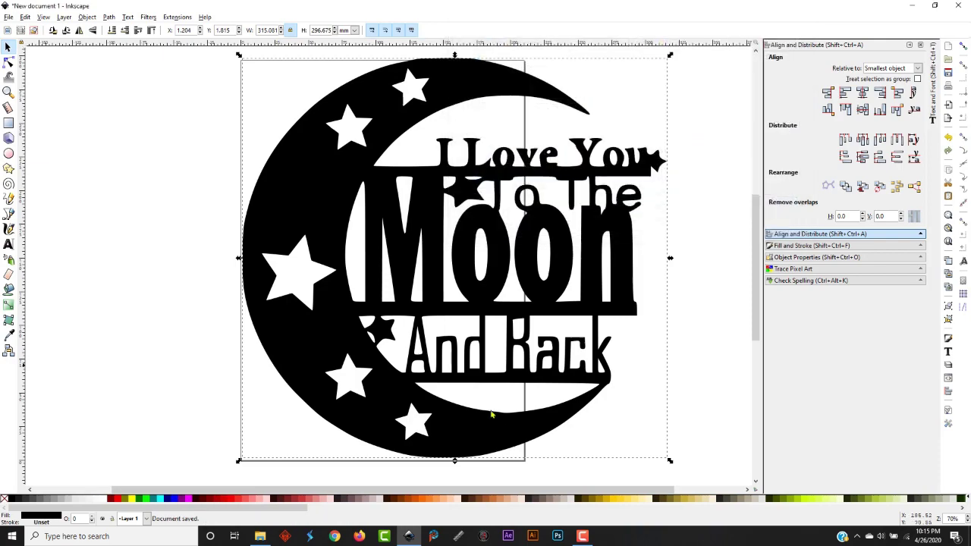
left_click(911, 6)
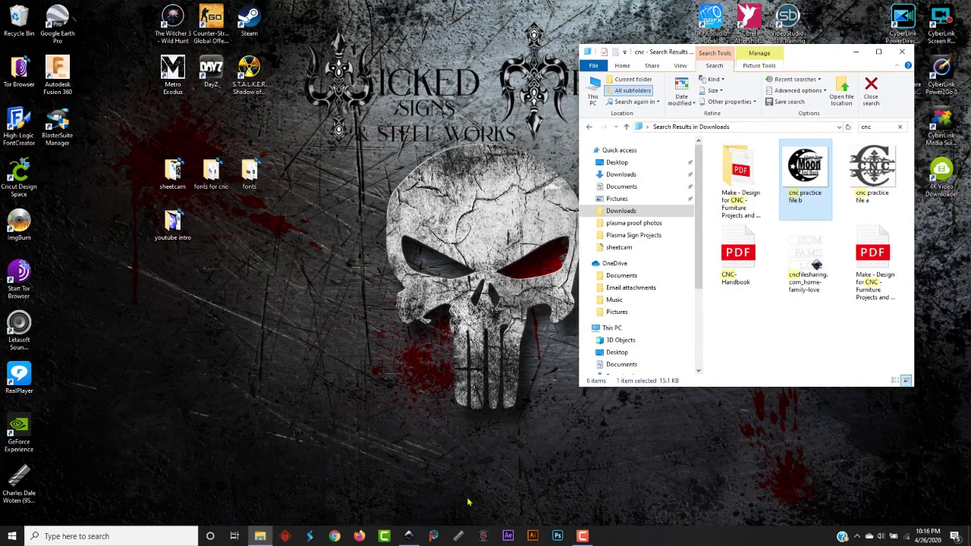
Open the moon test drawing in SheetCam TNG, accepting the default drawing options
left_click(458, 536)
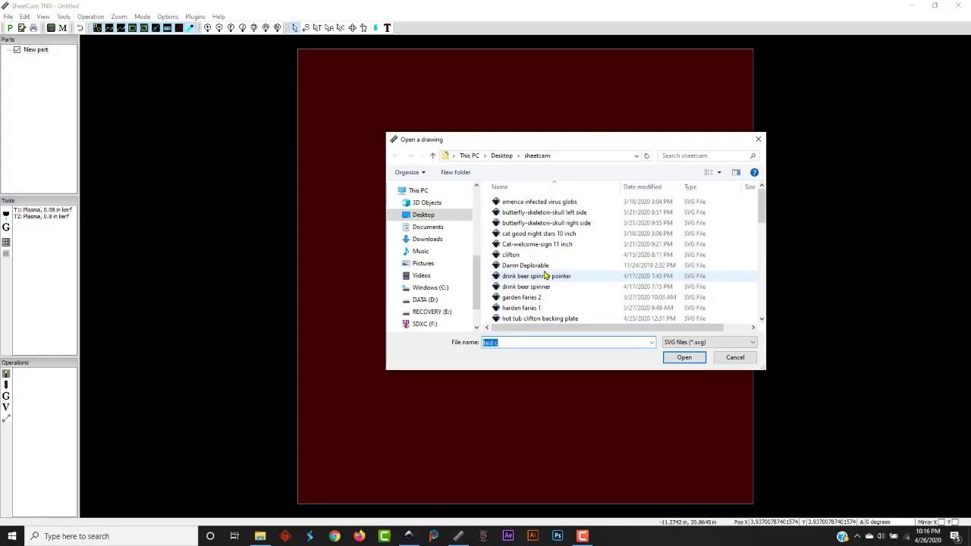
scroll(575, 273, "down", 8)
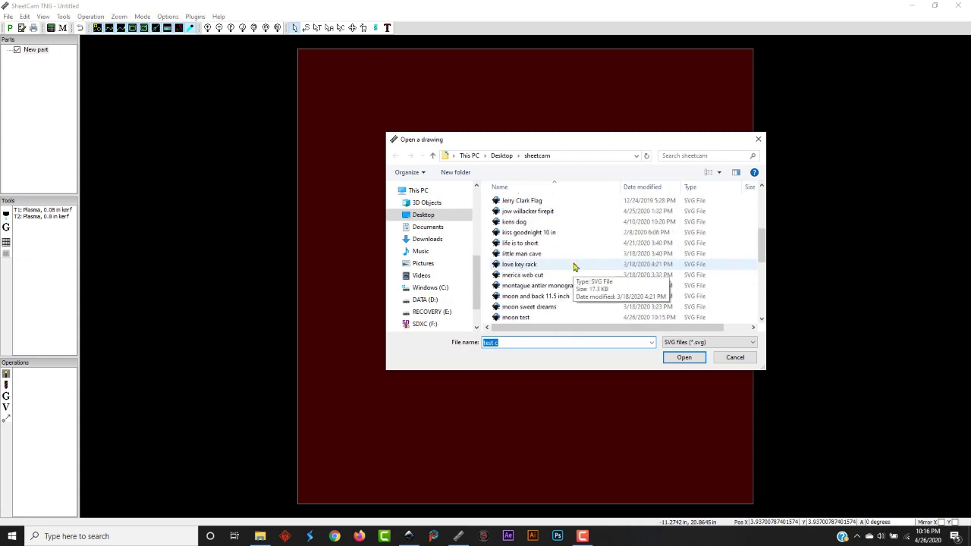
double_click(559, 322)
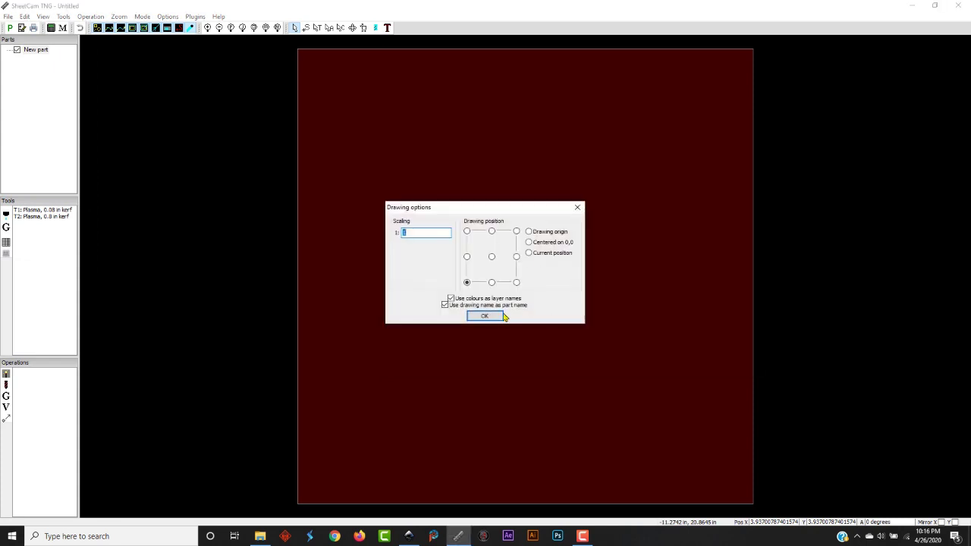
left_click(499, 319)
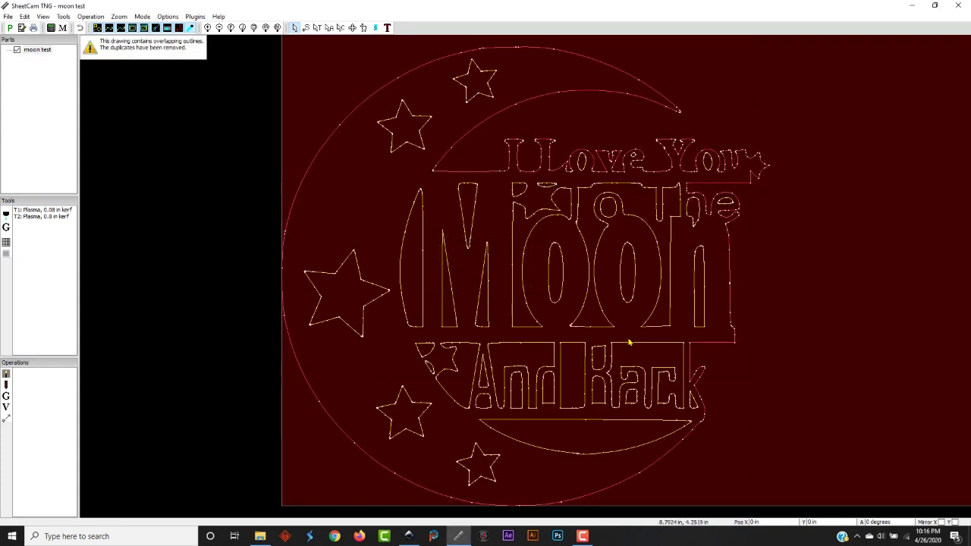
scroll(527, 266, "down", 1)
scroll(528, 266, "down", 1)
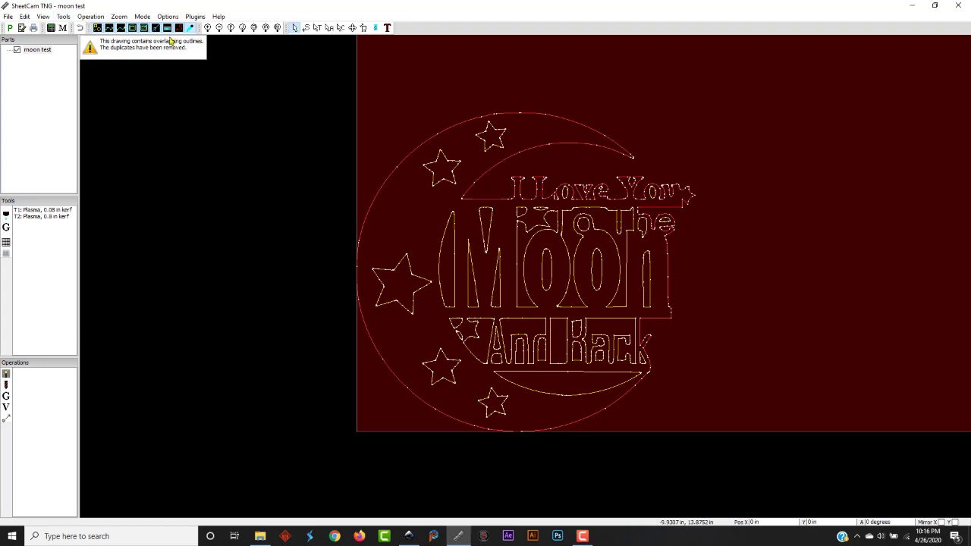
left_click(94, 17)
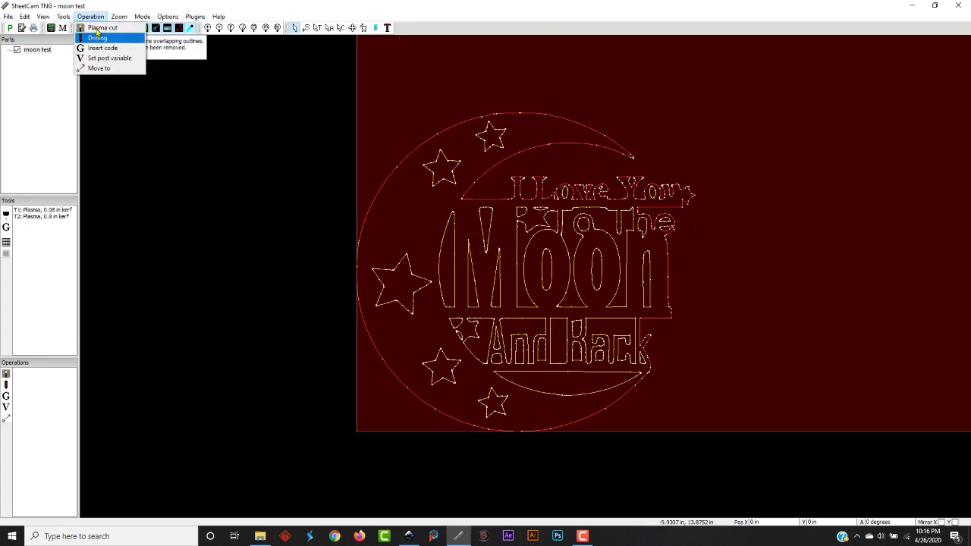
Add an outside-offset plasma cut, export it as moon test.tap G-code, and start Mach3
left_click(99, 31)
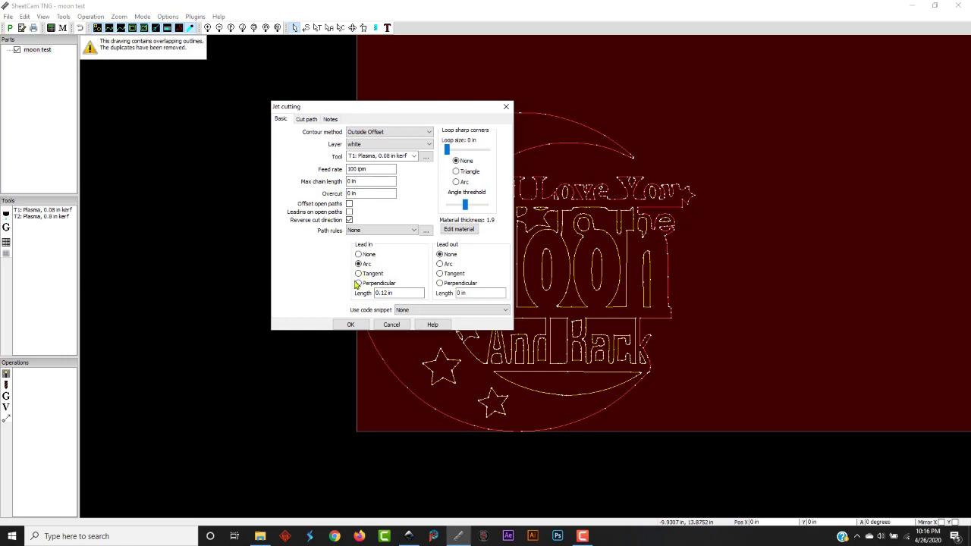
left_click(351, 324)
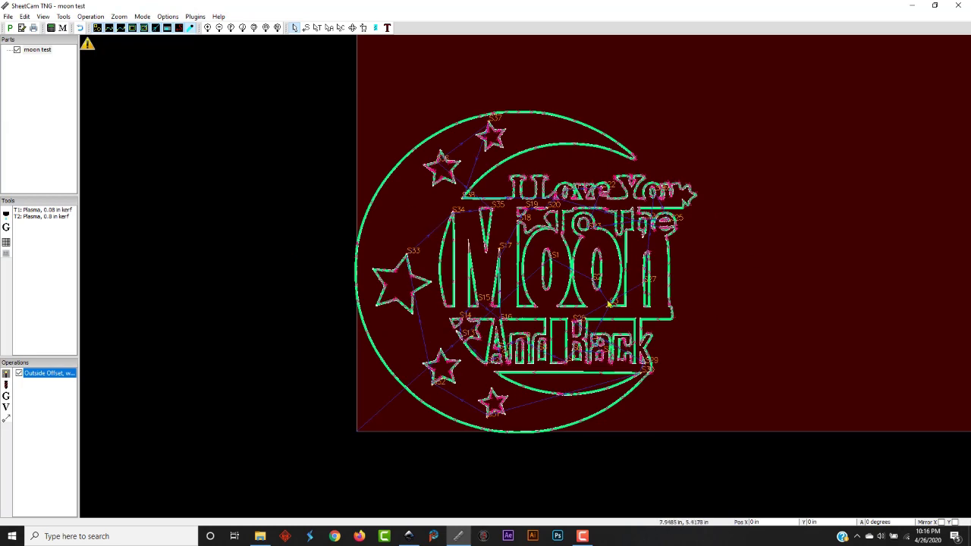
left_click(11, 28)
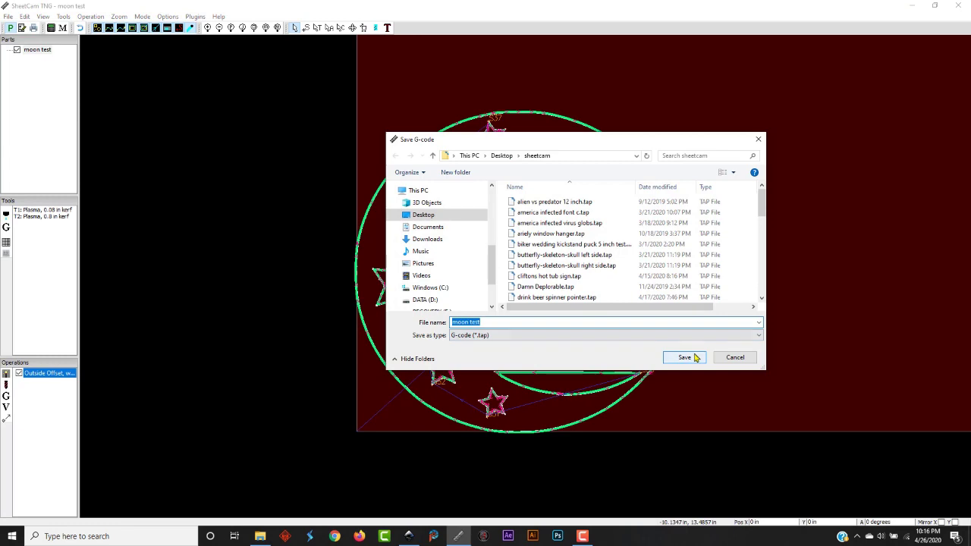
left_click(695, 358)
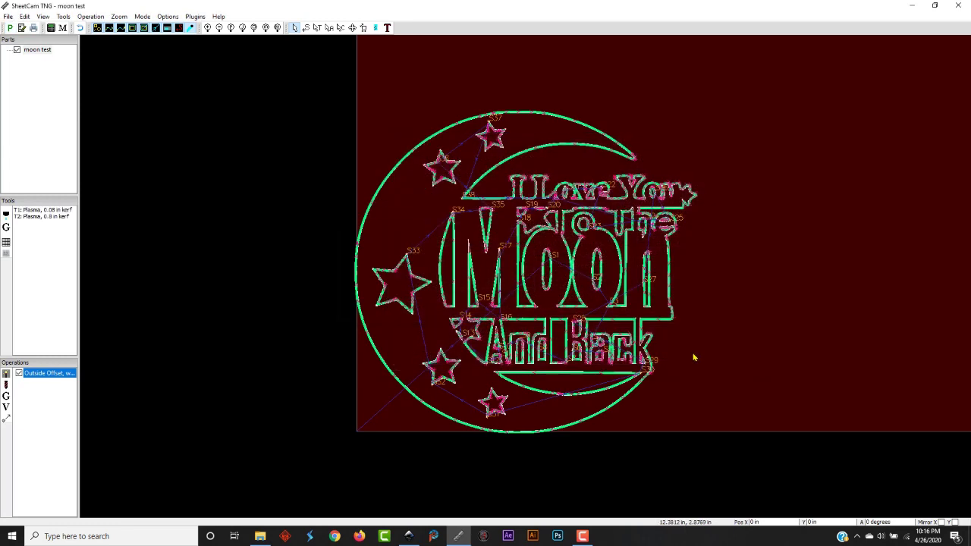
left_click(483, 536)
left_click(547, 328)
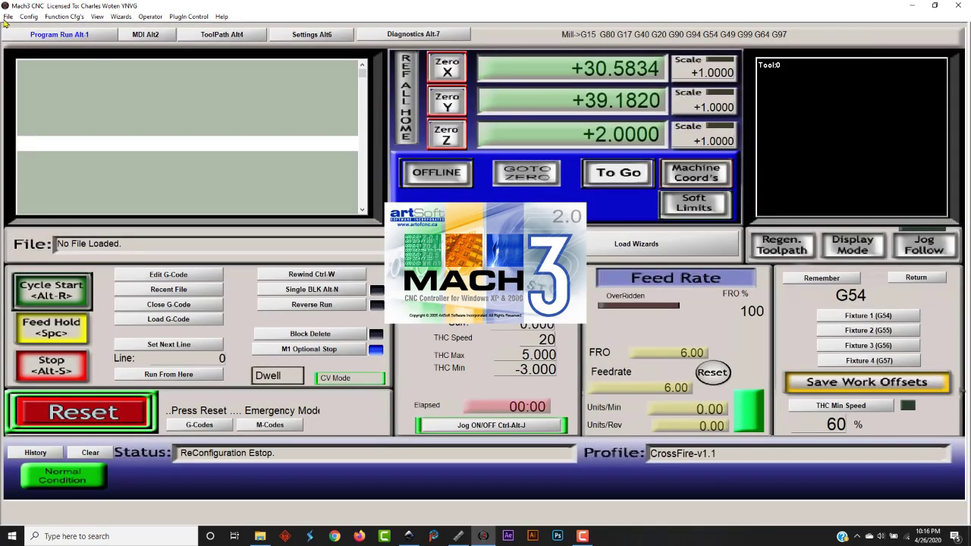
Load moon test.tap into Mach3 to preview its toolpath, then end the session and close Mach3
left_click(7, 16)
left_click(35, 28)
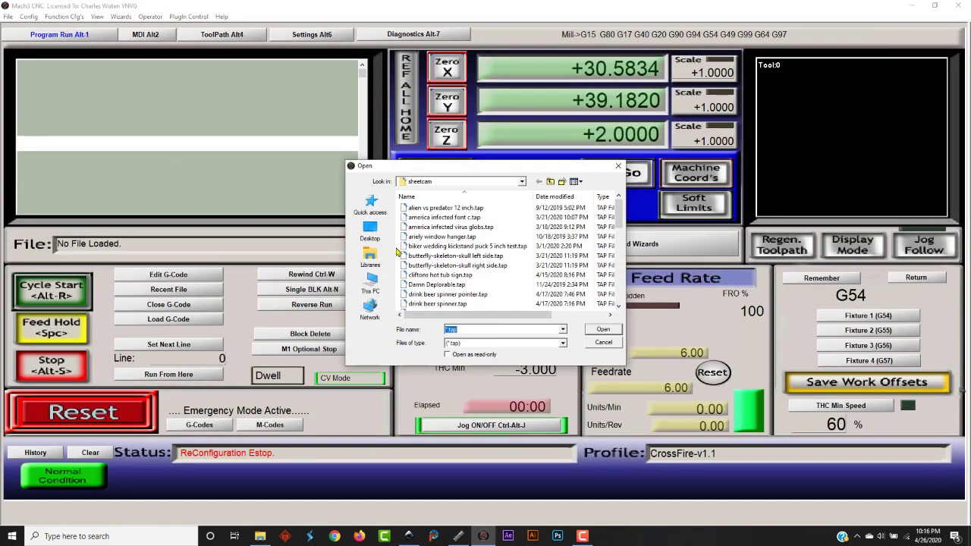
scroll(492, 249, "down", 2)
scroll(492, 248, "down", 2)
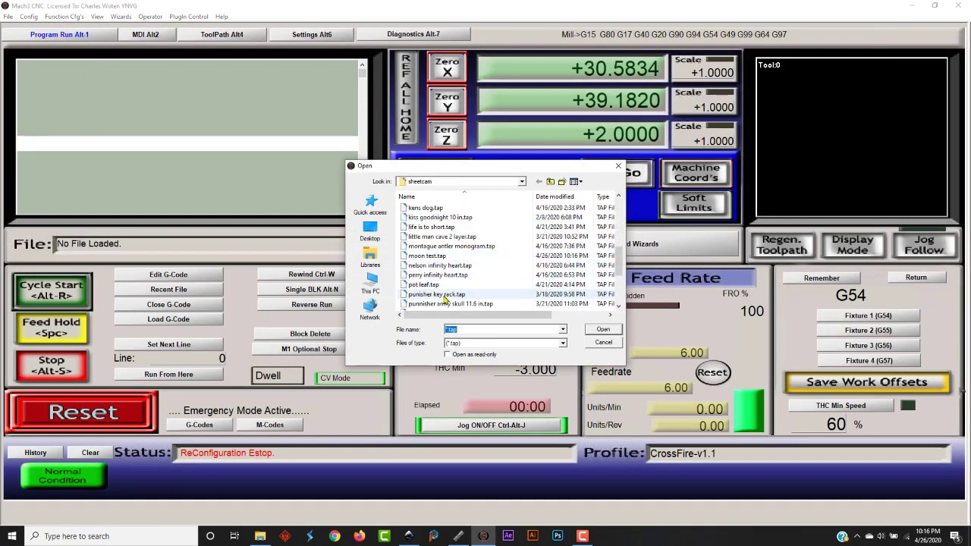
double_click(435, 256)
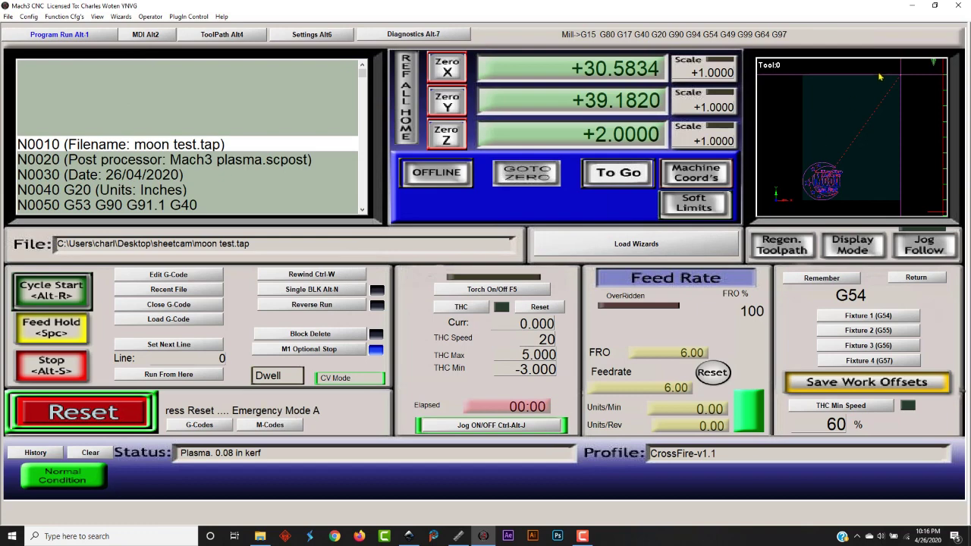
left_click(960, 6)
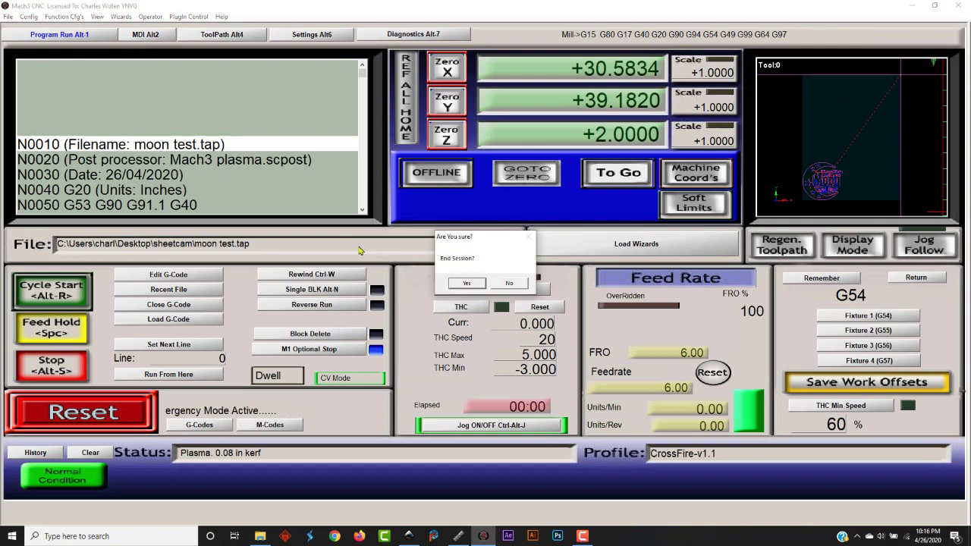
left_click(468, 284)
Close SheetCam TNG, answering its save prompt, then close the 'cnc' File Explorer search window
left_click(959, 5)
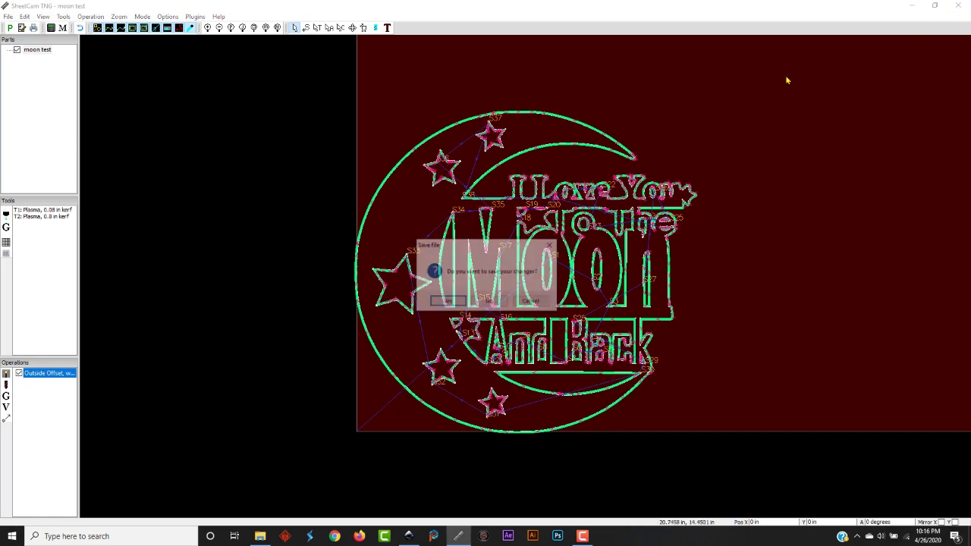
left_click(490, 301)
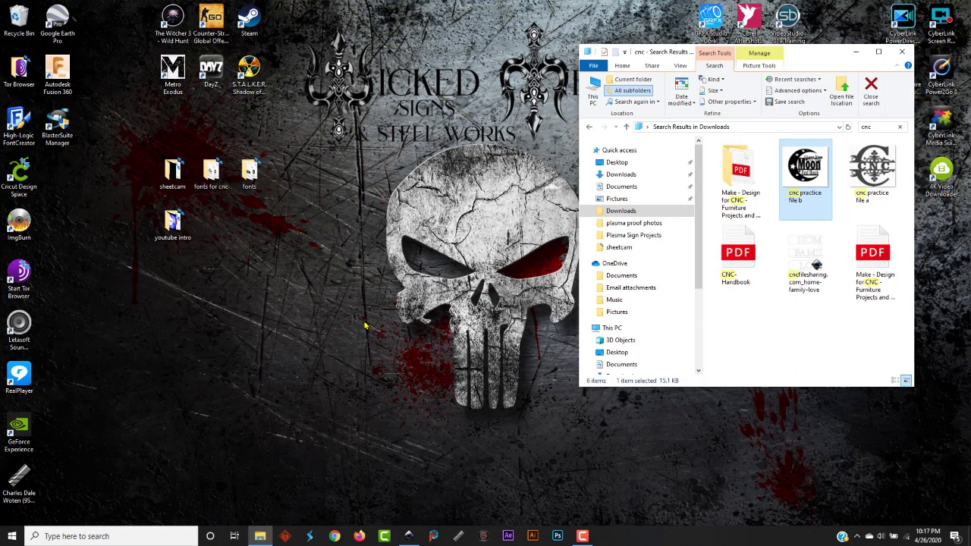
left_click(902, 51)
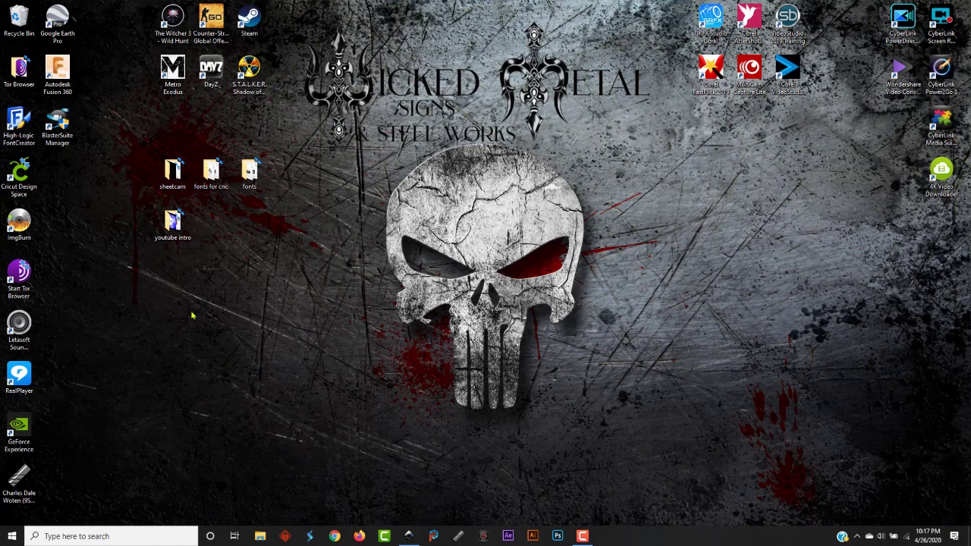